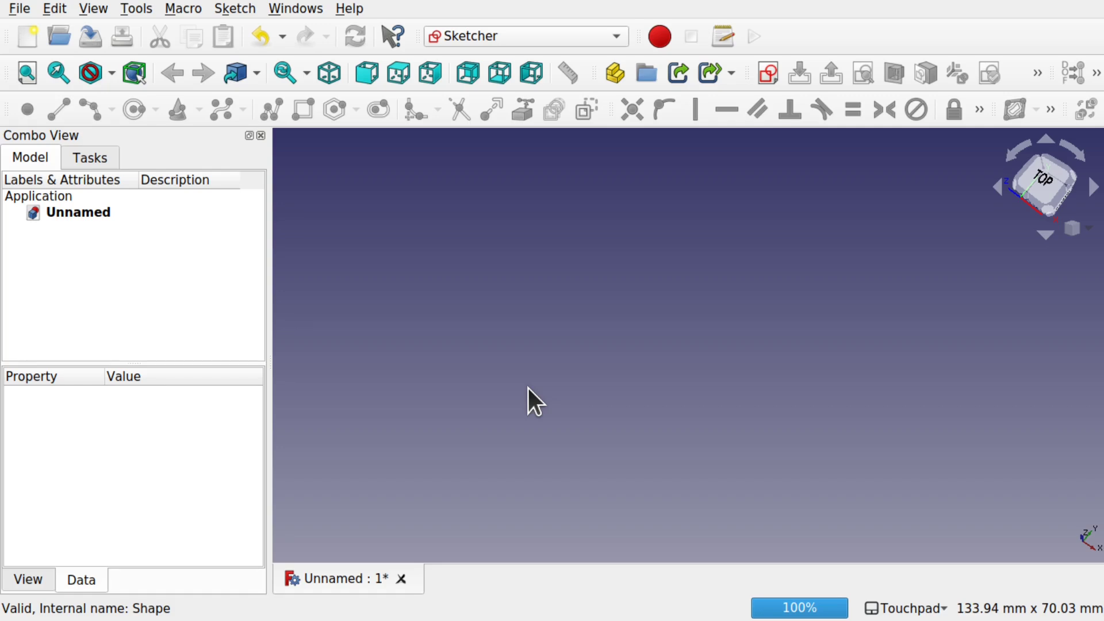
Step: Create a first sketch on the XY plane containing one end-point arc
left_click(773, 74)
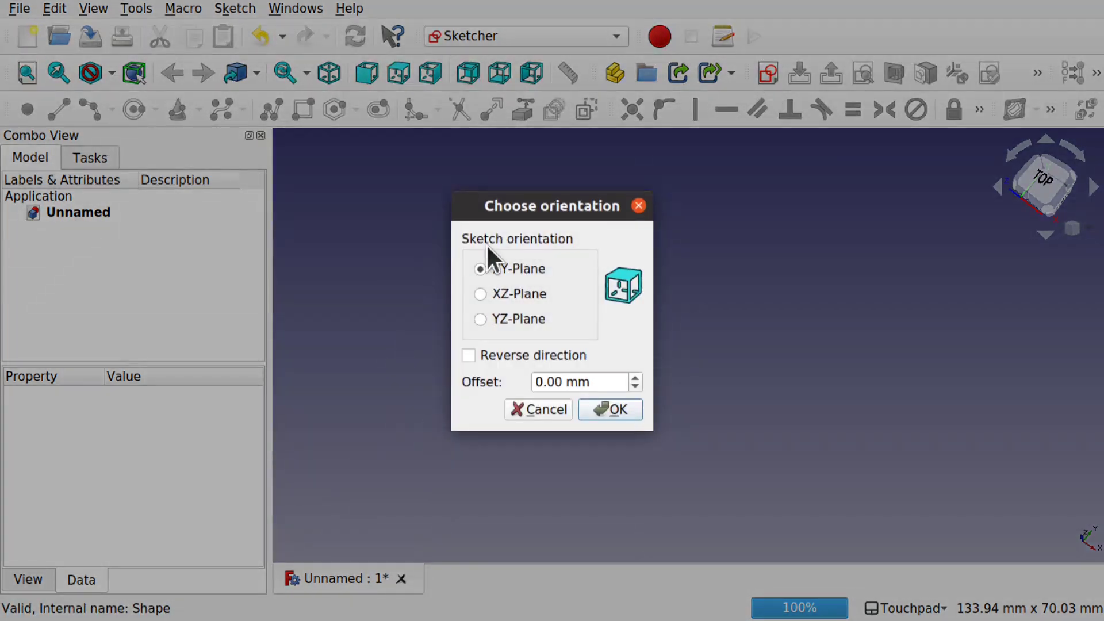
left_click(598, 408)
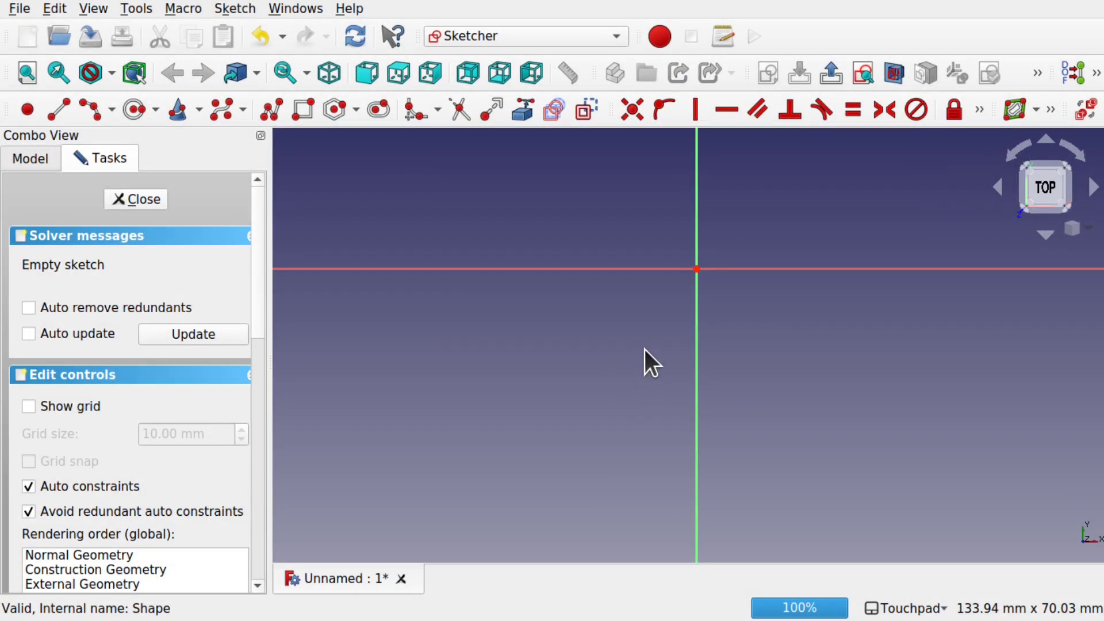
left_click(109, 115)
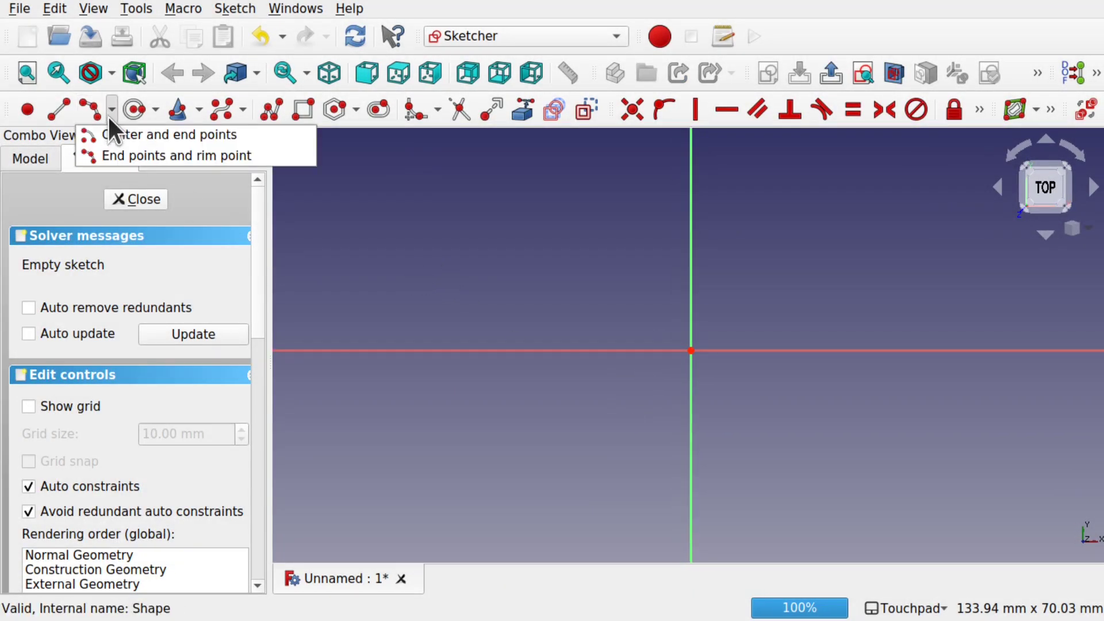
left_click(137, 150)
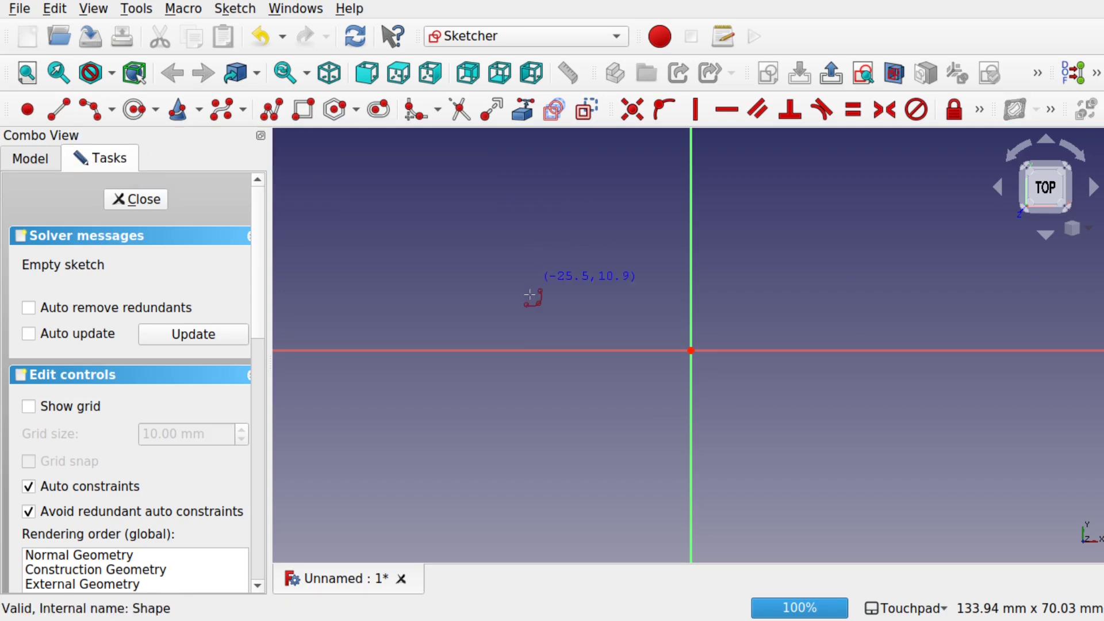
left_click(499, 349)
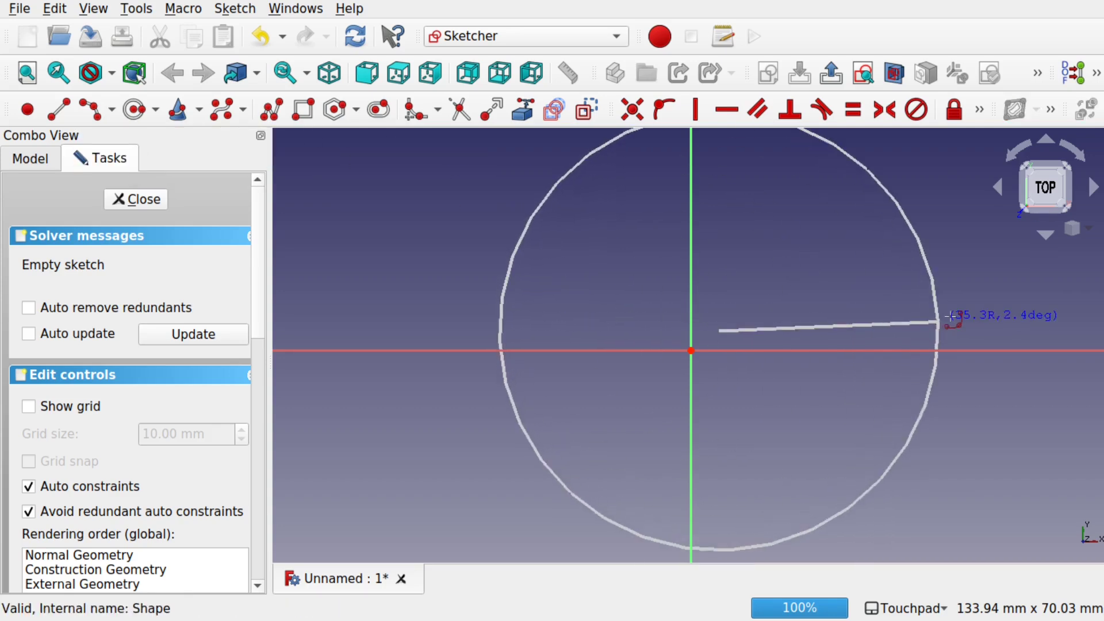
left_click(985, 335)
left_click(645, 271)
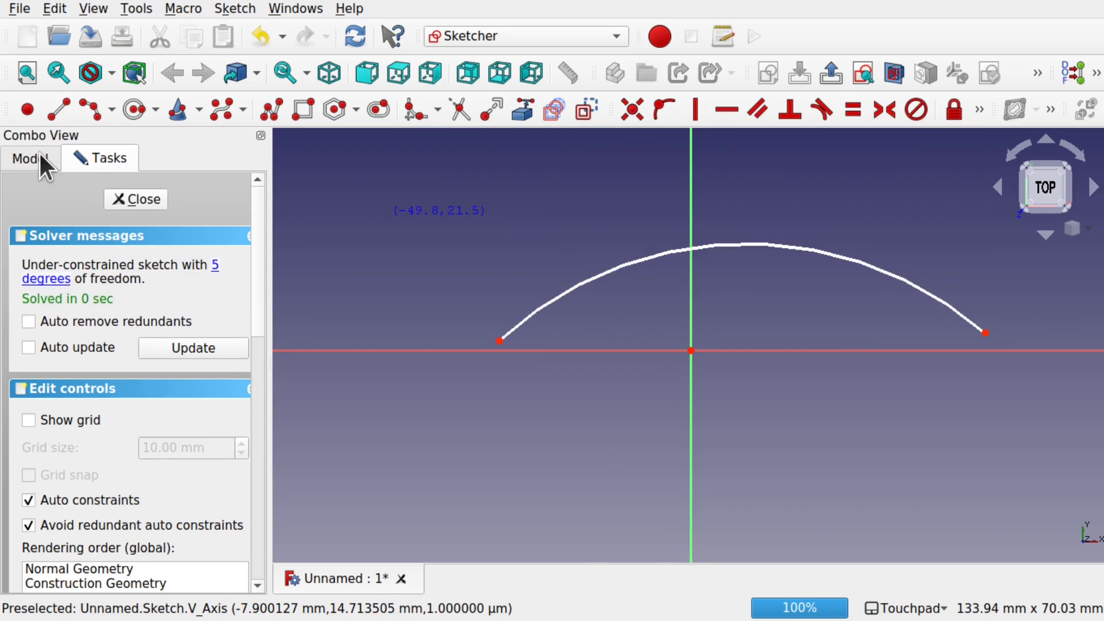
left_click(130, 200)
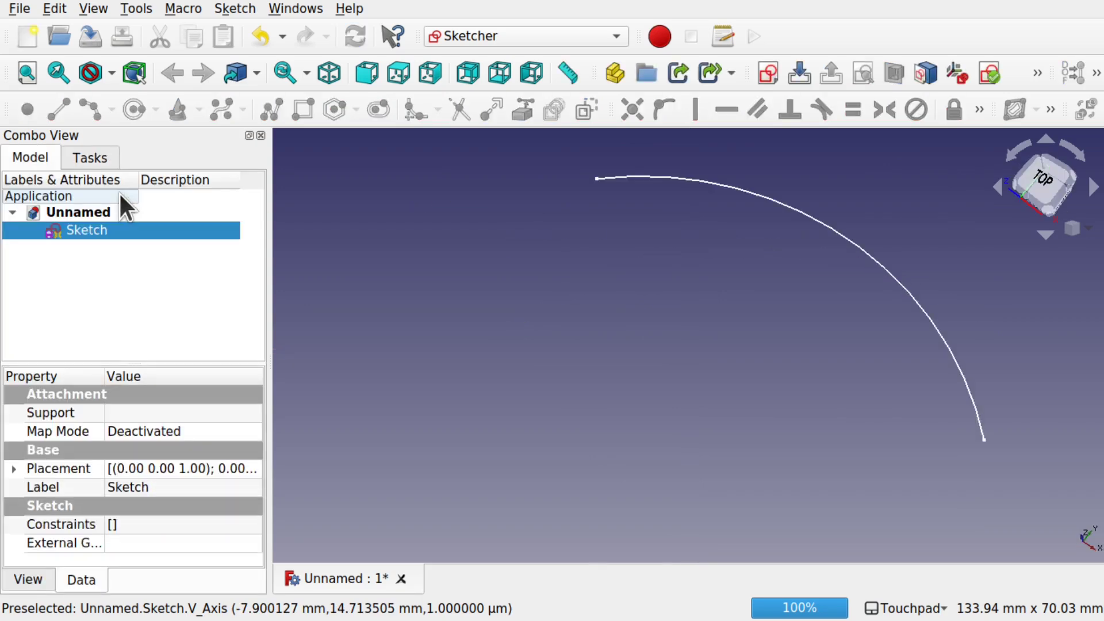
Step: Create Sketch001 on the XY plane with a second arc centred near the origin
left_click(610, 233)
left_click(765, 76)
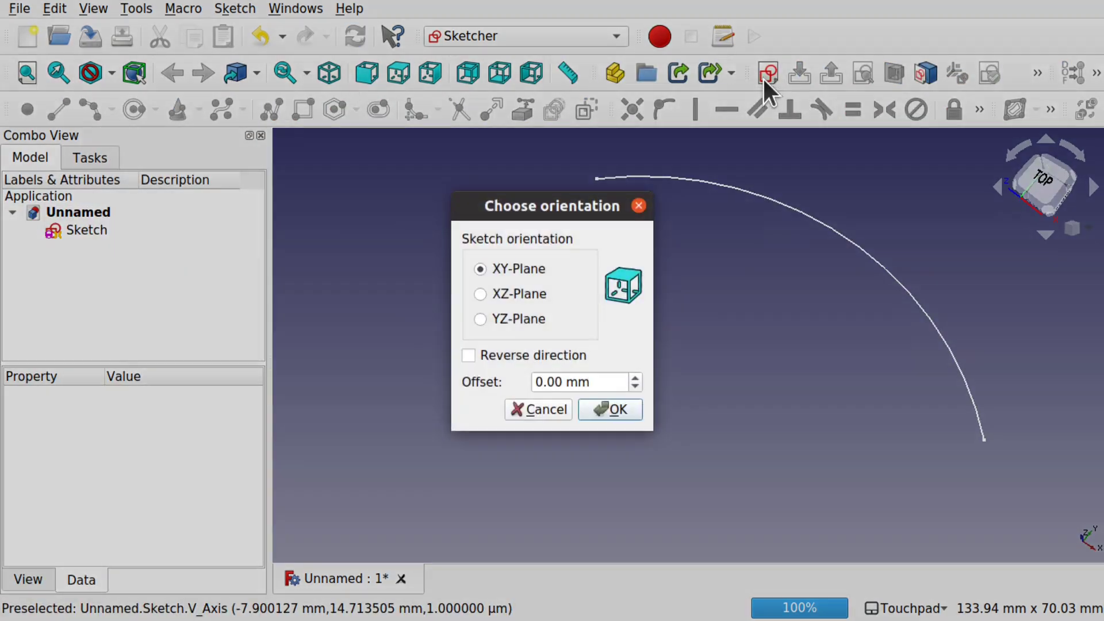
left_click(611, 409)
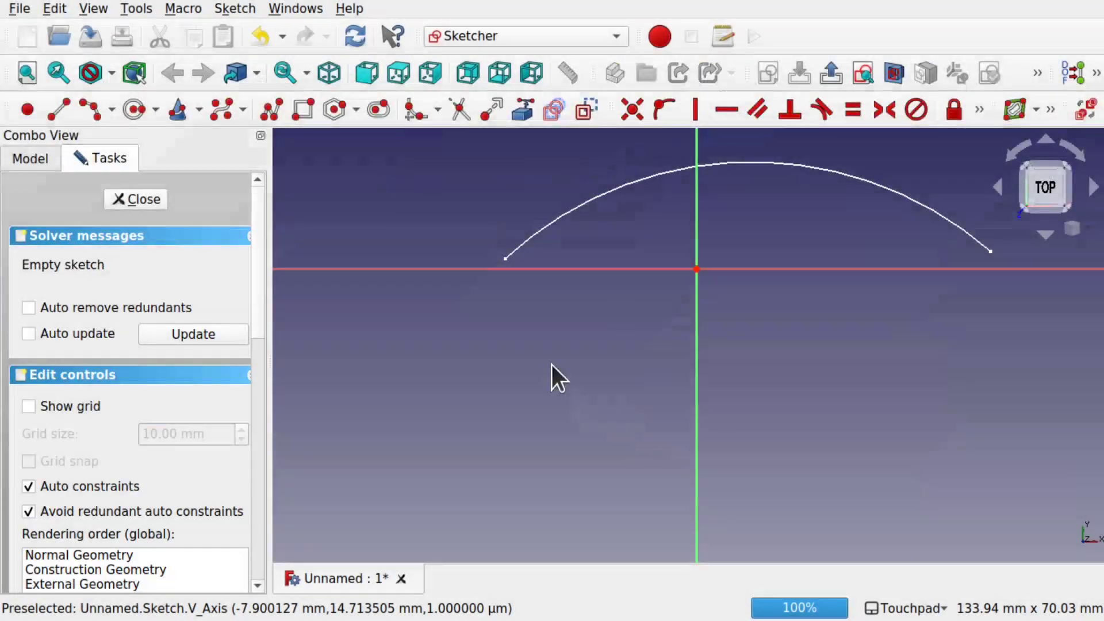
left_click(86, 108)
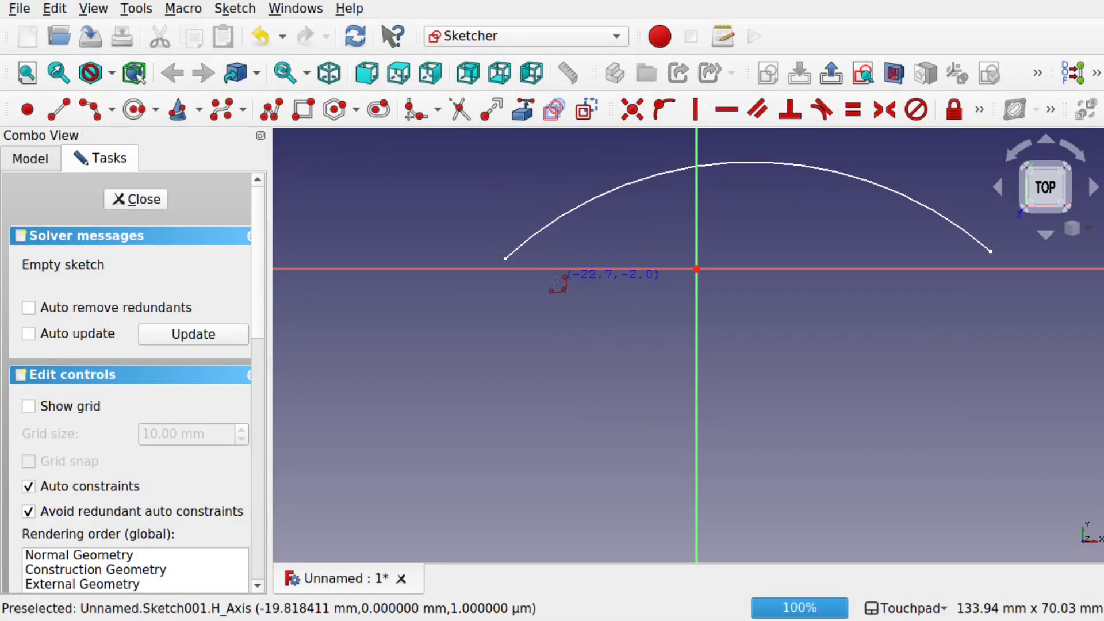
left_click(750, 257)
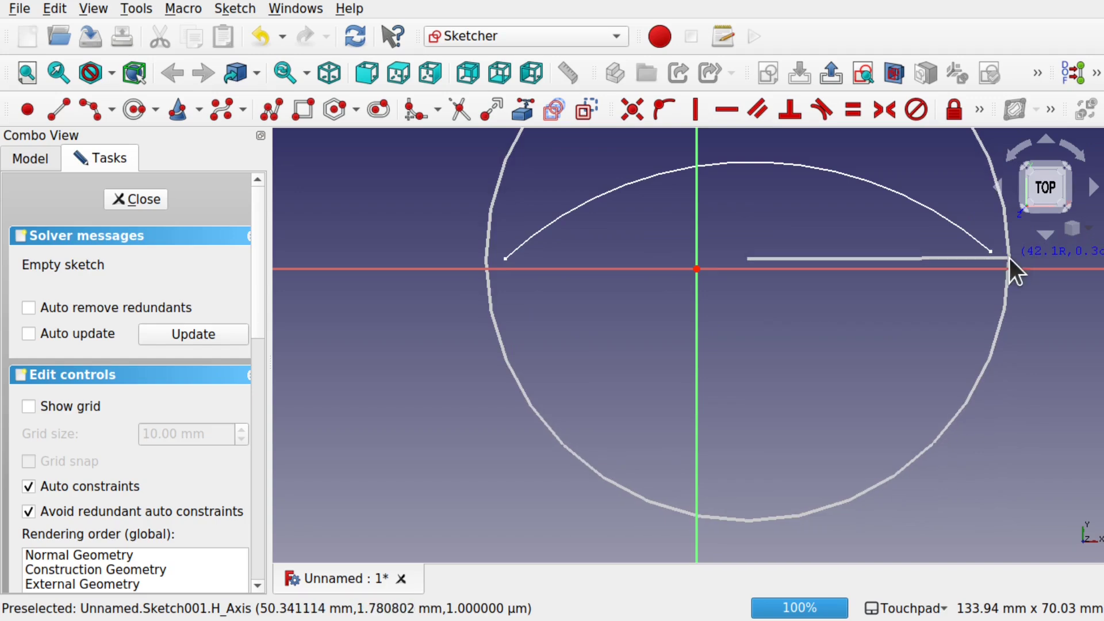
left_click(1011, 262)
left_click(782, 150)
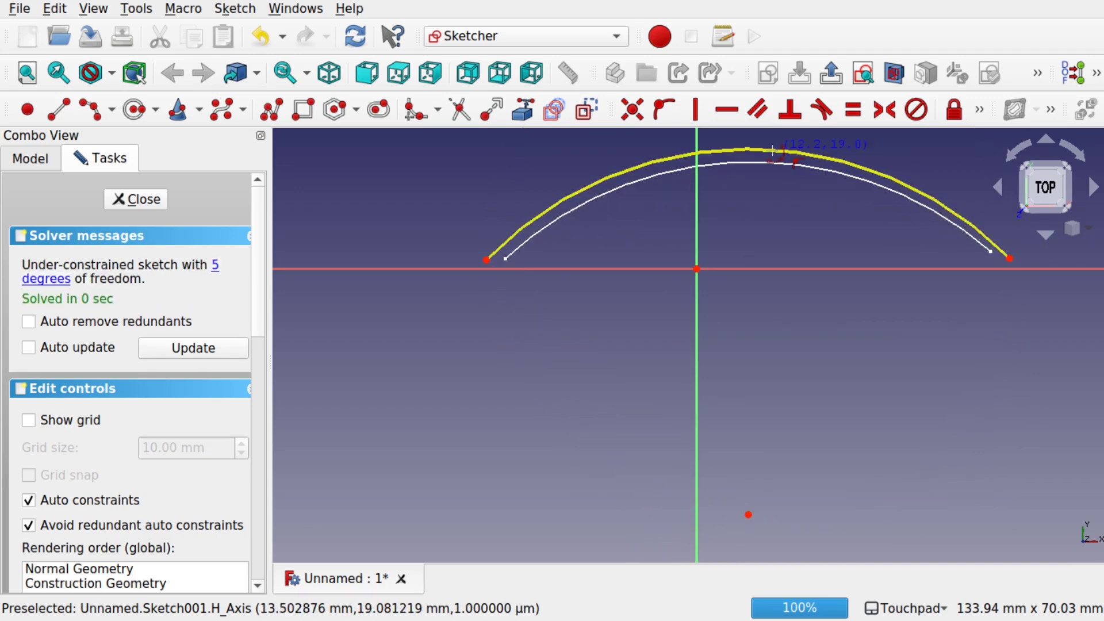
left_click(141, 202)
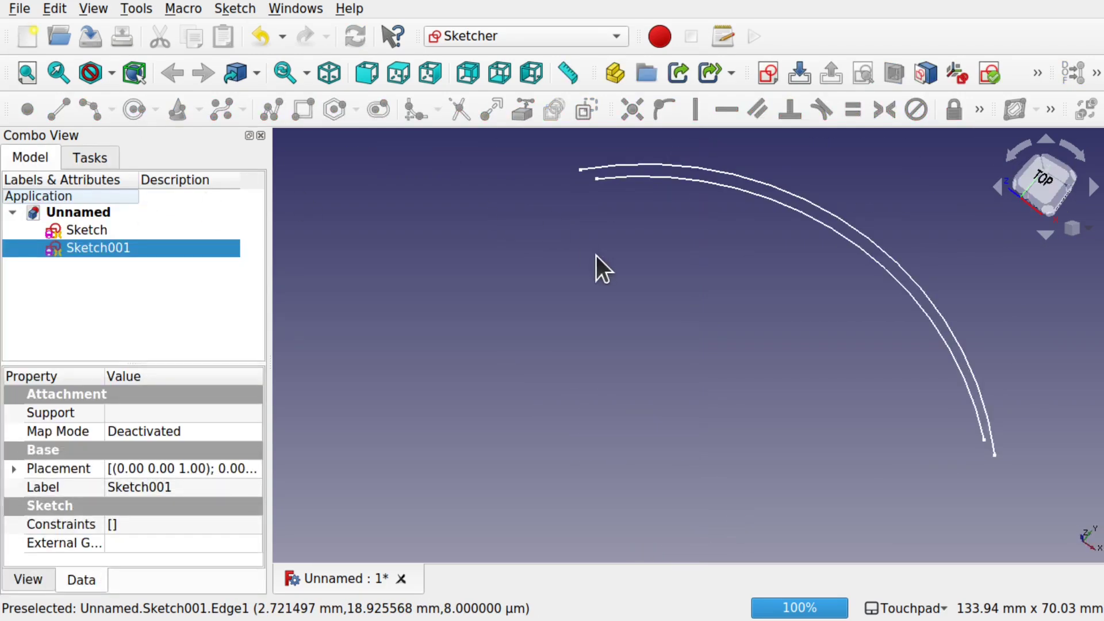
Step: Create Sketch002 on the XY plane with a third arc centred below the origin
left_click(360, 247)
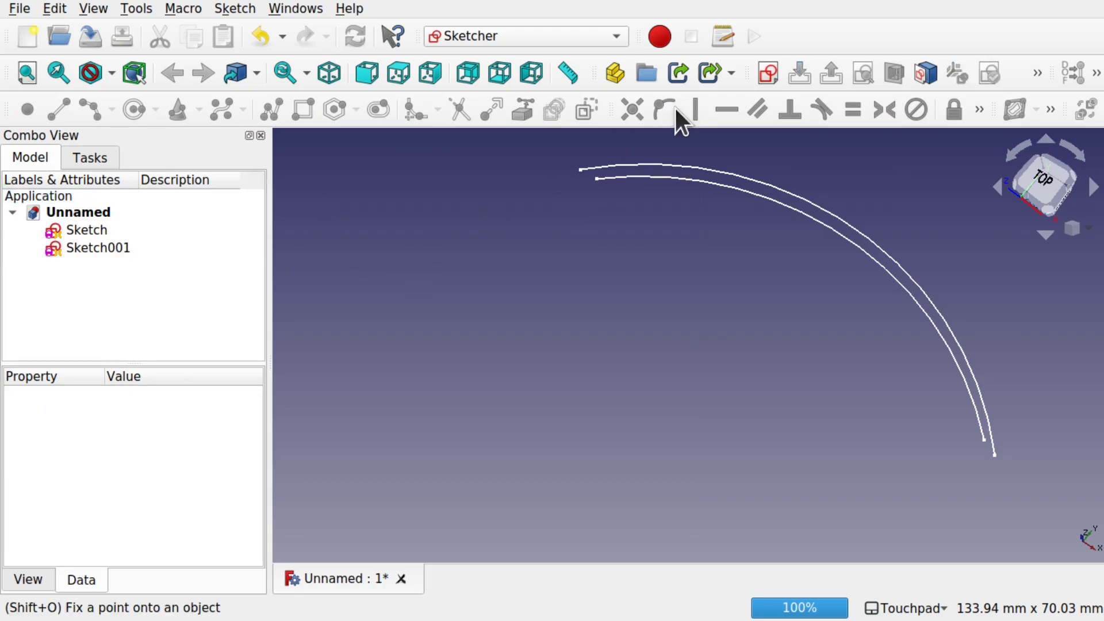
left_click(771, 76)
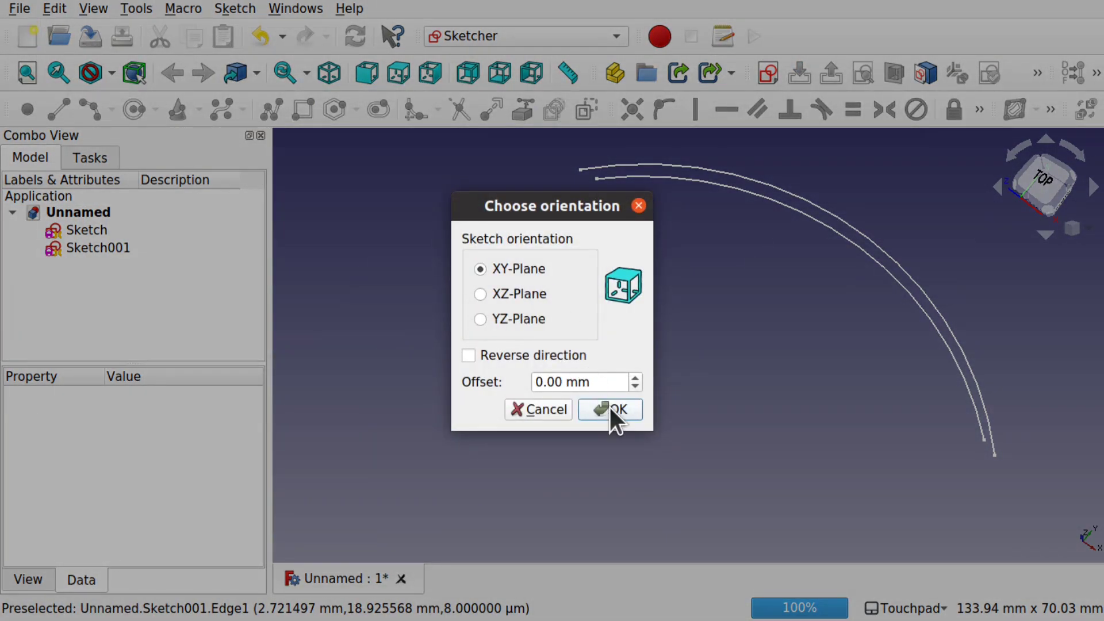
left_click(611, 408)
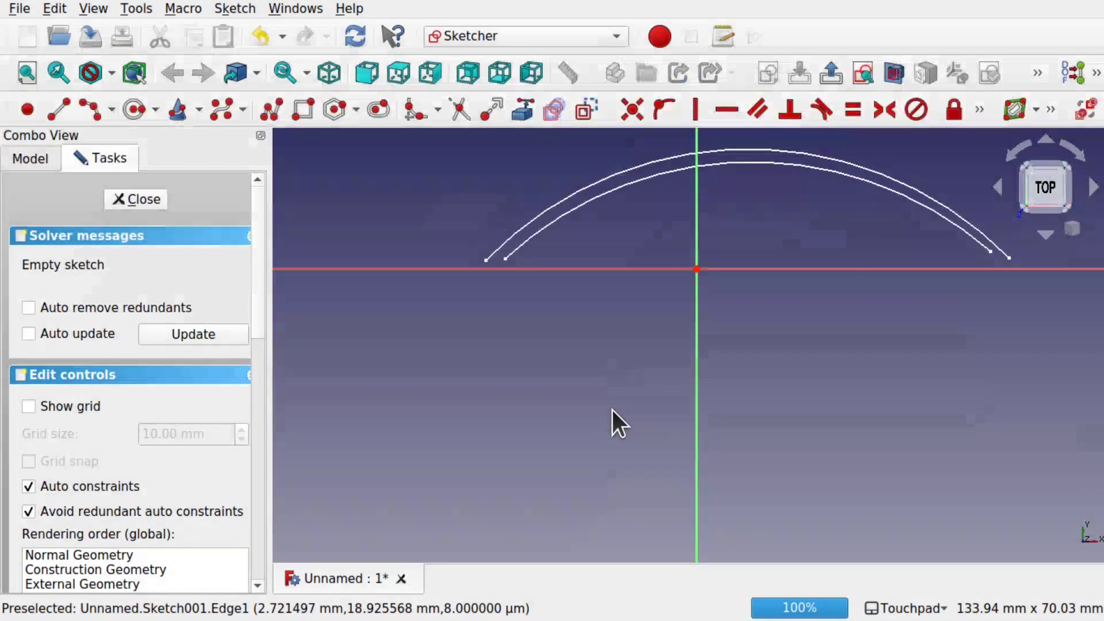
left_click(91, 109)
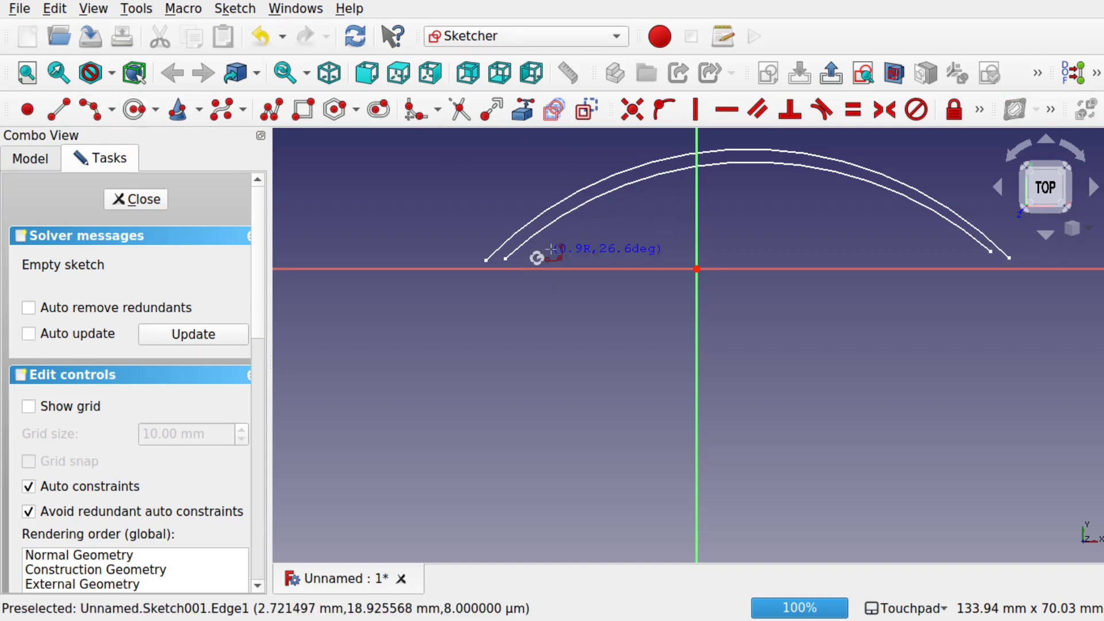
left_click(717, 245)
left_click(973, 254)
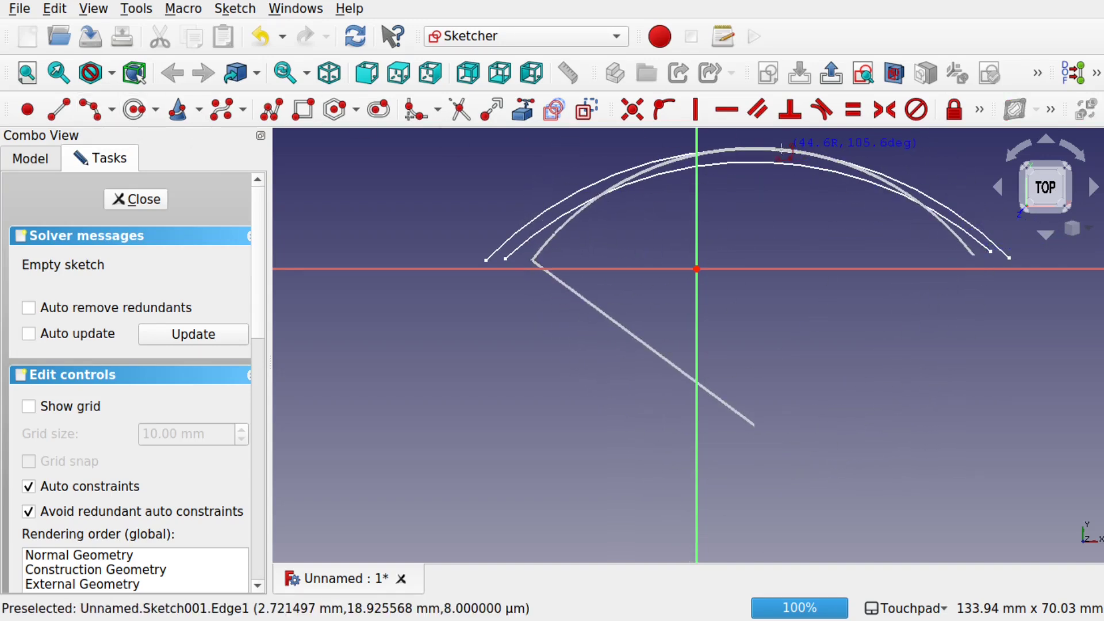
left_click(780, 141)
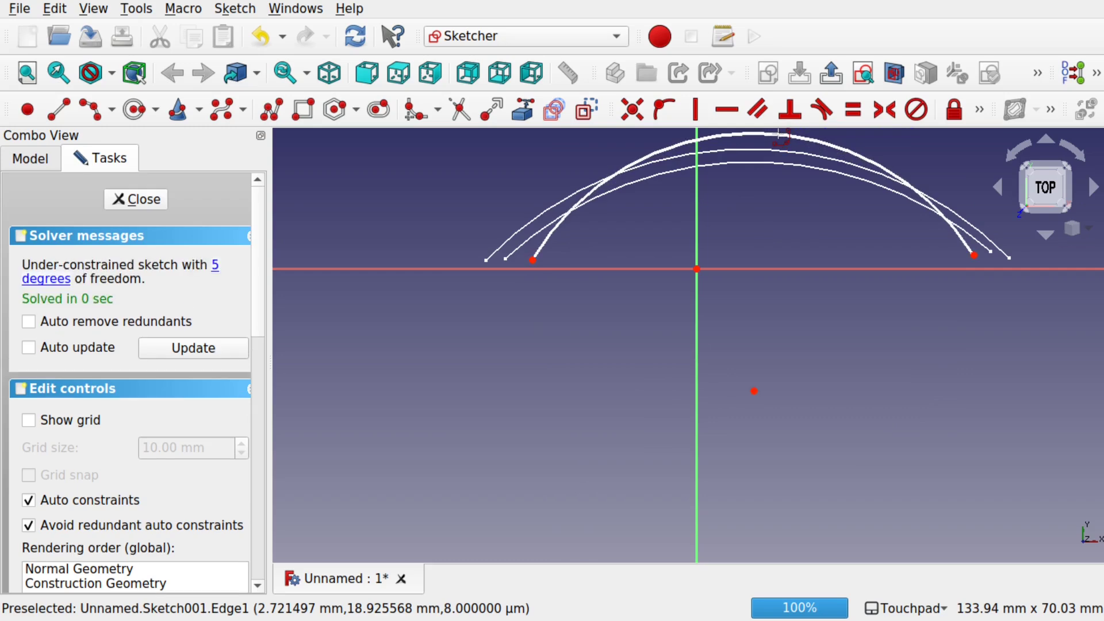
left_click(118, 198)
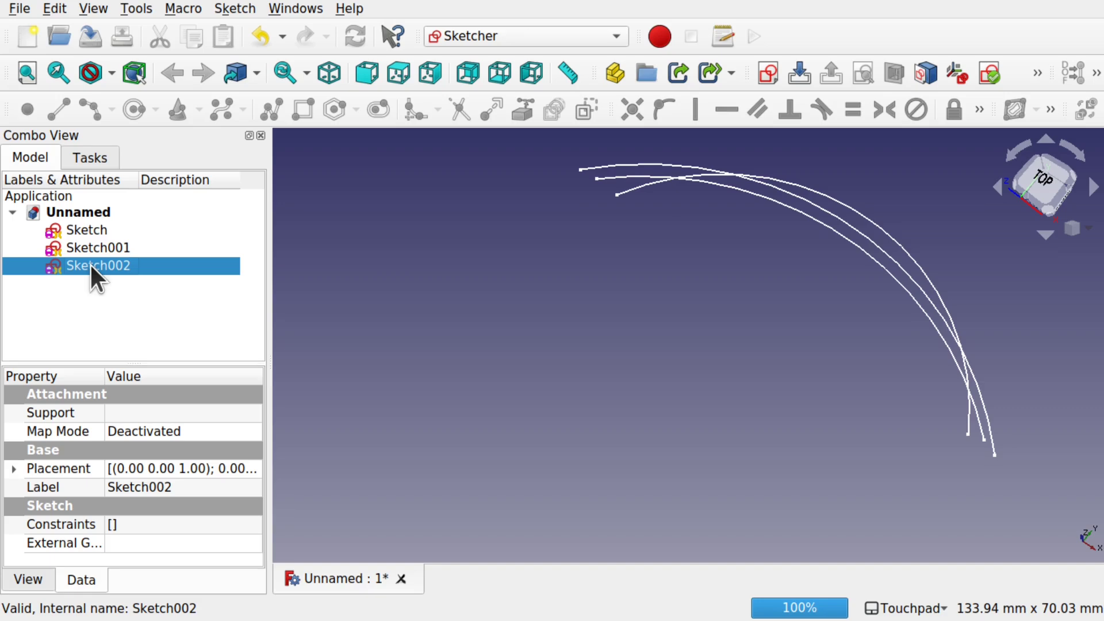
Step: Set Sketch001's placement z position to 50 mm
left_click(110, 231)
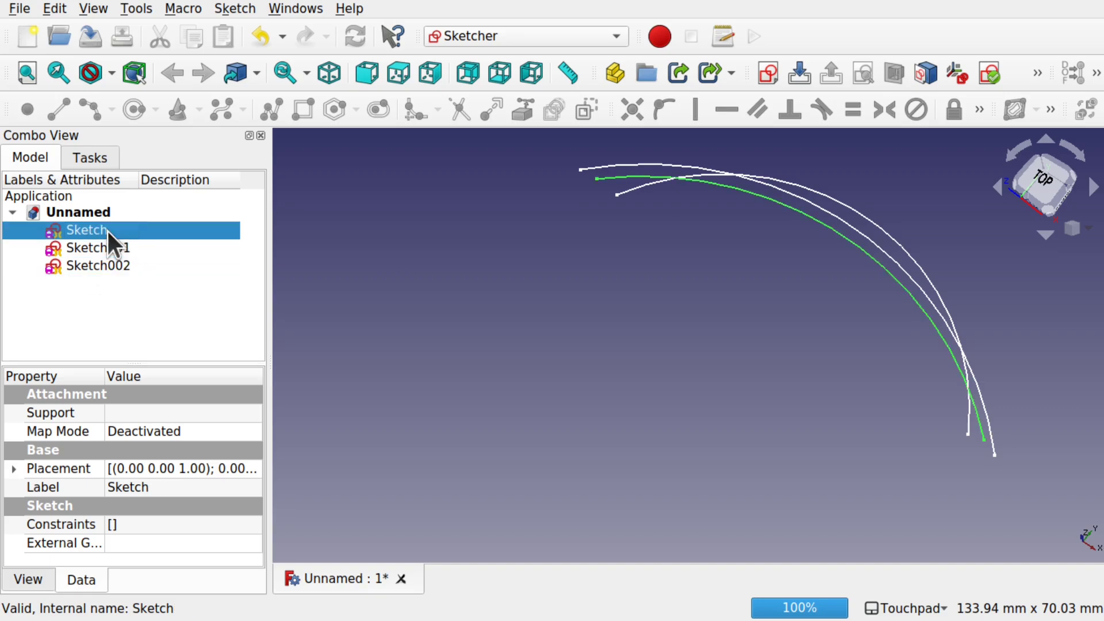
left_click(110, 264)
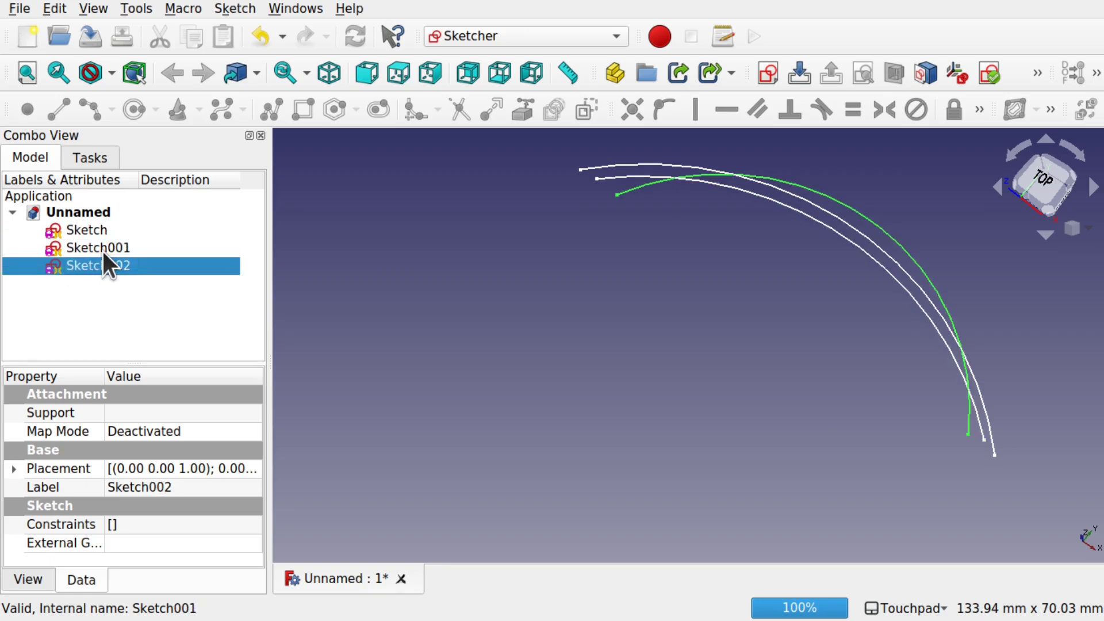
left_click(103, 253)
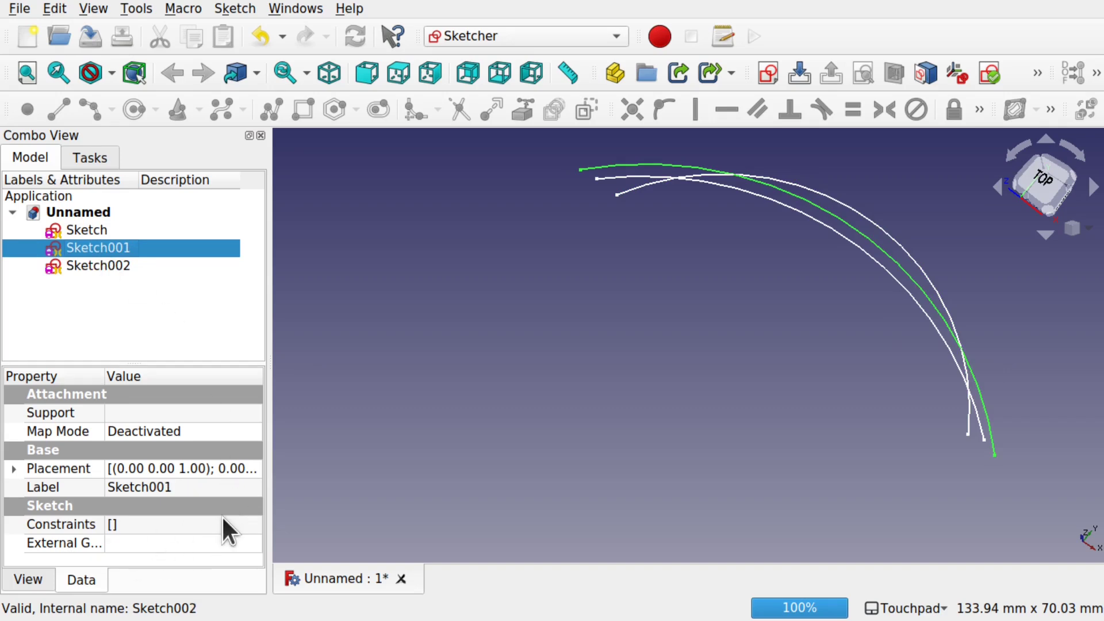
left_click(13, 468)
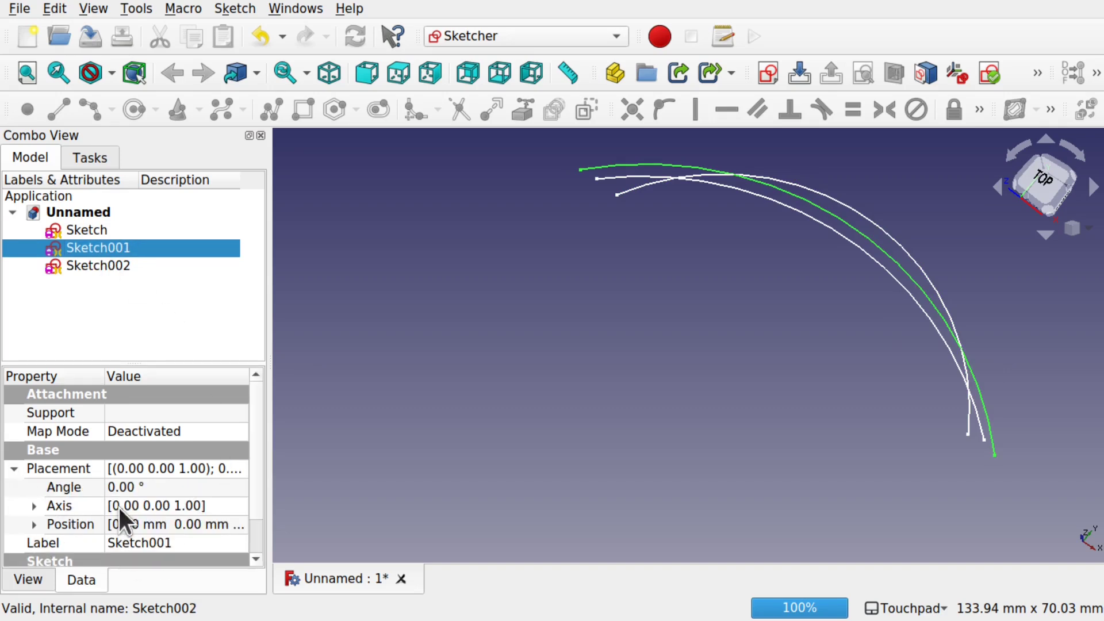
left_click(33, 523)
left_click_drag(257, 450, 263, 502)
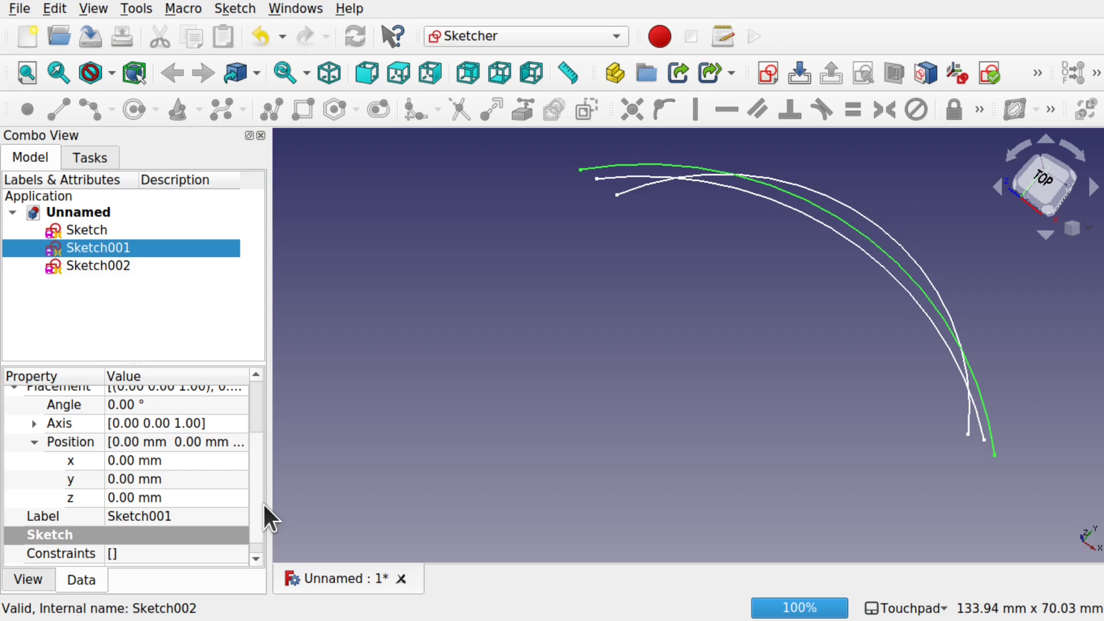
left_click(198, 499)
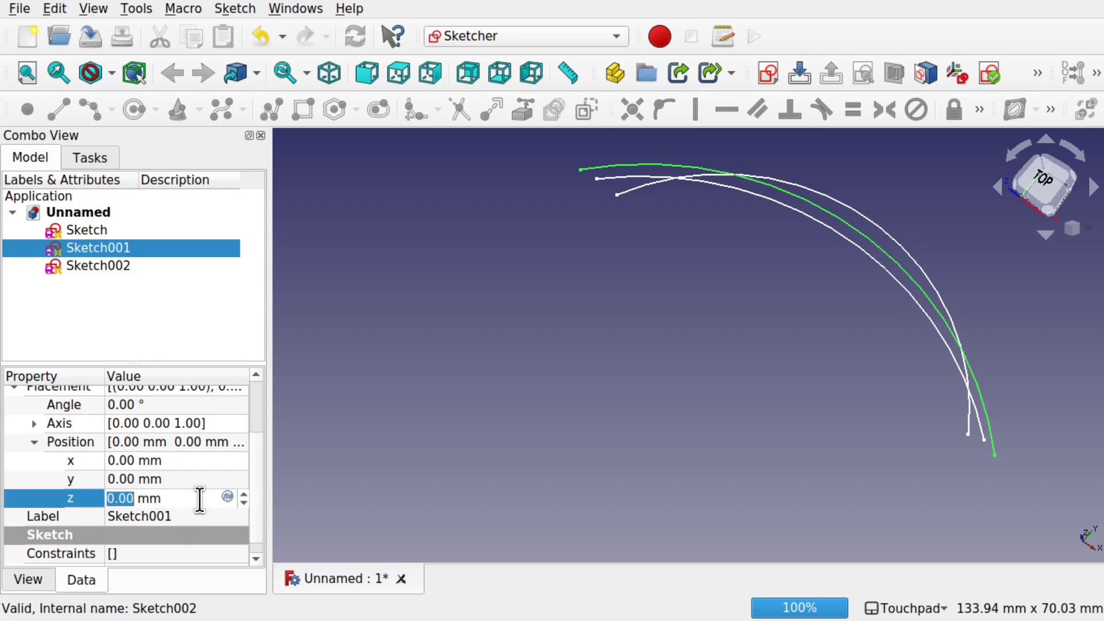
type("10")
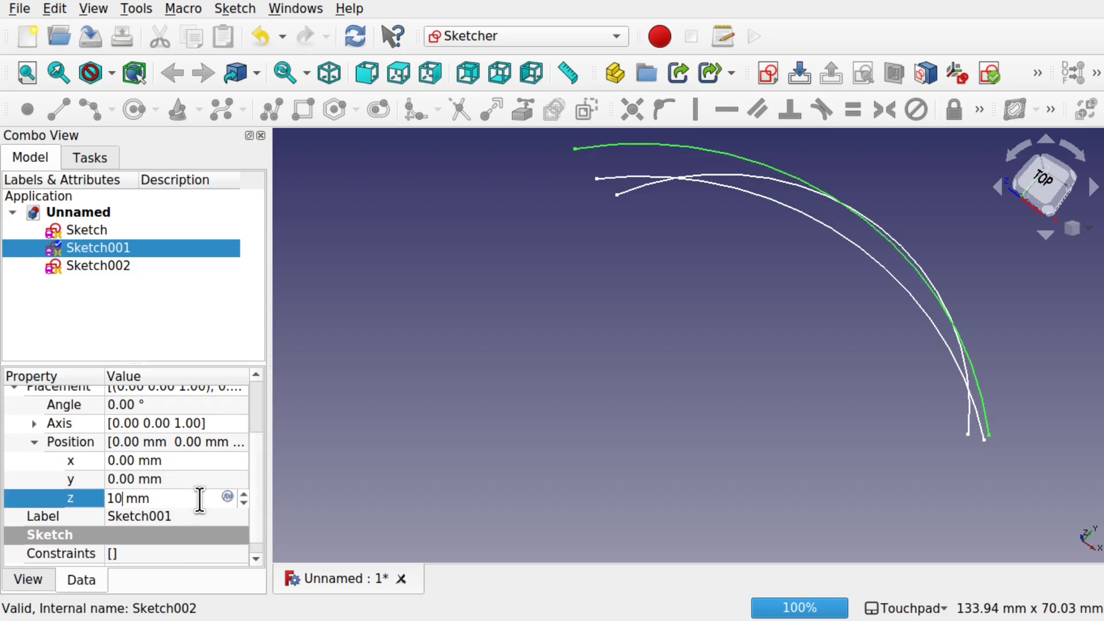
key("BackSpace")
key("BackSpace")
type("50")
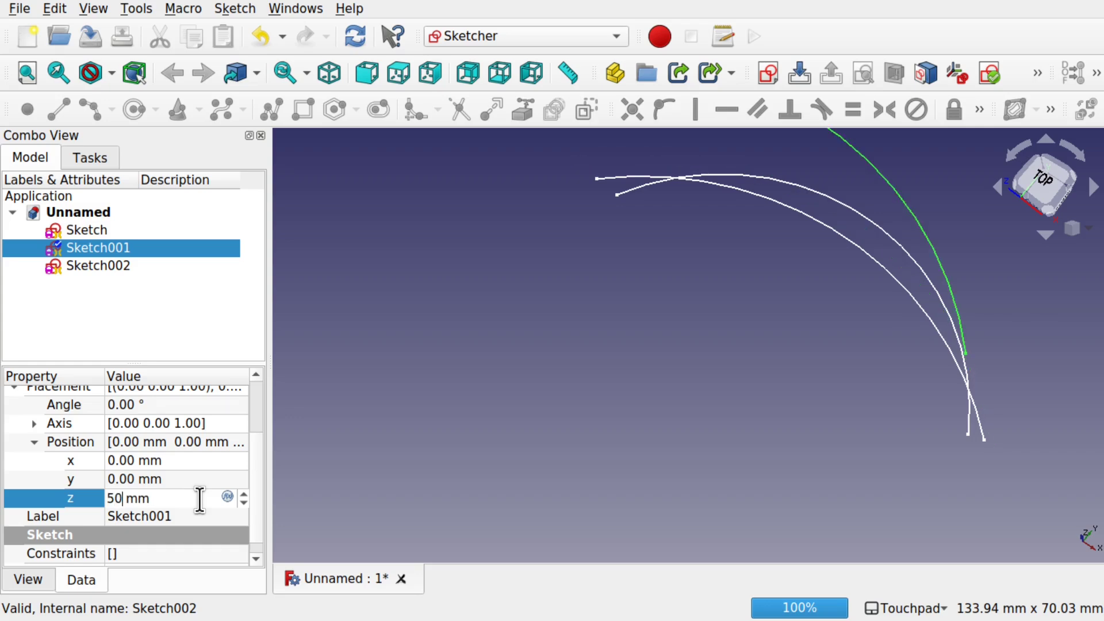
scroll(616, 419, "down", 4)
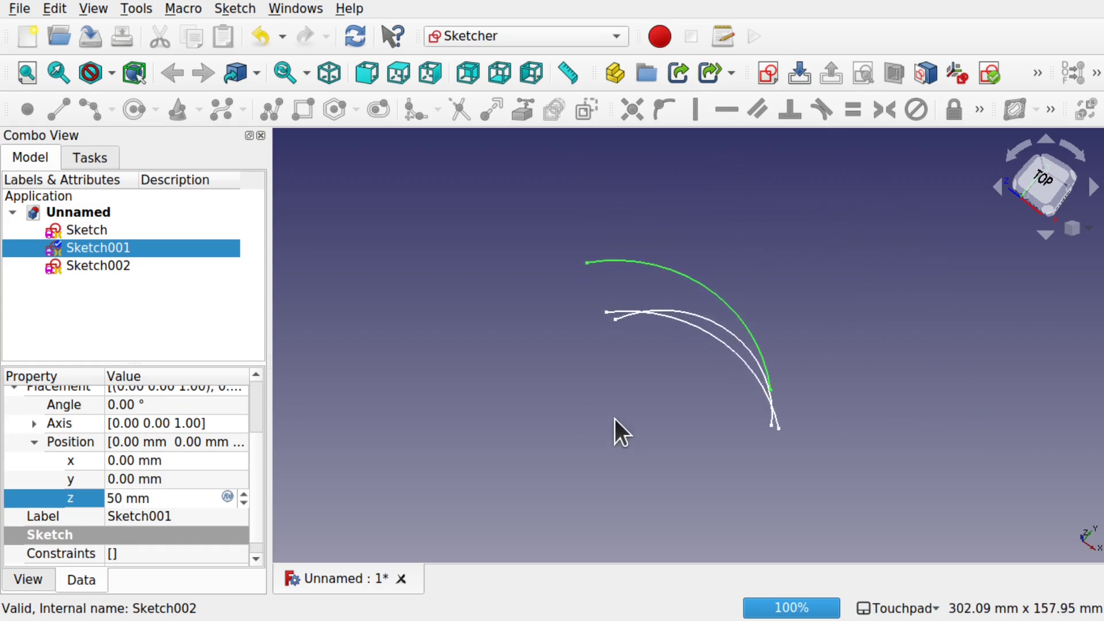
mouse_move(615, 419)
left_mouse_down("alt")
mouse_move(666, 414)
mouse_move(719, 389)
mouse_move(697, 464)
mouse_move(681, 480)
mouse_move(644, 486)
left_mouse_up("alt")
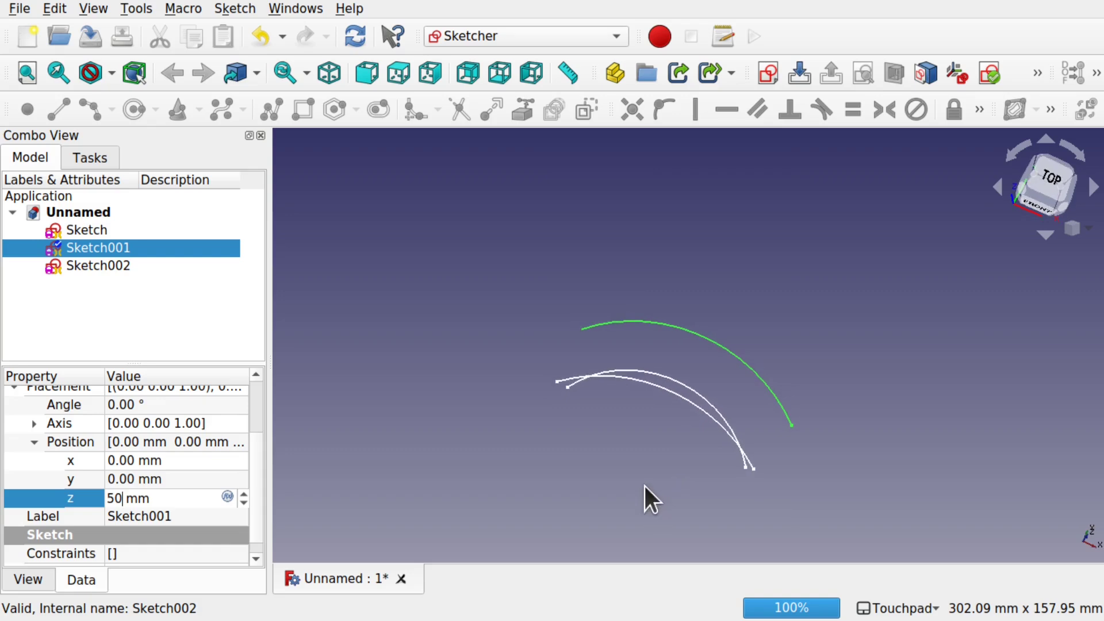
Step: Set Sketch's z position to 100 mm and orbit to check the stacked arcs
left_click(689, 401)
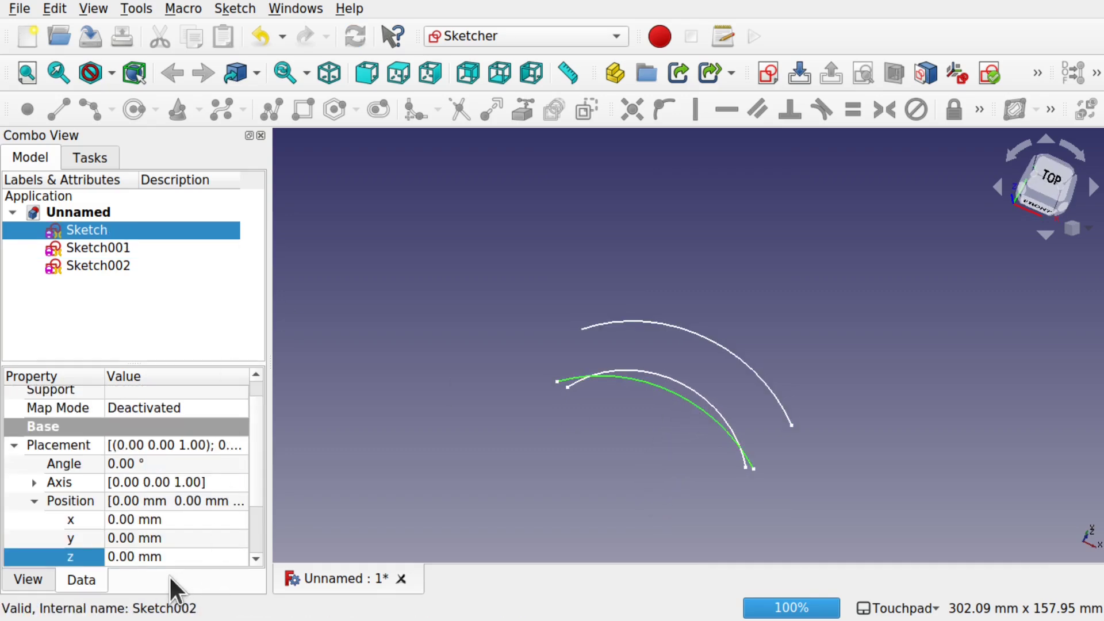
left_click(166, 557)
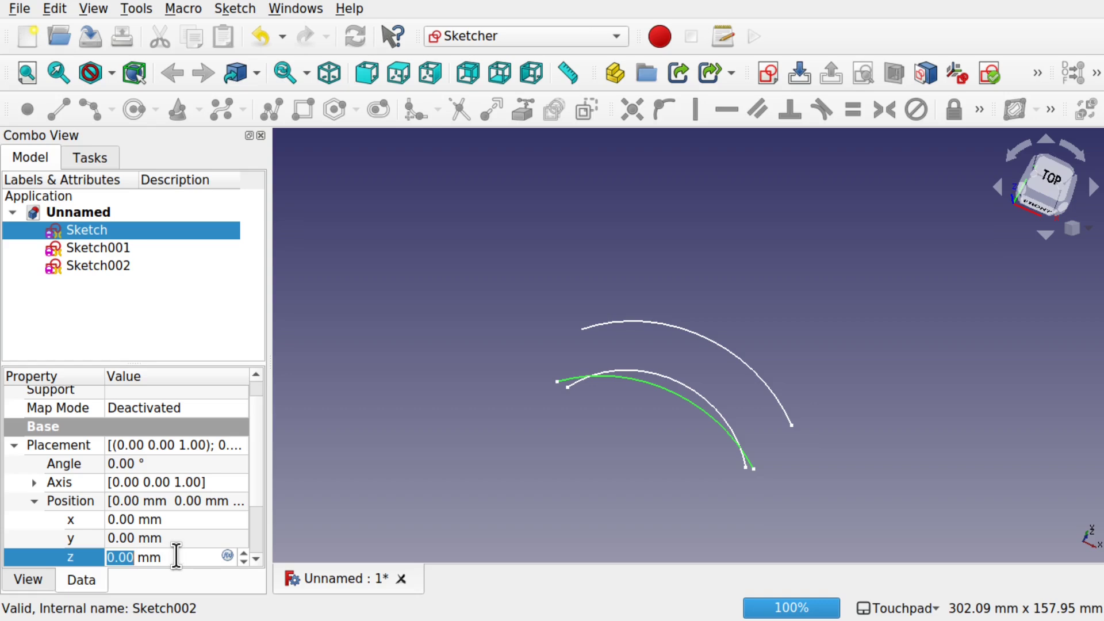
type("100")
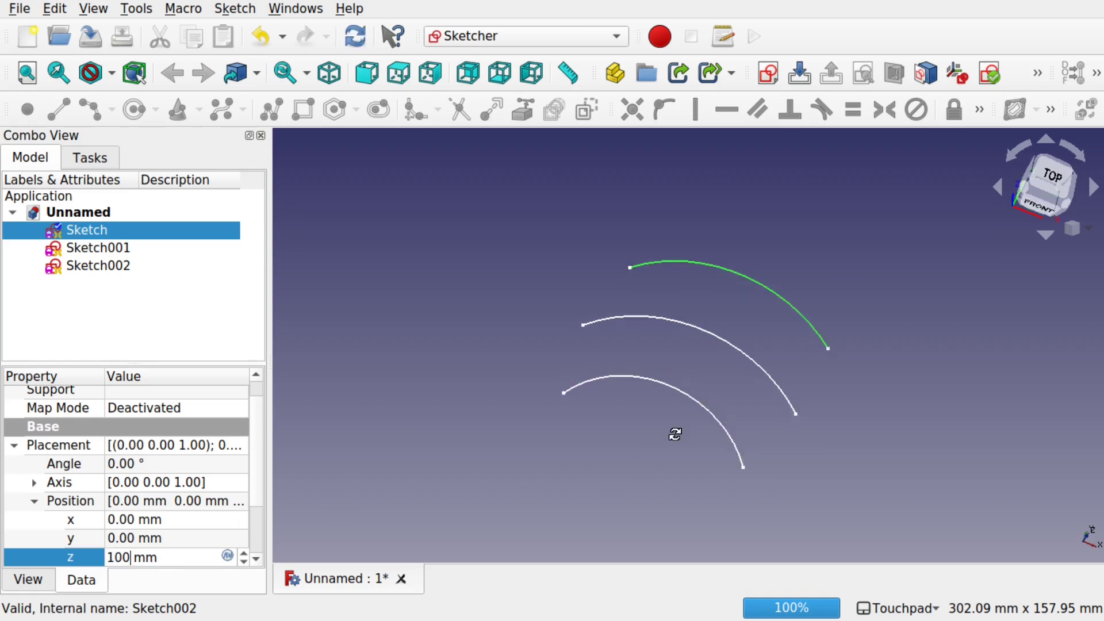
left_click_drag(675, 435, 698, 375)
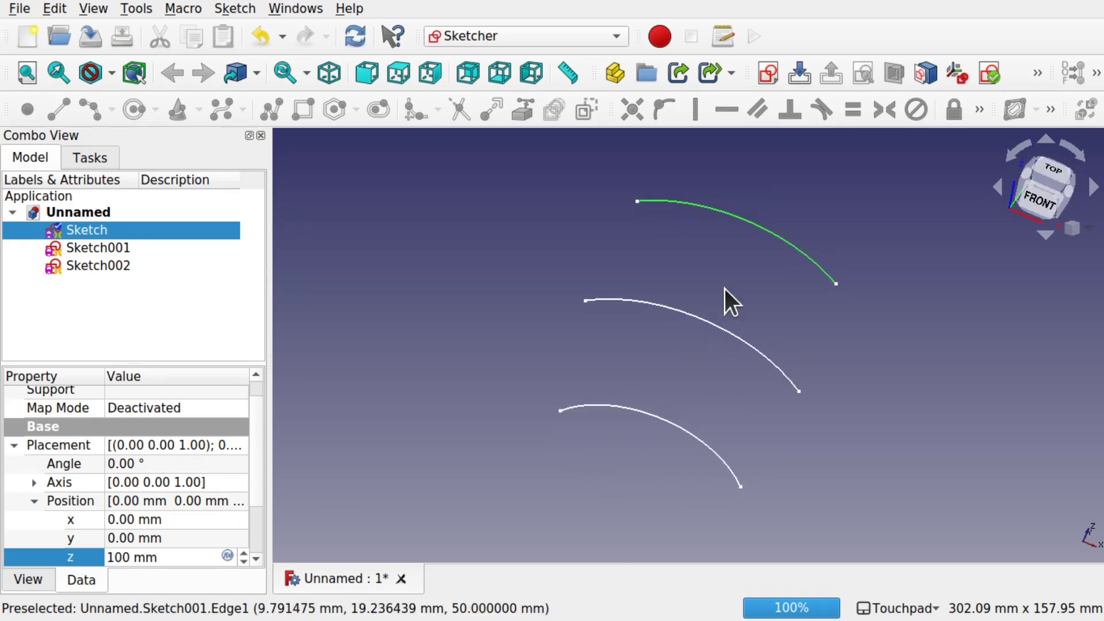
left_click(636, 476)
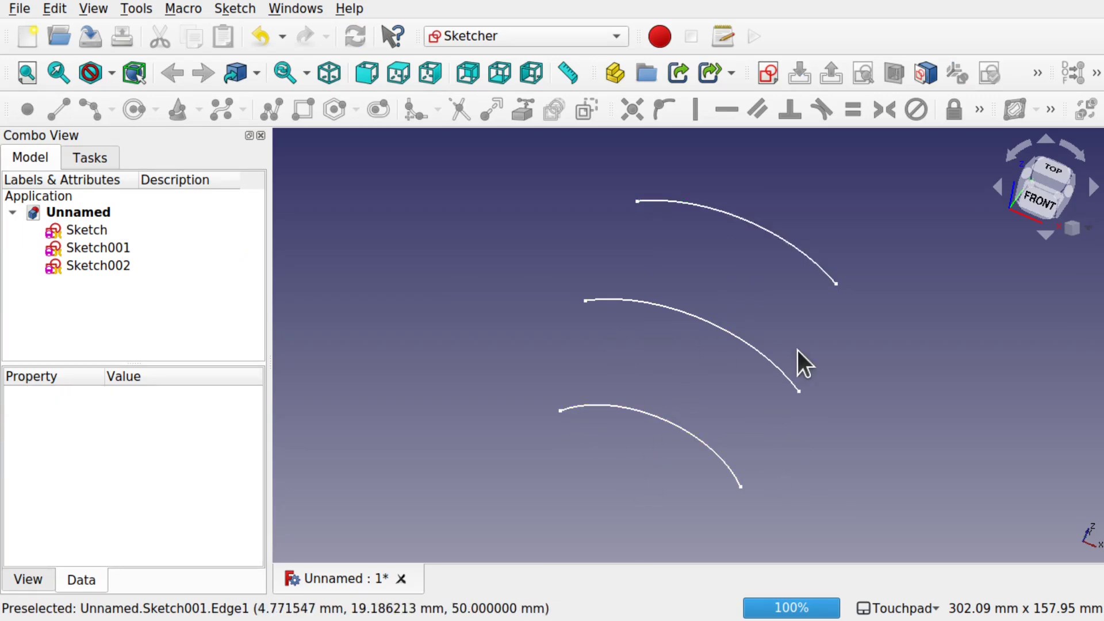
mouse_move(797, 350)
left_mouse_down()
mouse_move(740, 298)
mouse_move(753, 286)
mouse_move(714, 327)
left_mouse_up()
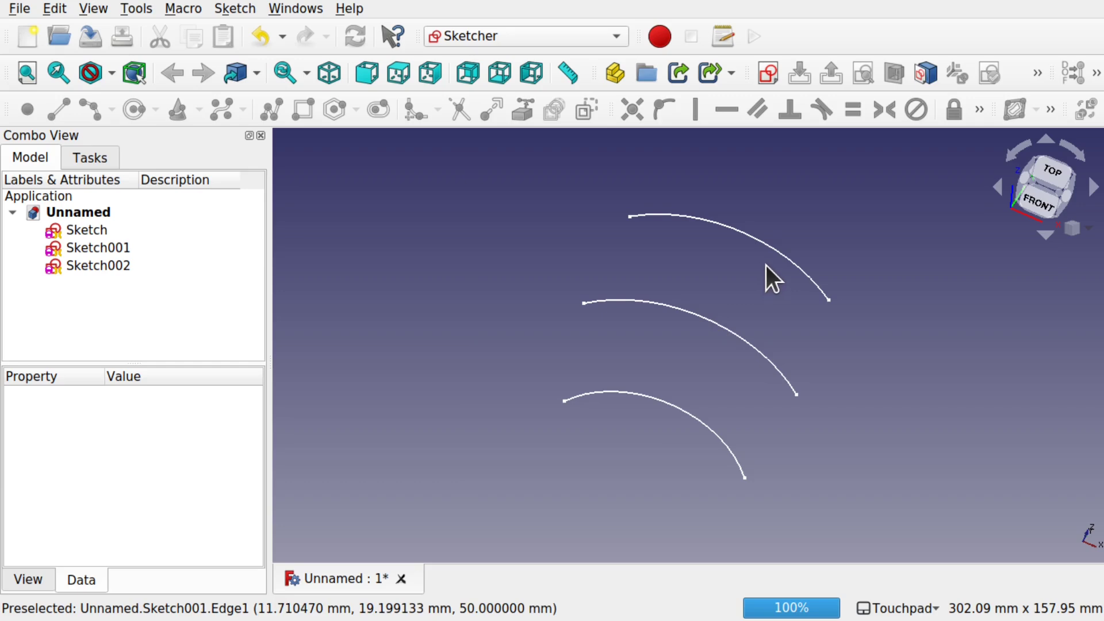
Step: Switch to the Part workbench and start a Part Loft
left_click(595, 29)
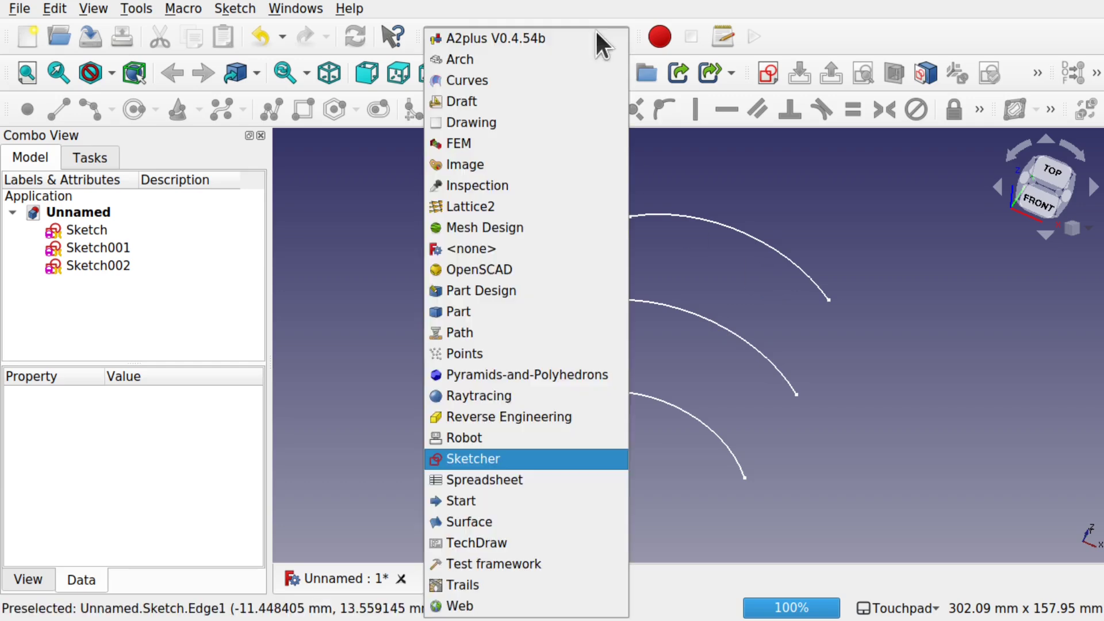
left_click(498, 311)
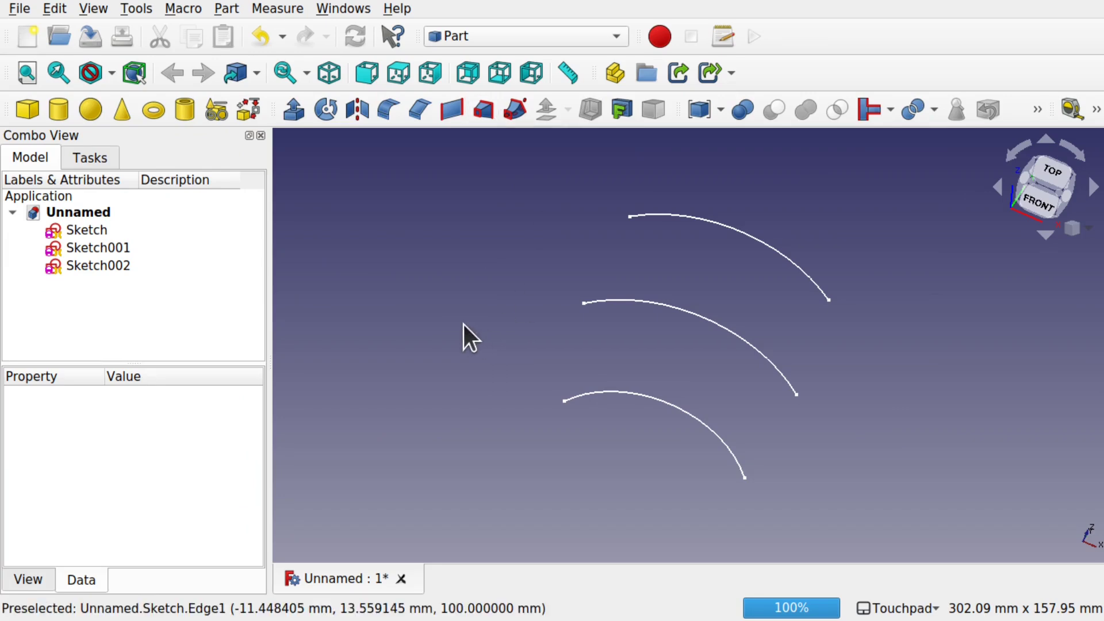
left_click(226, 9)
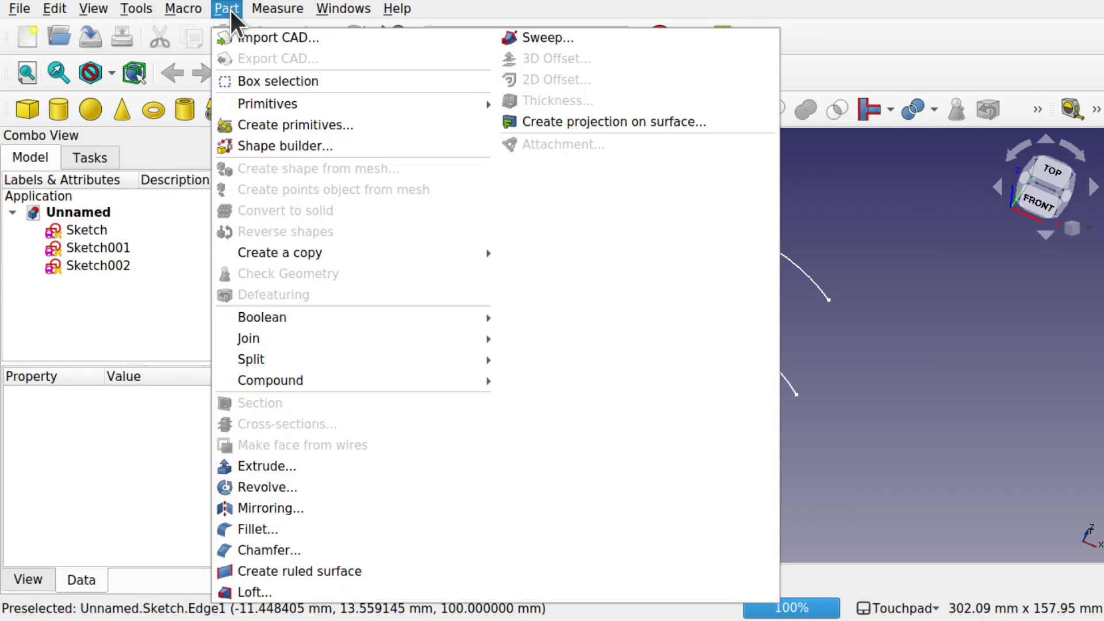
left_click(305, 591)
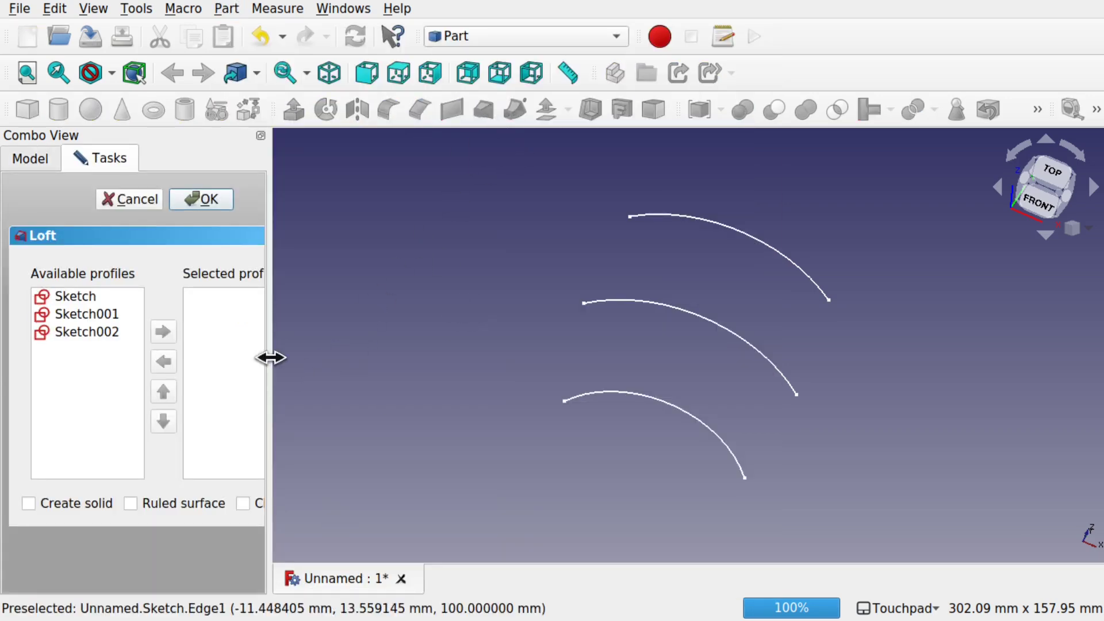
Step: Add Sketch, Sketch001 and Sketch002, in that order, as the loft's selected profiles
left_click_drag(268, 357, 381, 361)
left_click(70, 298)
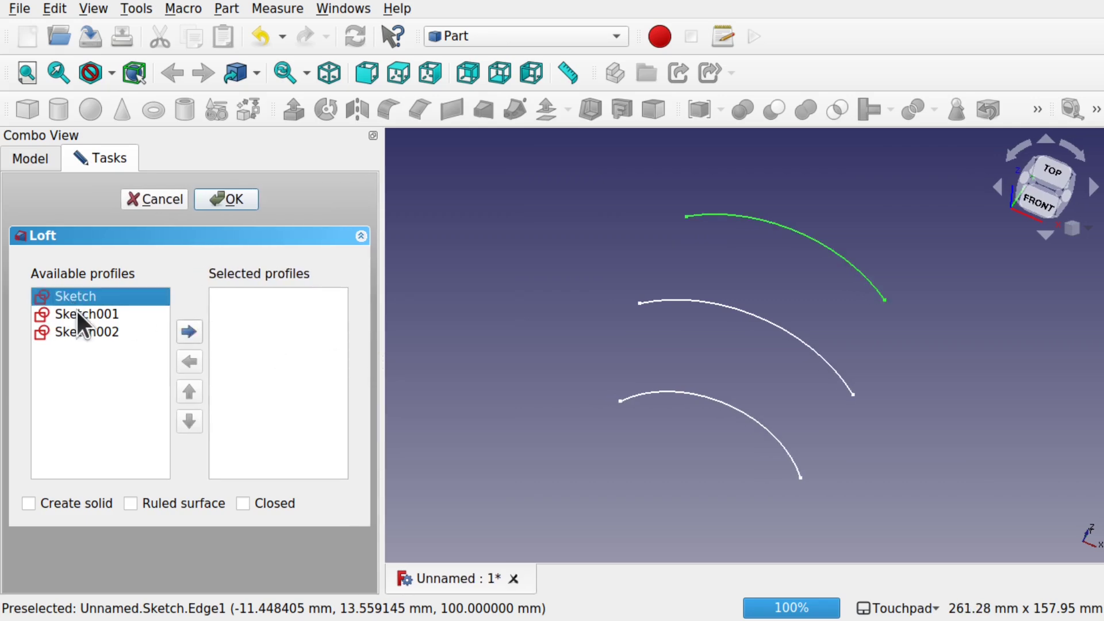
left_click(76, 311)
left_click(87, 333)
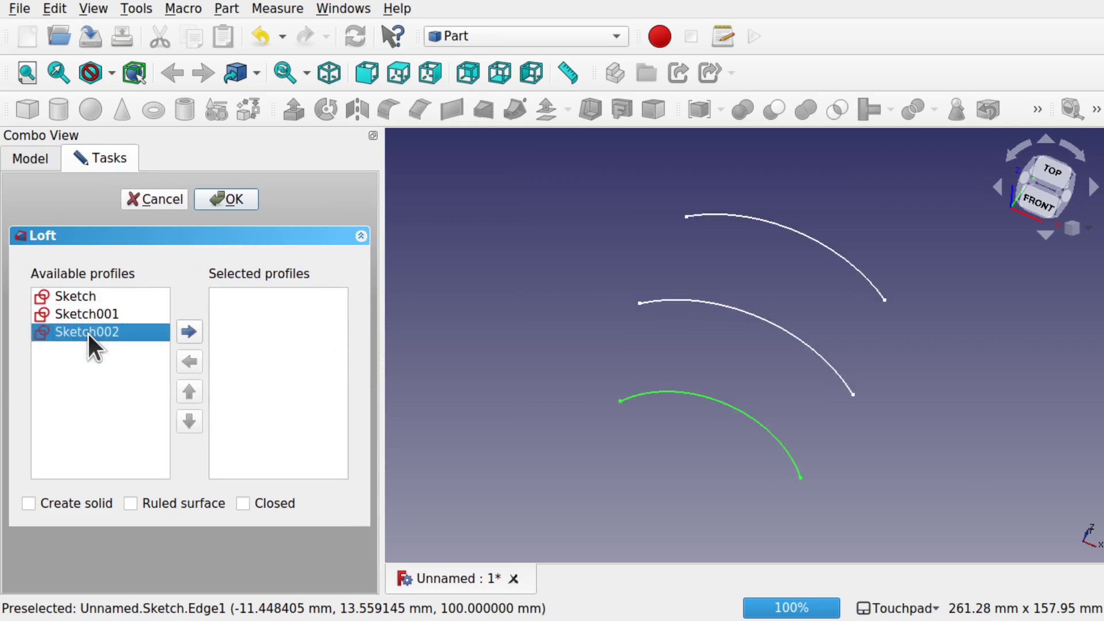
left_click(88, 295)
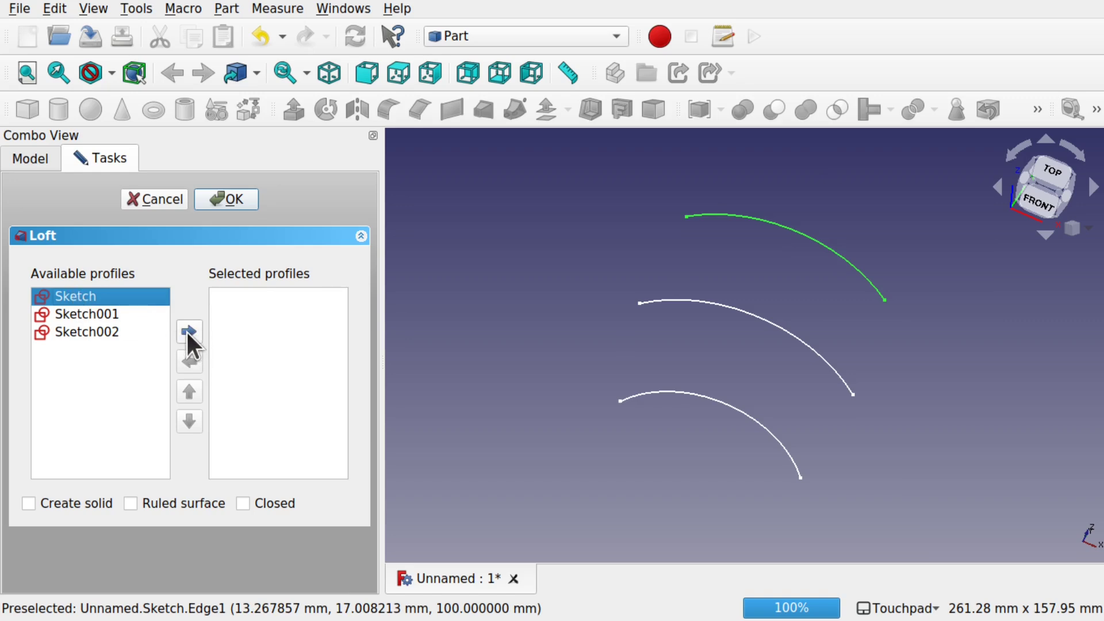
double_click(79, 294)
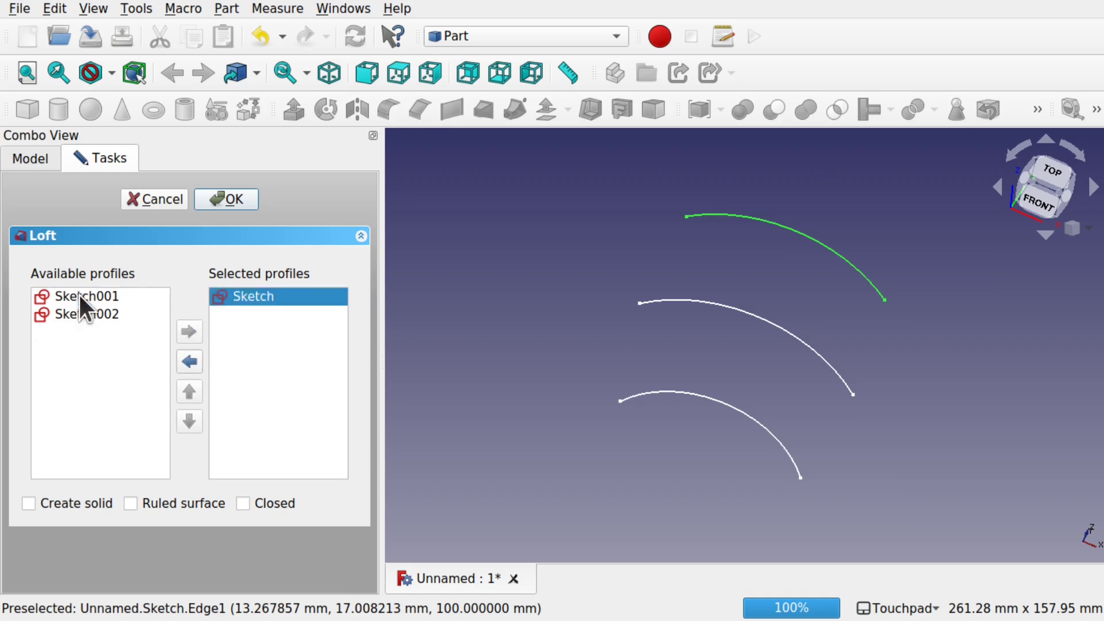
left_click(111, 297)
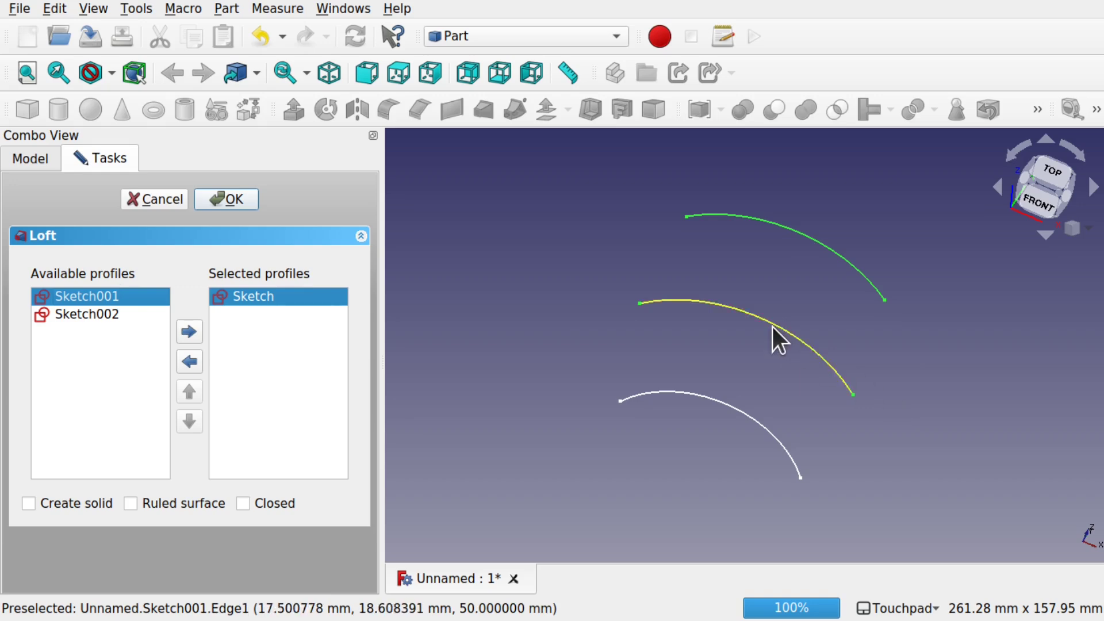
double_click(80, 298)
double_click(92, 296)
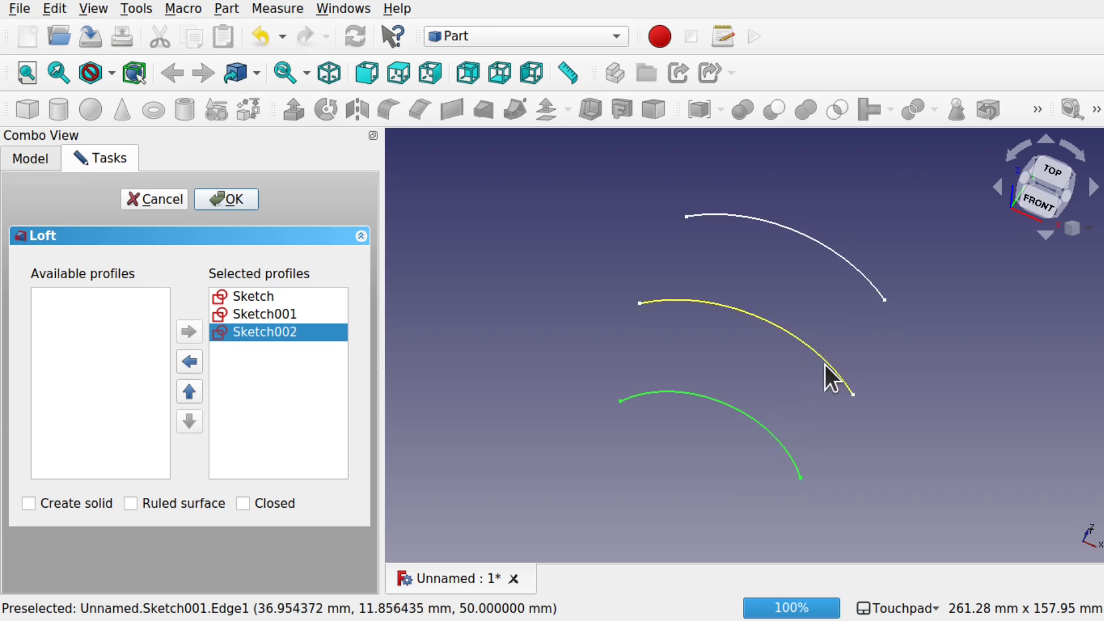
left_click_drag(828, 374, 829, 313, "alt")
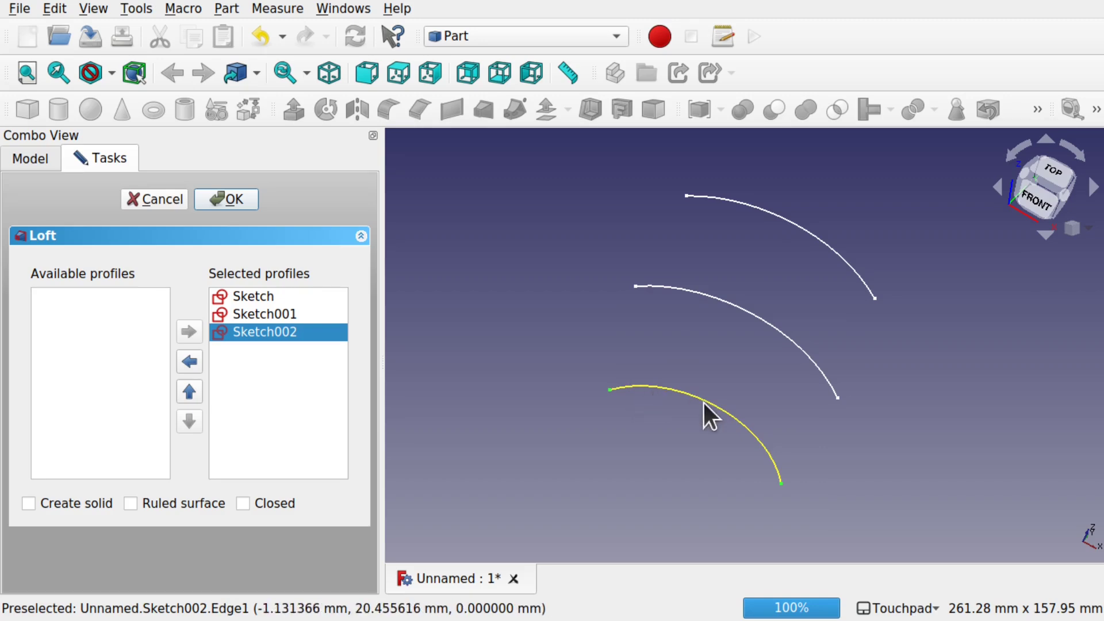
left_click(777, 472)
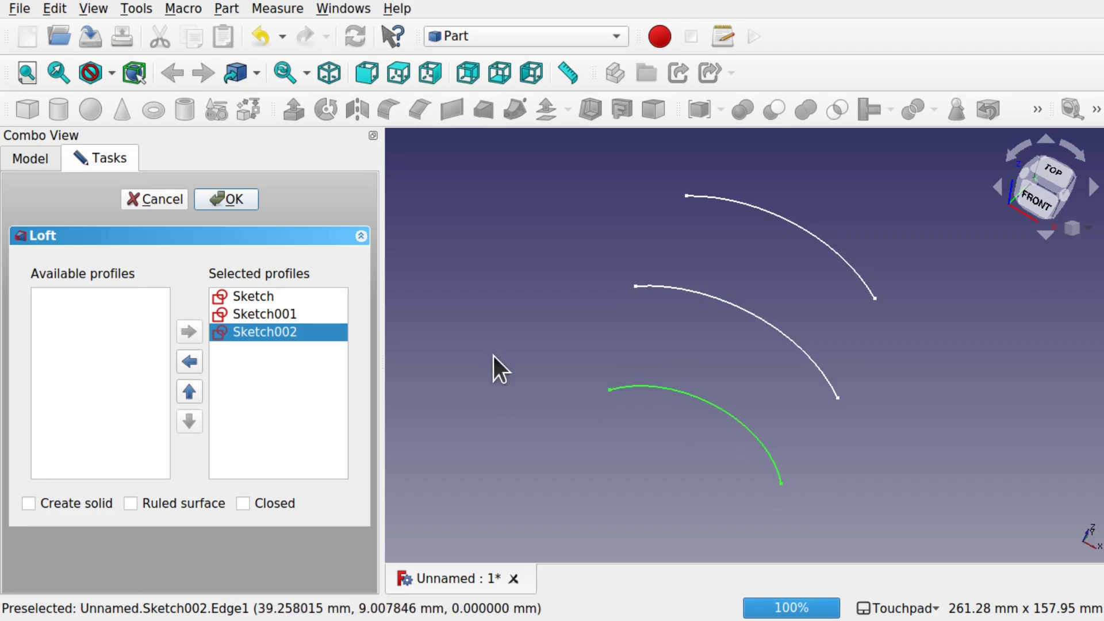
Step: Create the Loft surface and hide its three source sketches under the Loft
left_click(233, 198)
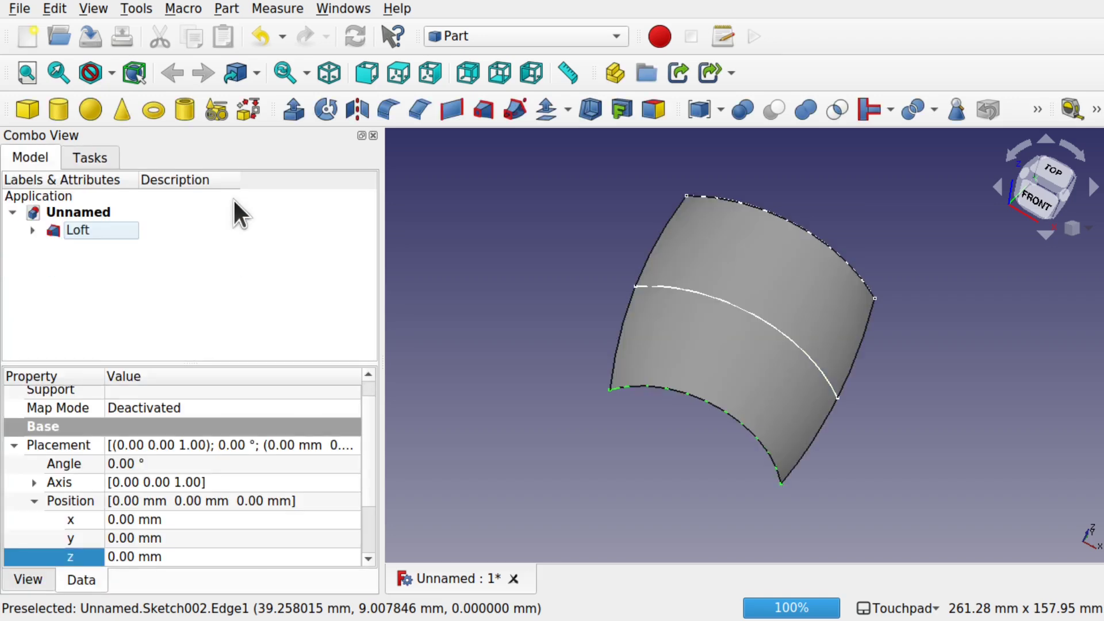
left_click_drag(796, 358, 546, 356, "alt")
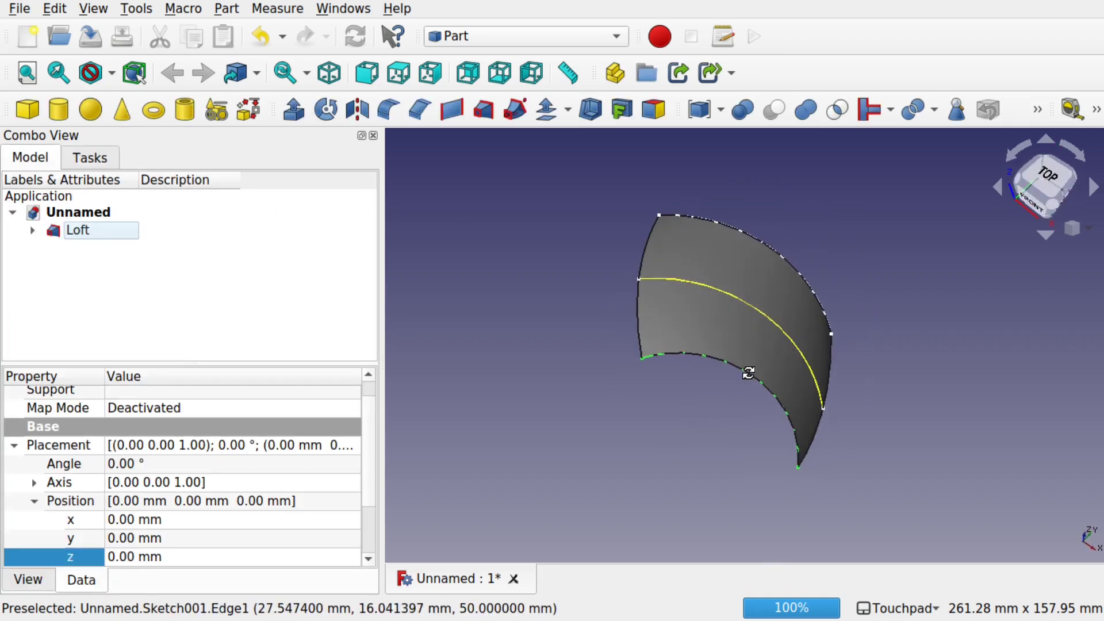
left_click(32, 230)
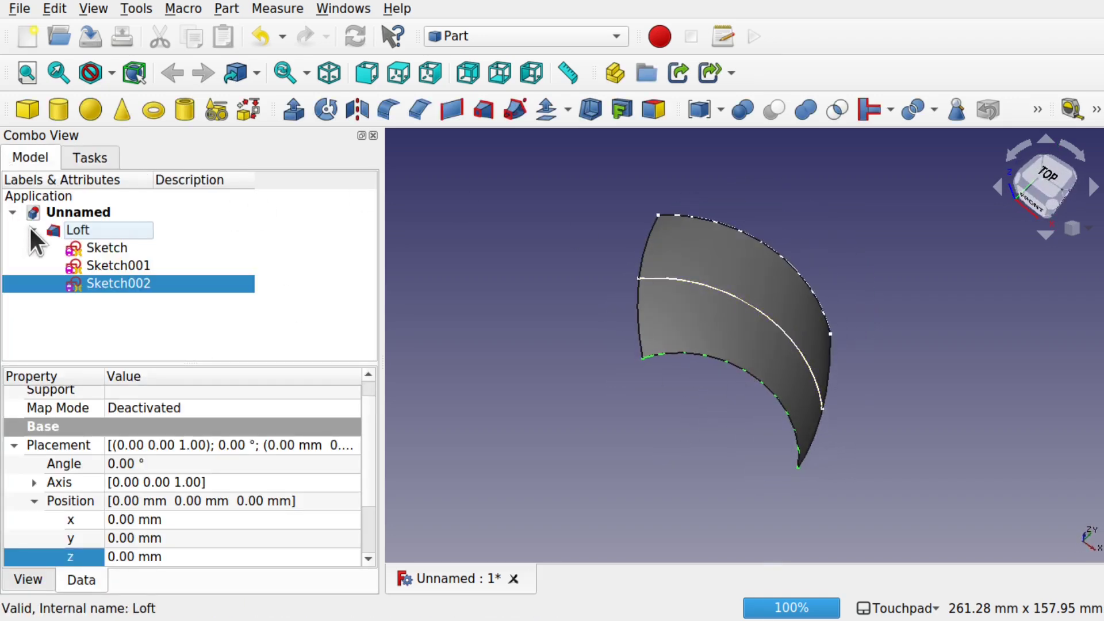
left_click(123, 248)
left_click(136, 284, "shift")
key("space")
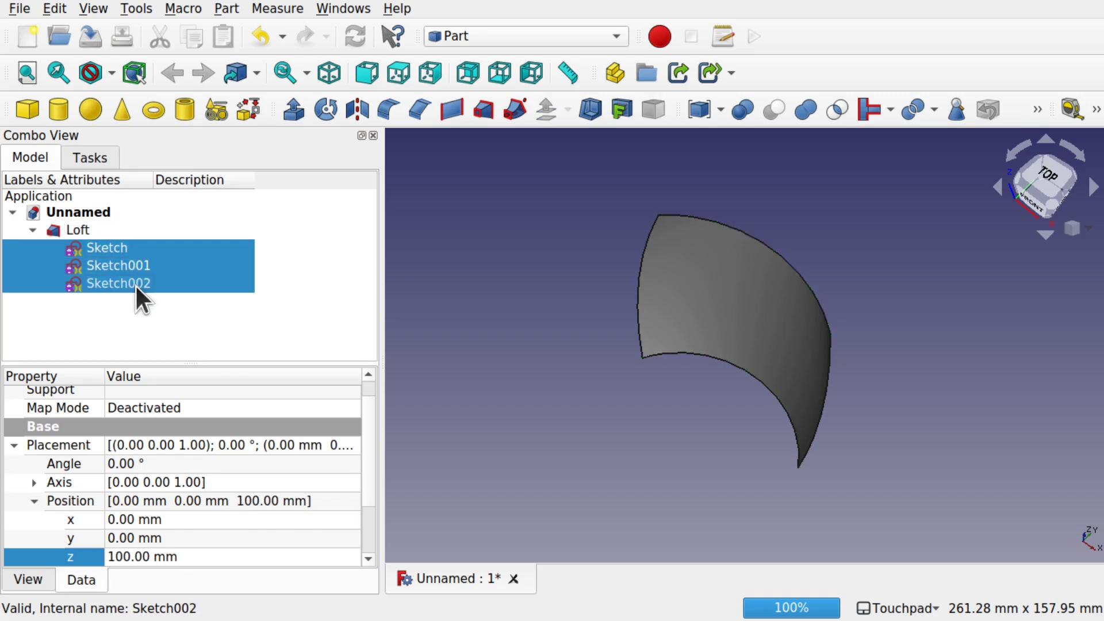
mouse_move(562, 295)
left_mouse_down("alt")
mouse_move(644, 354)
mouse_move(596, 426)
mouse_move(638, 412)
left_mouse_up("alt")
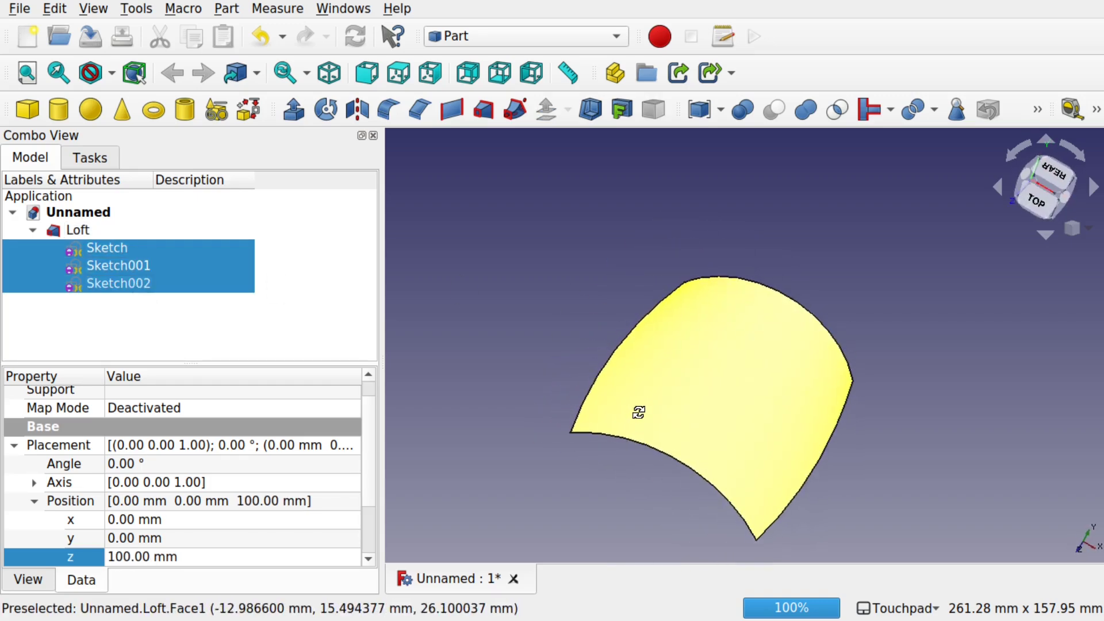
left_click(518, 318)
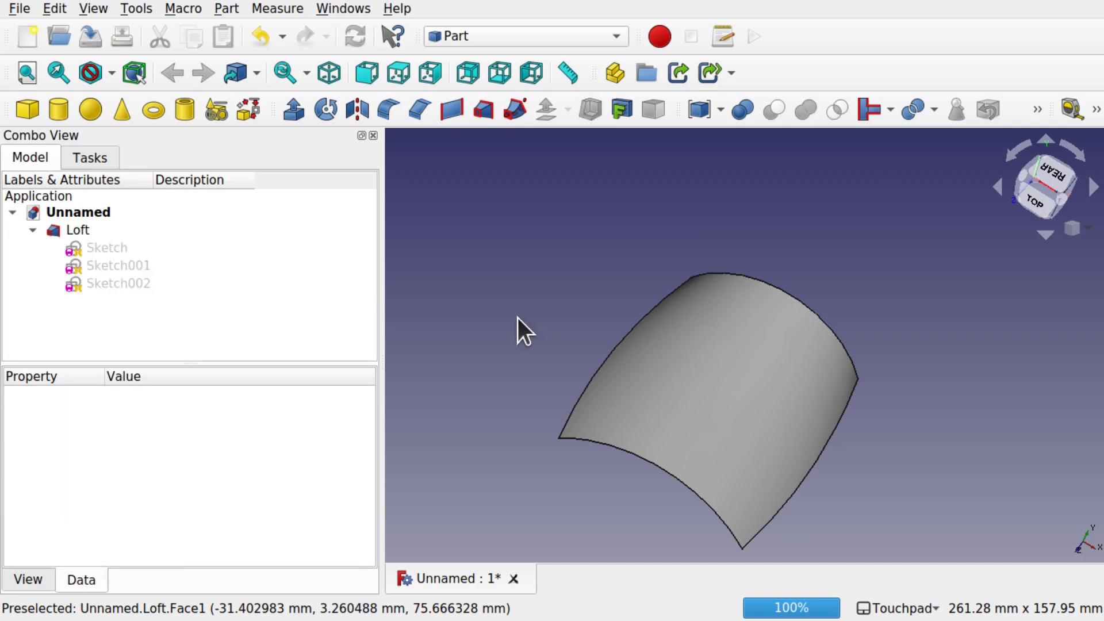
left_click_drag(518, 318, 551, 240, "shift")
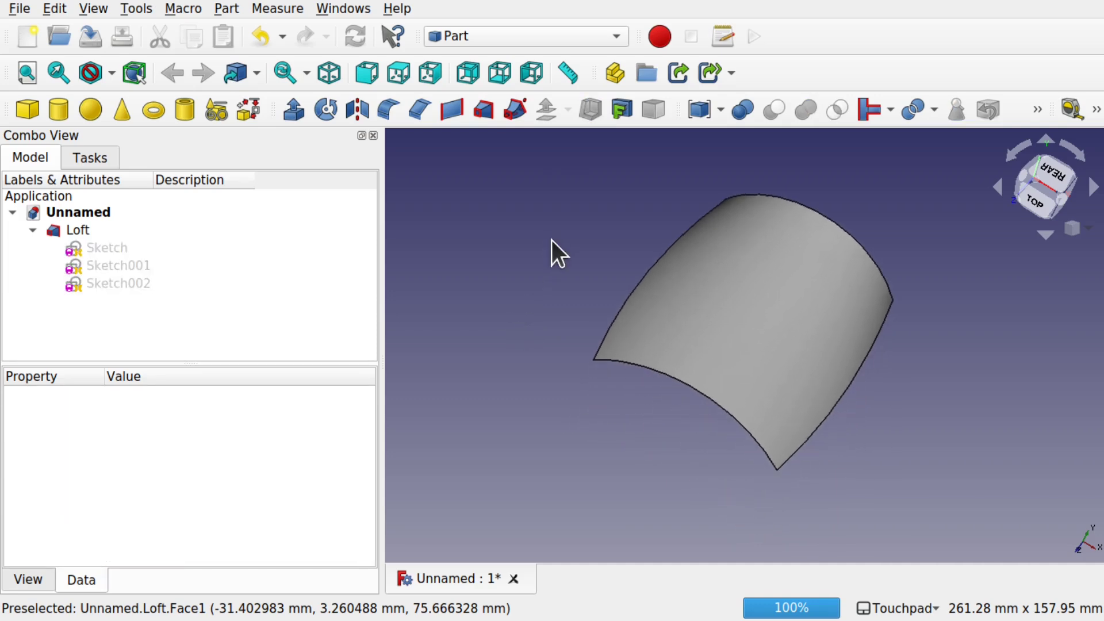
left_click_drag(783, 291, 806, 351, "alt")
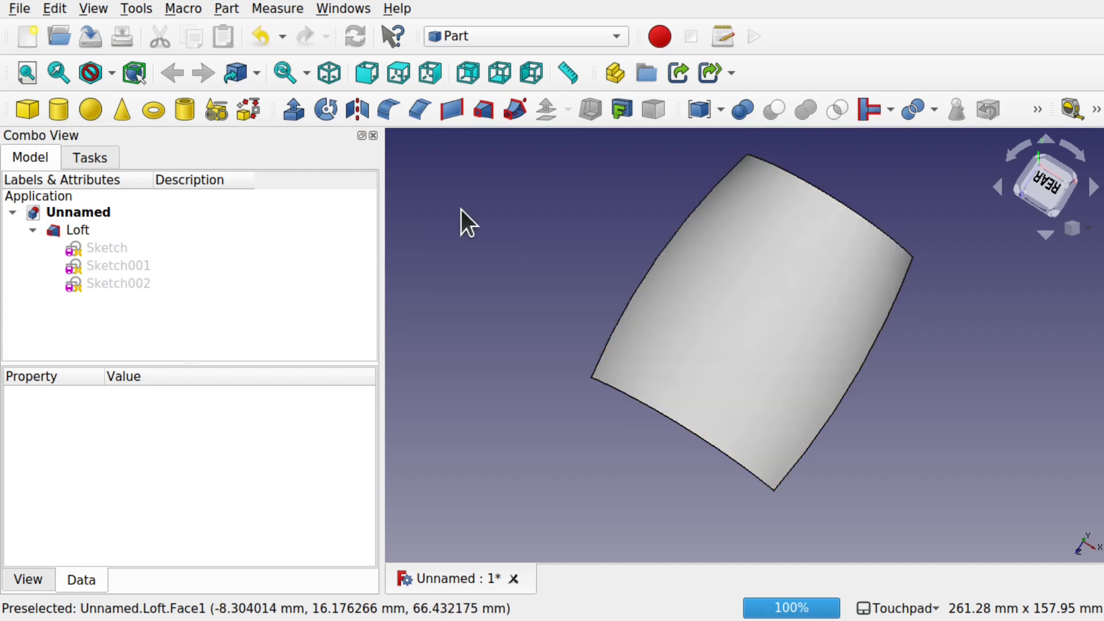
Step: Unwrap the Loft's curved face into a flat Shape with Mesh Design's Unwrap Face
left_click(474, 32)
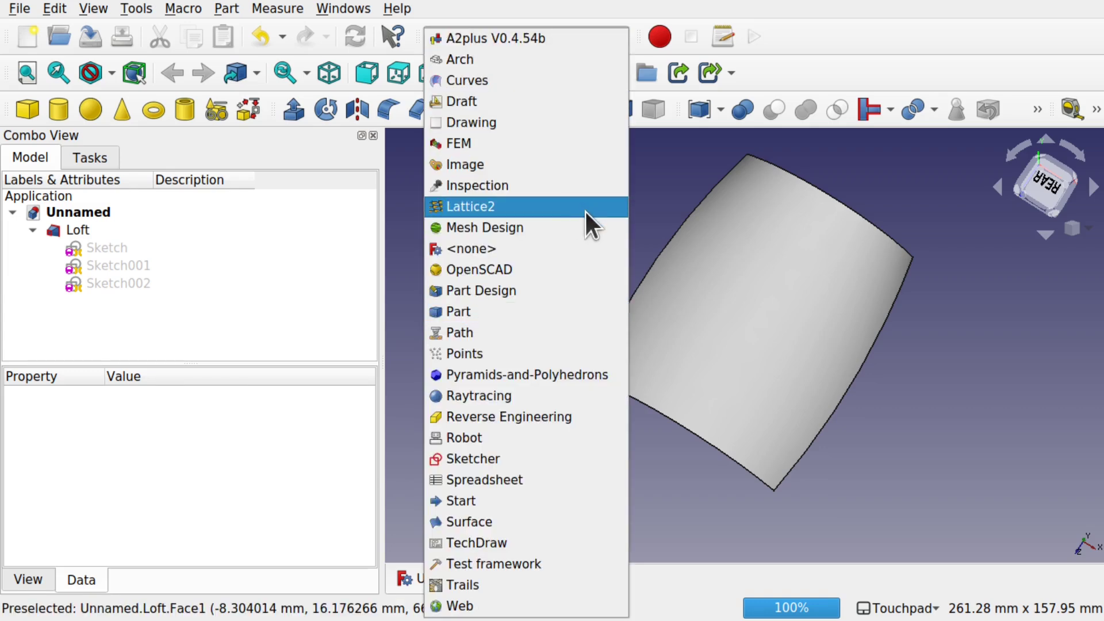
left_click(512, 234)
mouse_move(512, 236)
left_mouse_down()
mouse_move(552, 254)
mouse_move(528, 230)
left_mouse_up()
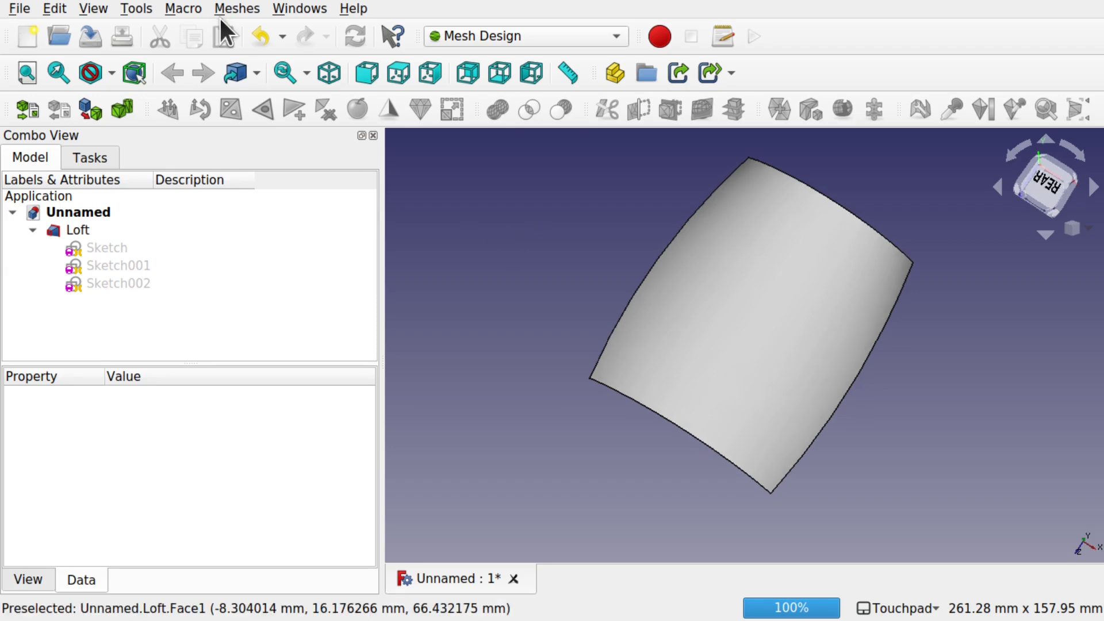
left_click(237, 8)
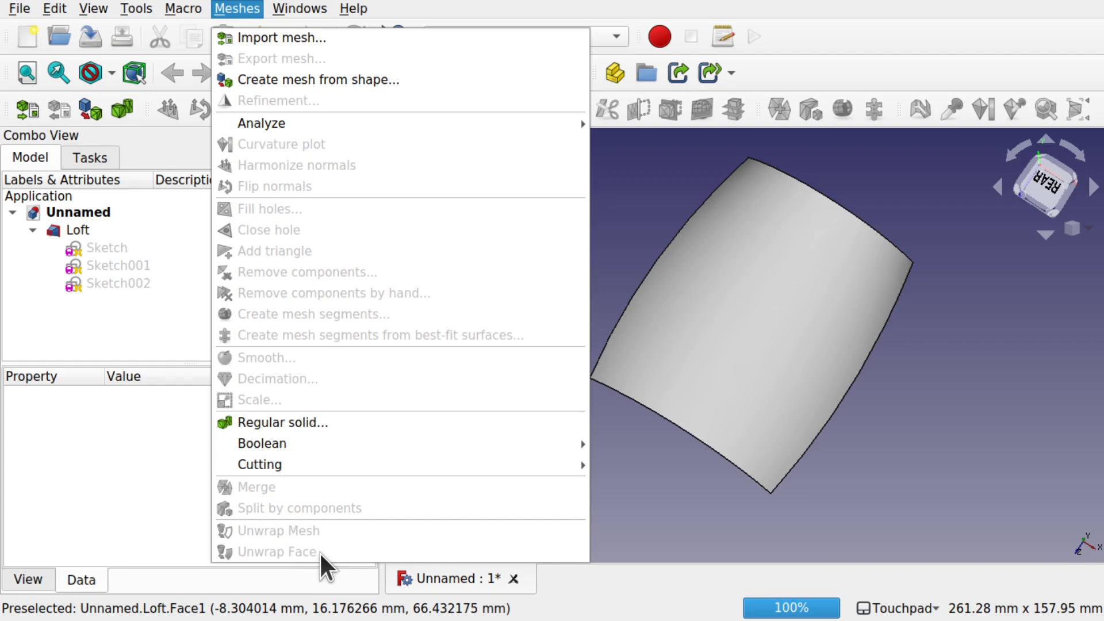
left_click(620, 521)
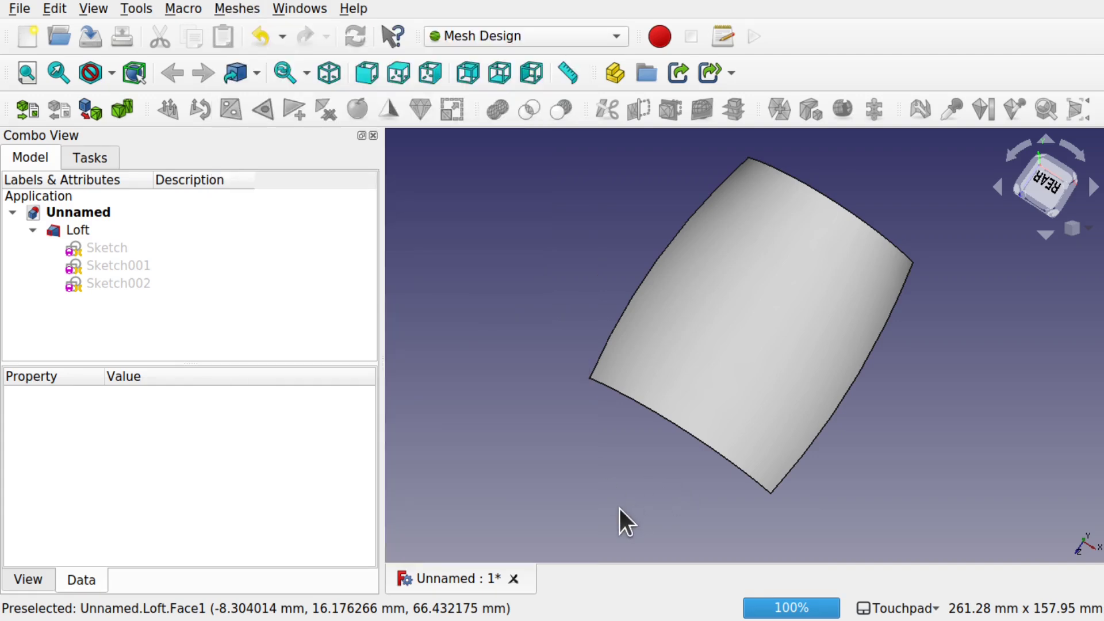
left_click(731, 338)
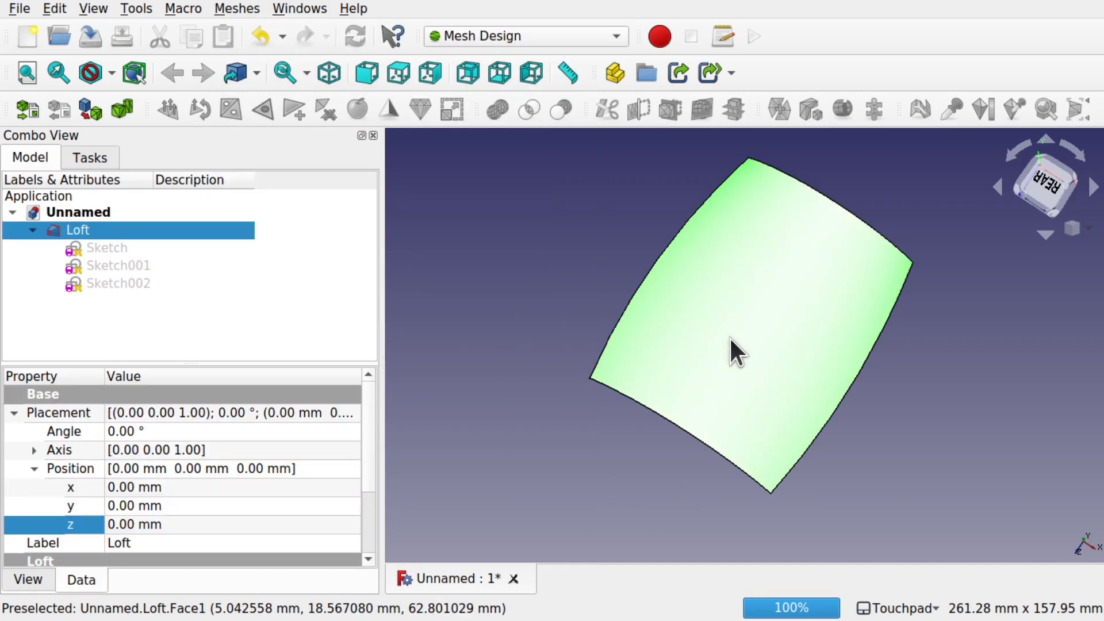
left_click(236, 9)
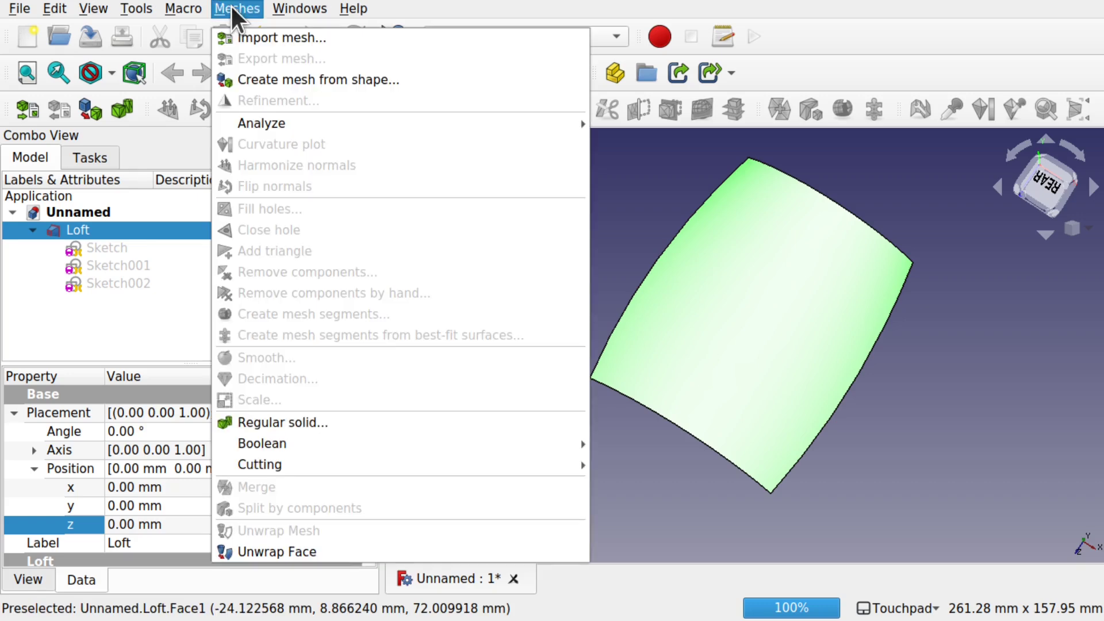
left_click(340, 544)
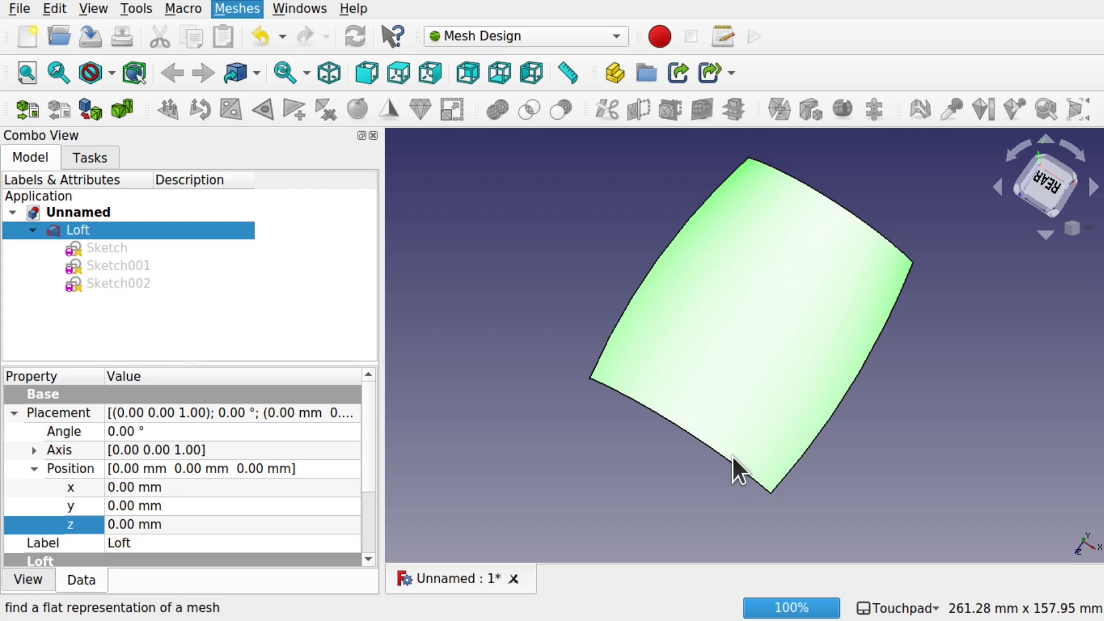
left_click_drag(764, 439, 685, 505, "alt")
mouse_move(801, 345)
left_mouse_down("alt")
mouse_move(907, 377)
mouse_move(934, 372)
mouse_move(826, 399)
mouse_move(801, 350)
left_mouse_up("alt")
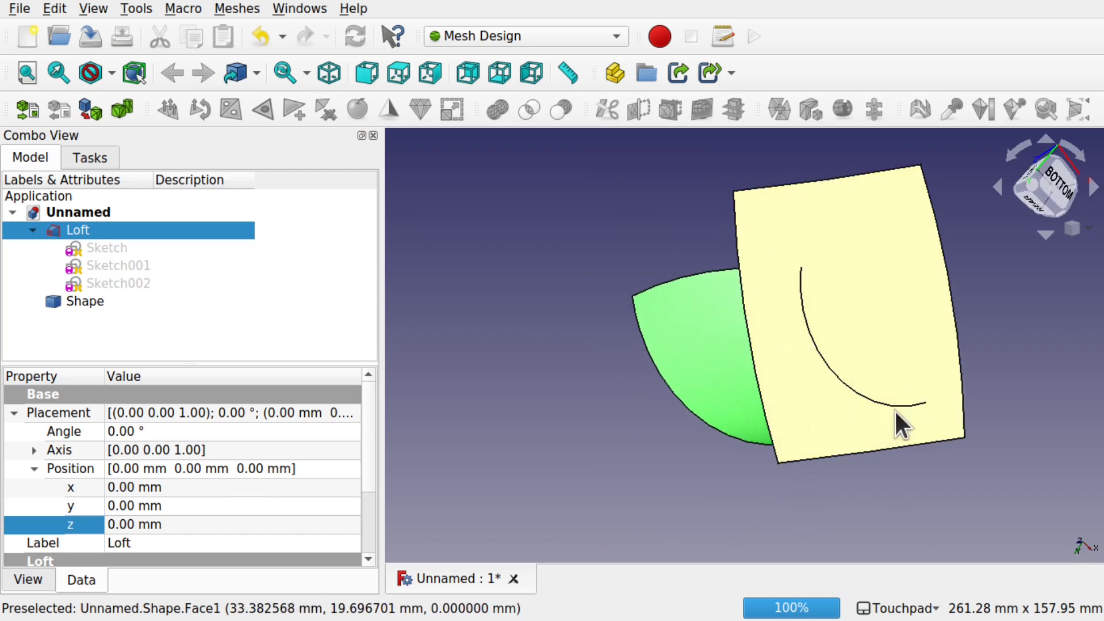
left_click_drag(896, 411, 856, 394, "alt")
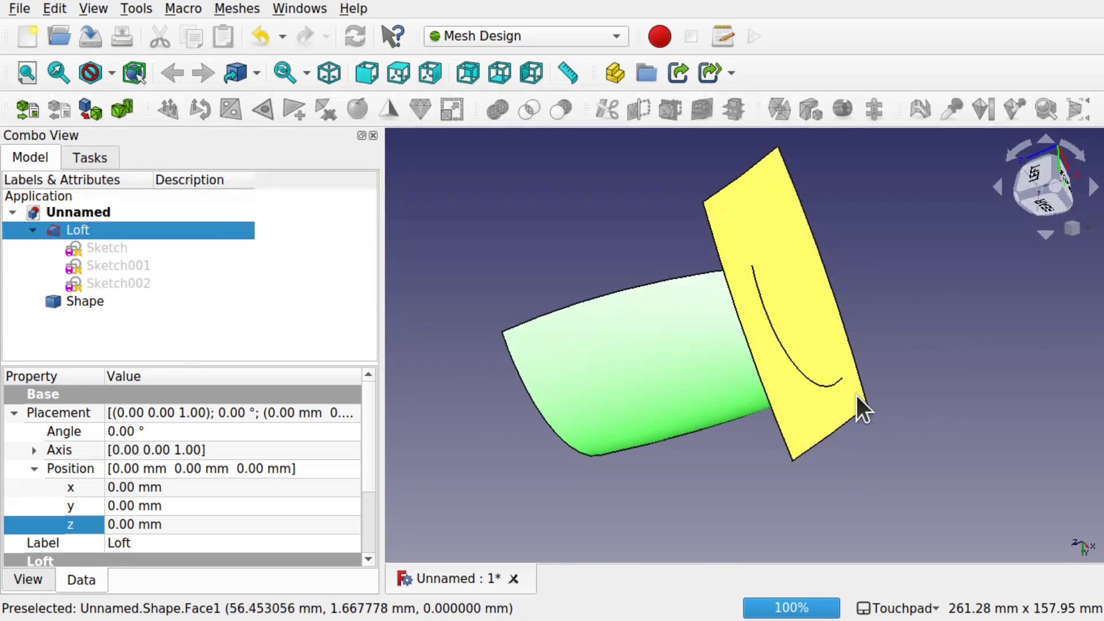
left_click_drag(760, 370, 399, 230, "alt")
Step: Hide the Loft and view the flat unwrapped Shape face-on
key("space")
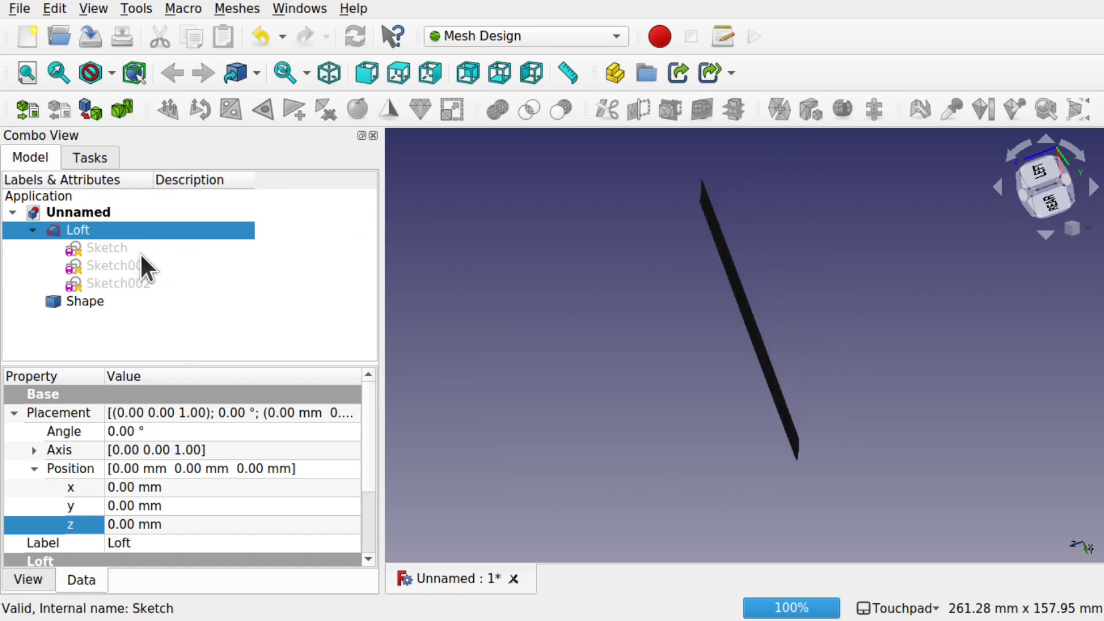
left_click_drag(889, 330, 630, 331, "alt")
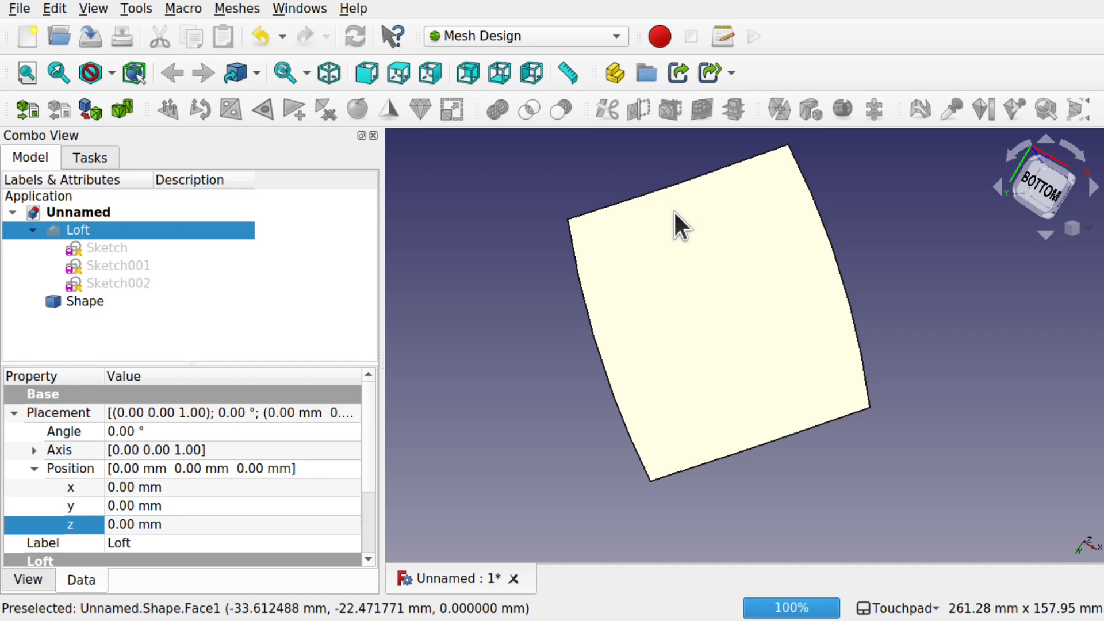
Step: Switch to the Part workbench and hide the flat unwrapped Shape
left_click(499, 230)
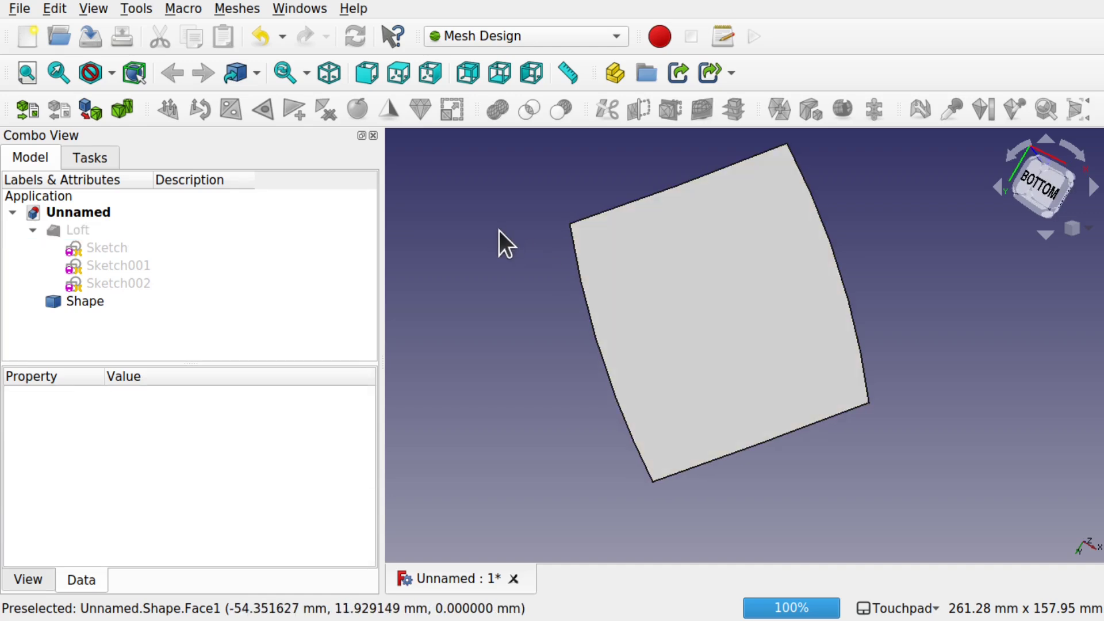
left_click(505, 37)
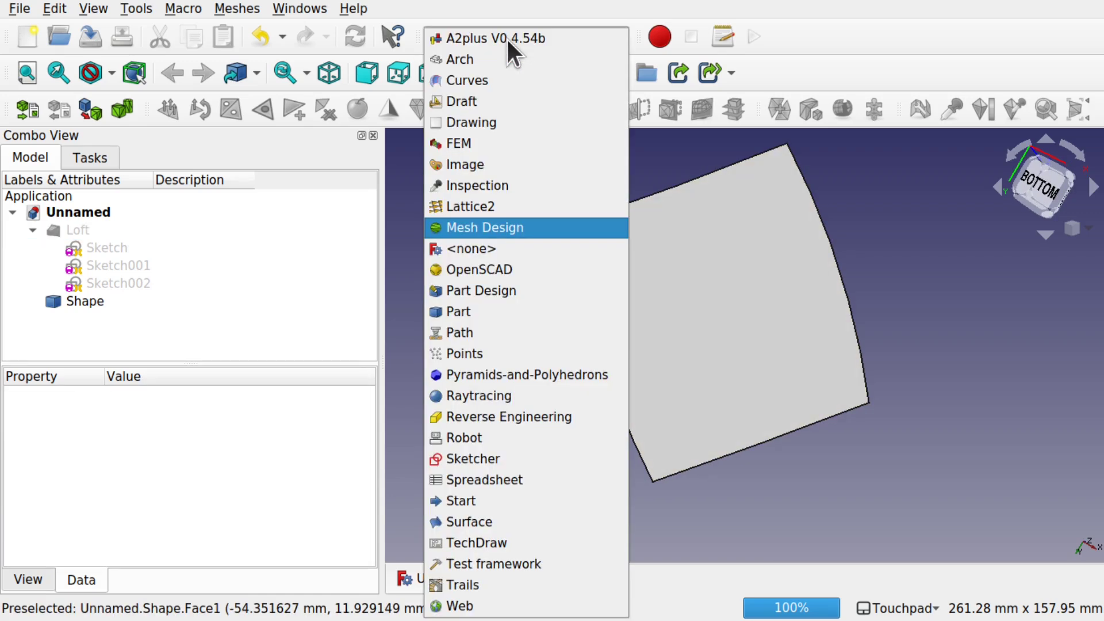
left_click(449, 305)
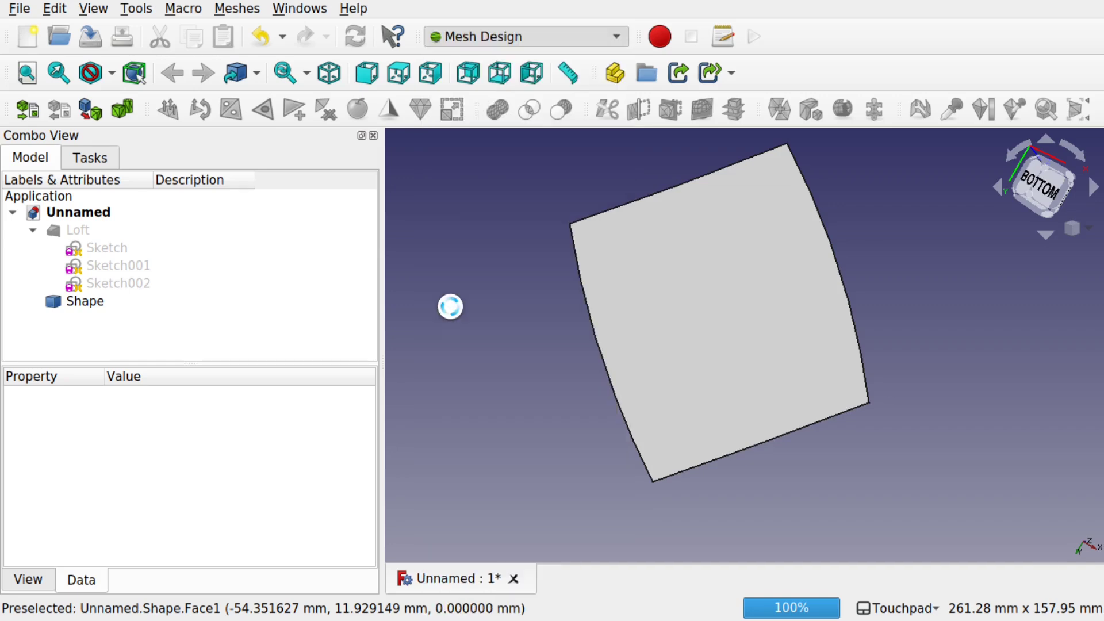
left_click(85, 300)
left_click(71, 230, "shift")
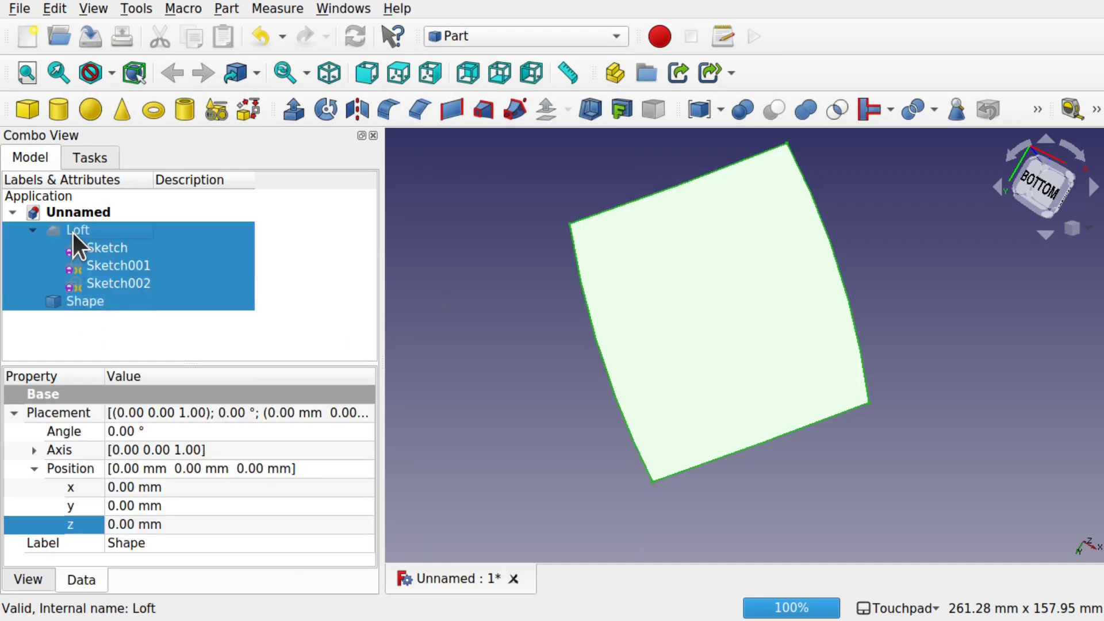
key("space")
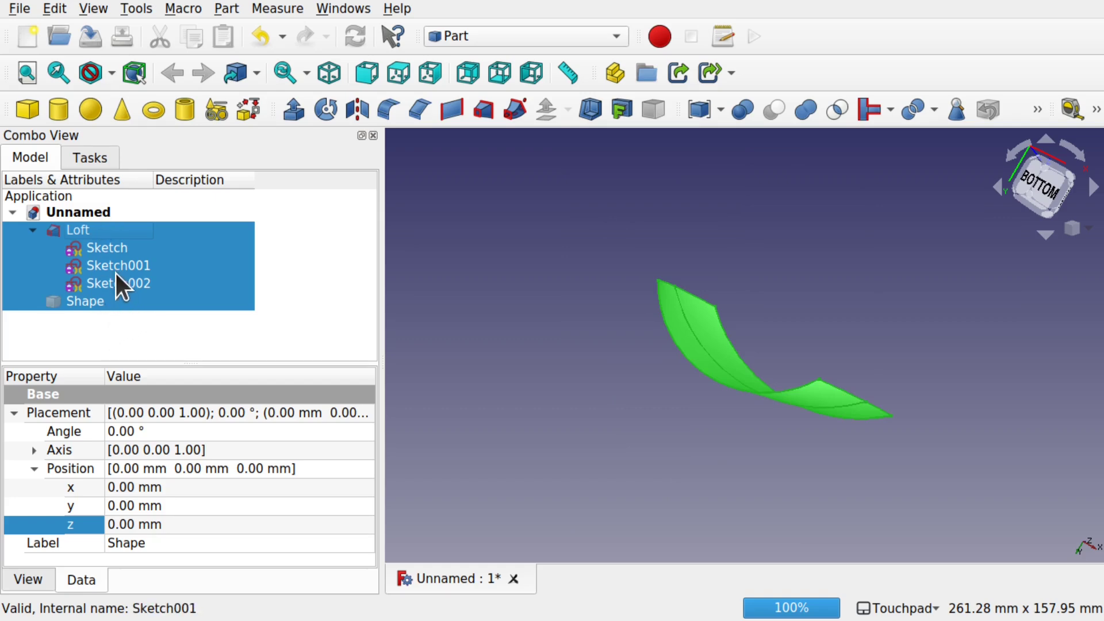
key("space")
left_click(139, 320)
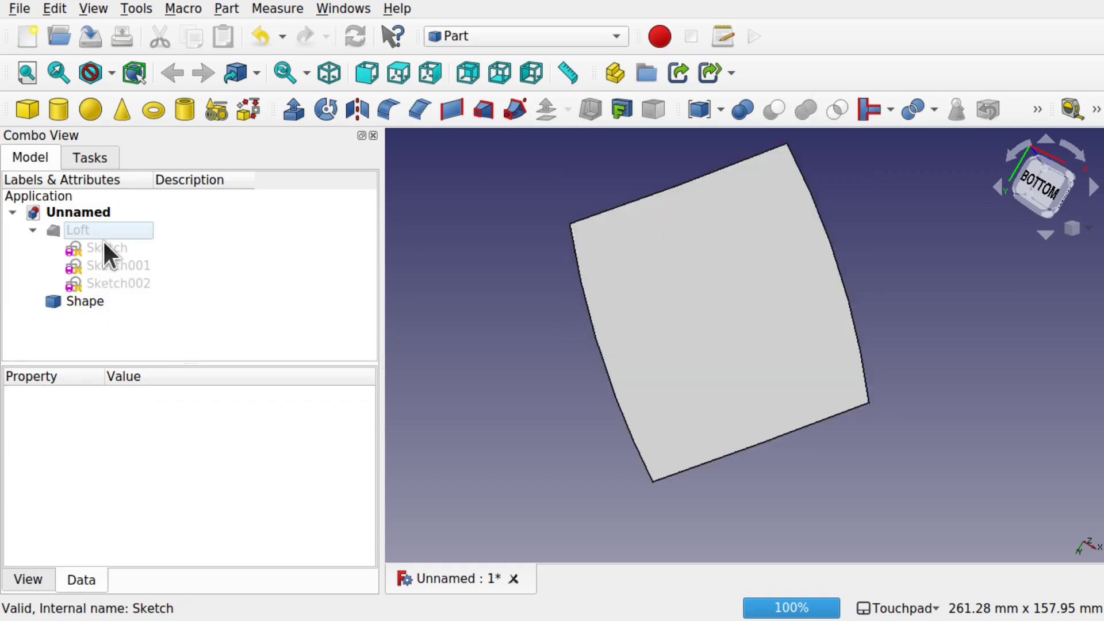
left_click(98, 303)
key("space")
left_click_drag(762, 368, 769, 359)
left_click(676, 345)
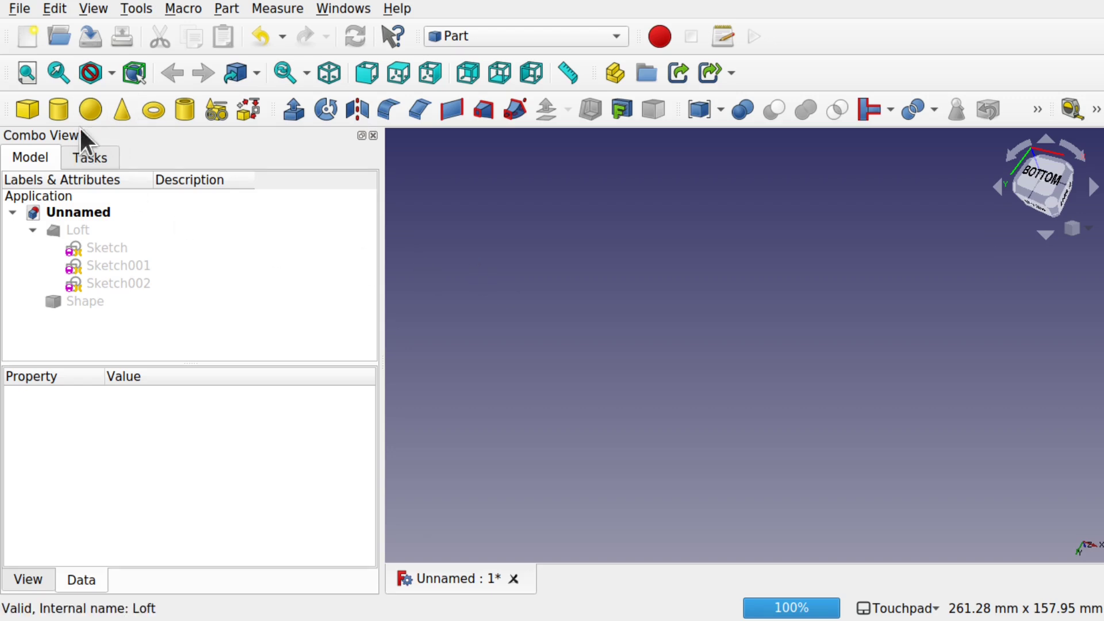
Step: Add a Cone solid to the document
left_click(121, 108)
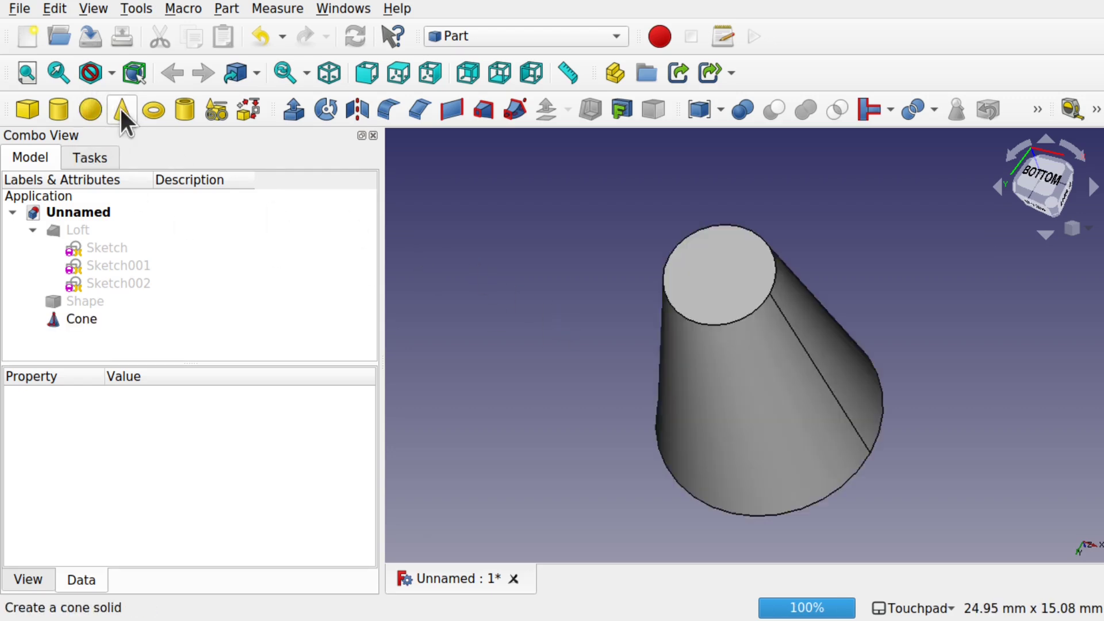
left_click_drag(771, 407, 764, 256)
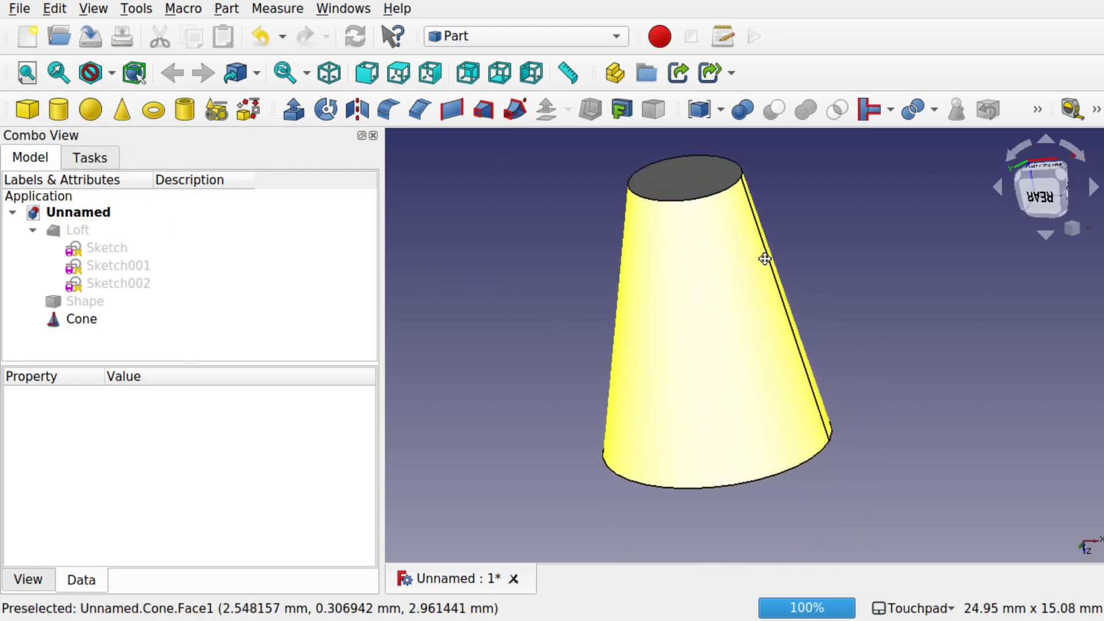
left_click(77, 321)
left_click(443, 351)
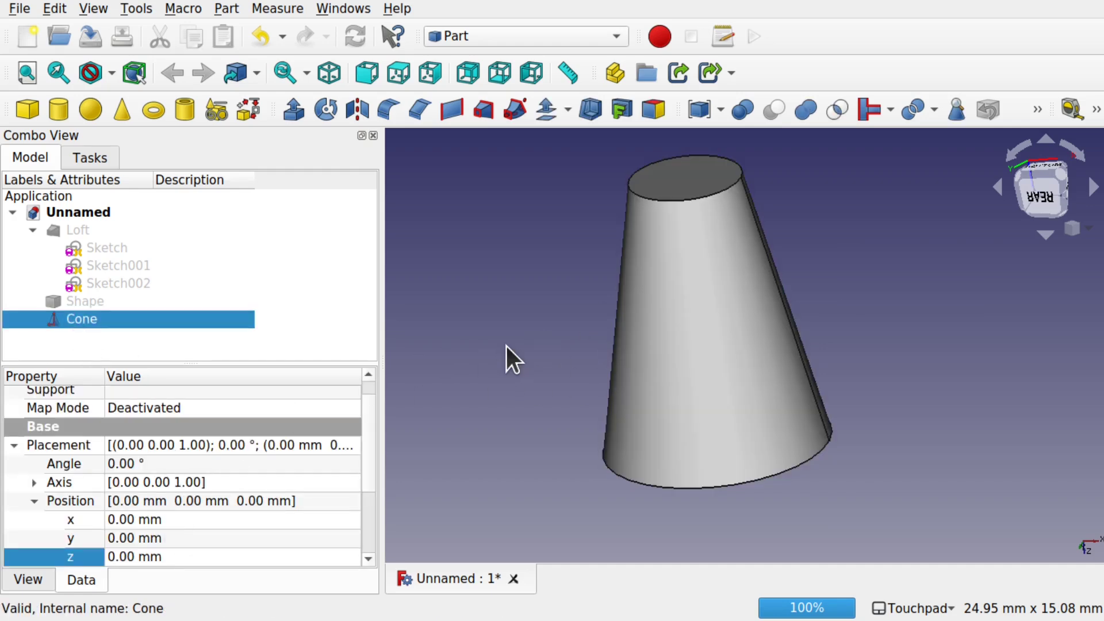
Step: Unwrap the cone's side face into a flat sector, Shape001, in Mesh Design
left_click(567, 35)
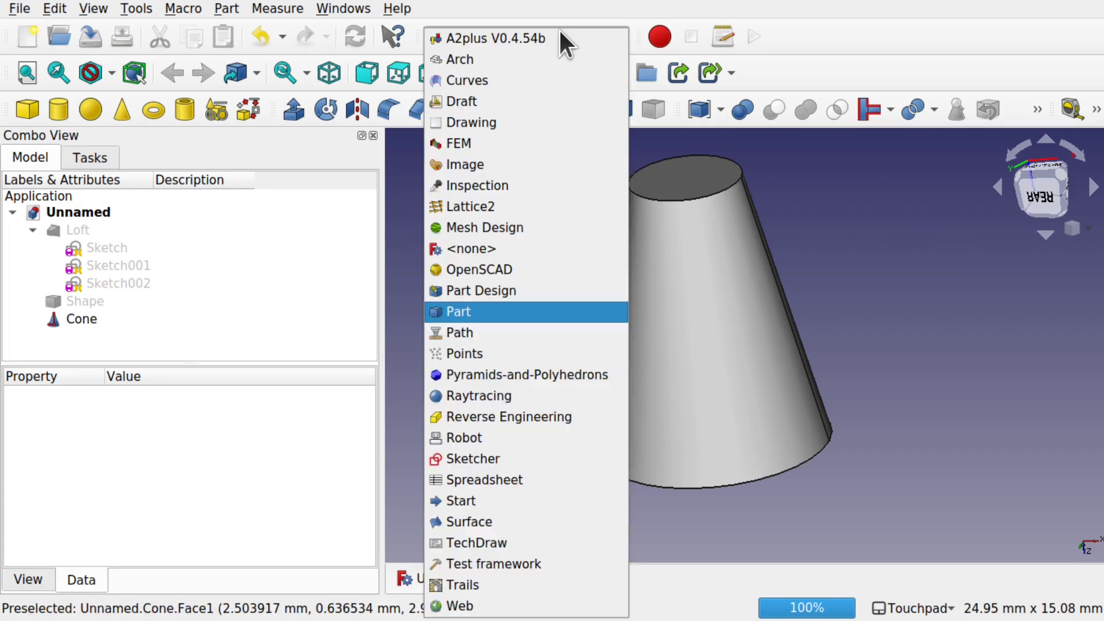
left_click(508, 228)
left_click(699, 341)
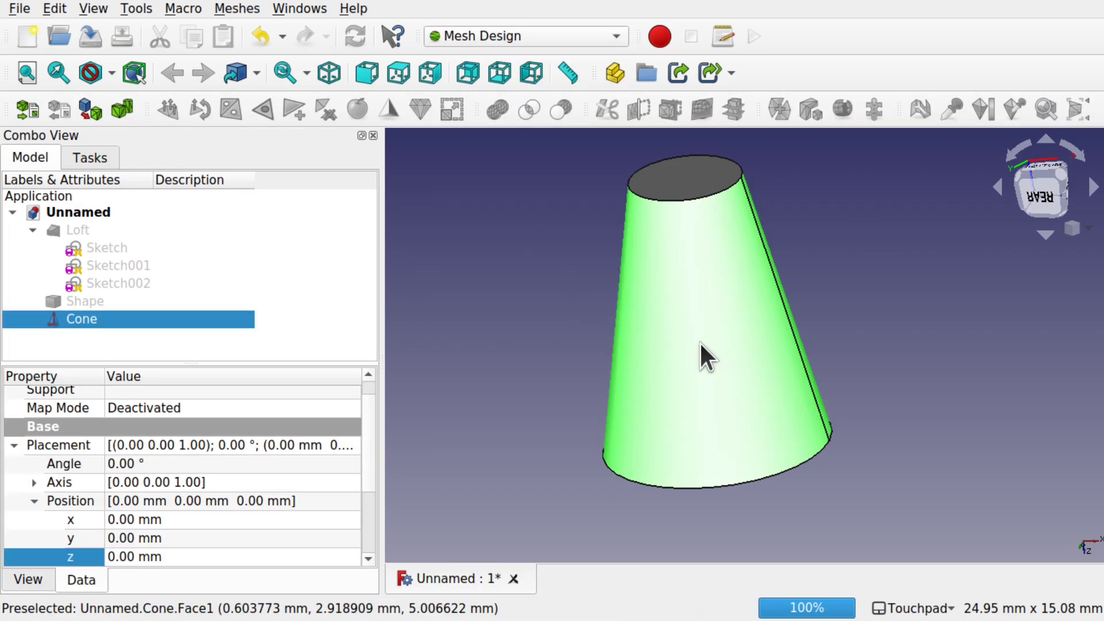
left_click_drag(727, 330, 730, 364, "alt")
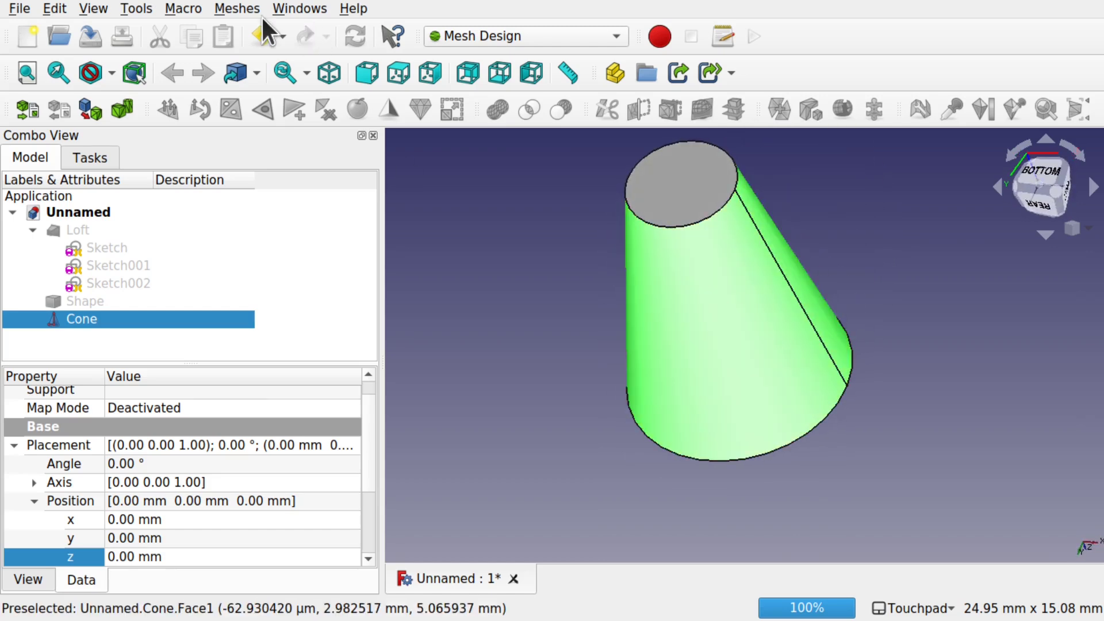
left_click(236, 8)
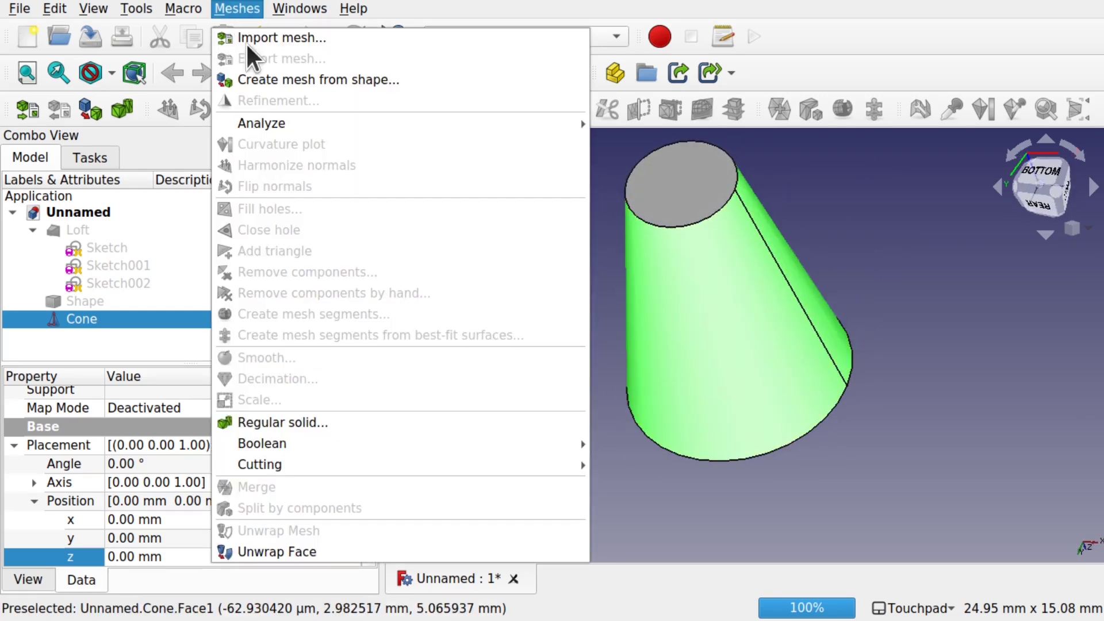
left_click(320, 551)
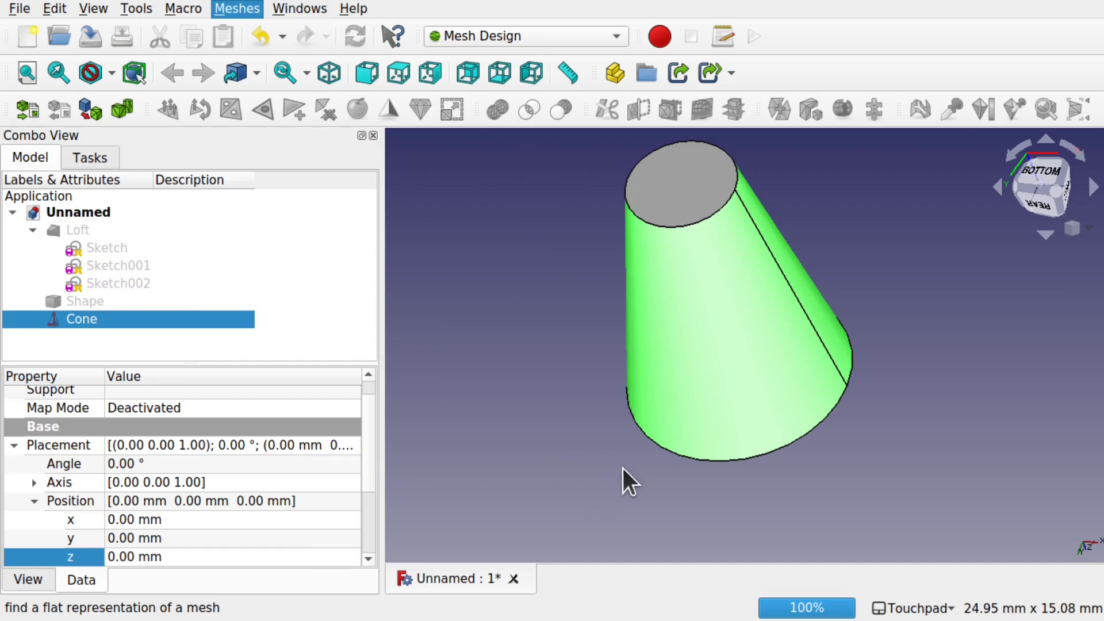
left_click_drag(623, 468, 633, 407, "alt")
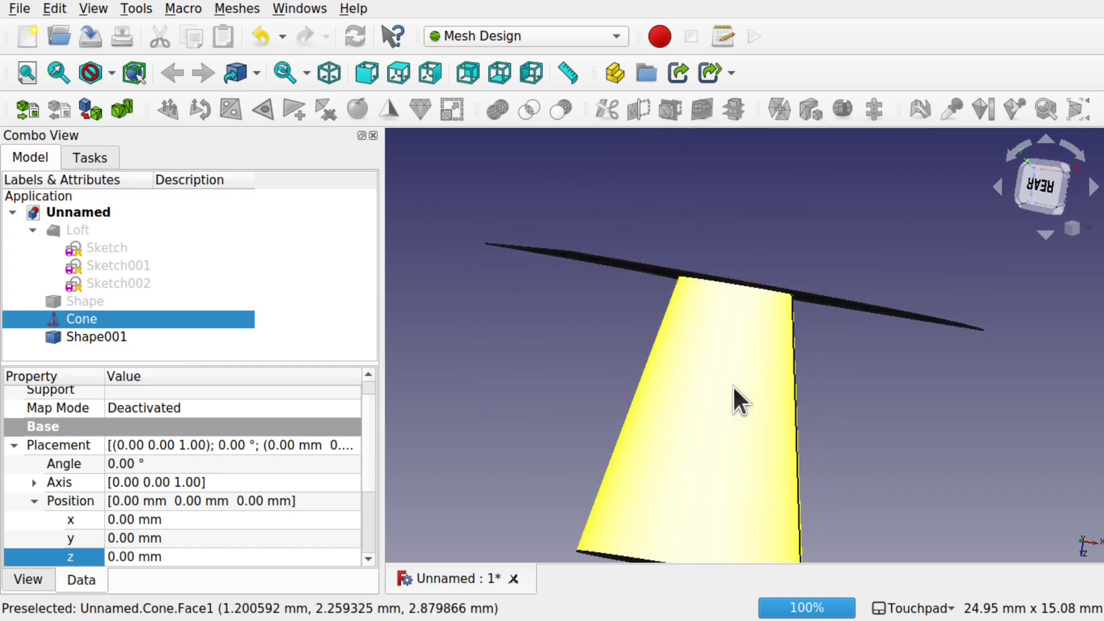
left_click_drag(697, 490, 696, 523, "alt")
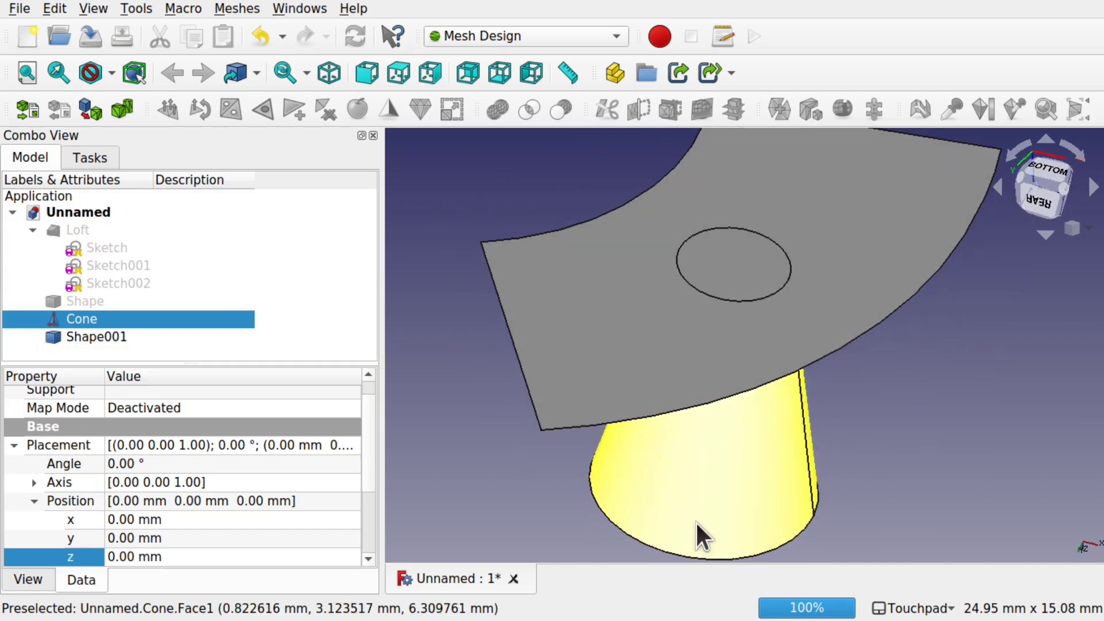
Step: Hide the Cone and bring the flat sector into view
left_click(734, 462)
key("space")
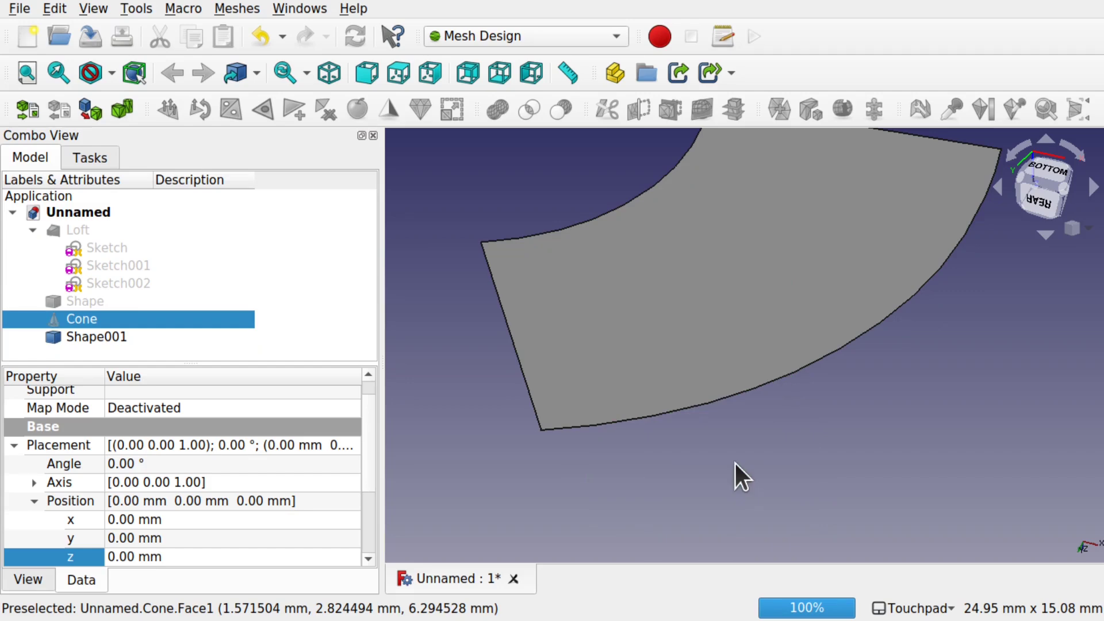
left_click_drag(735, 464, 788, 441, "alt")
scroll(788, 441, "down", 5)
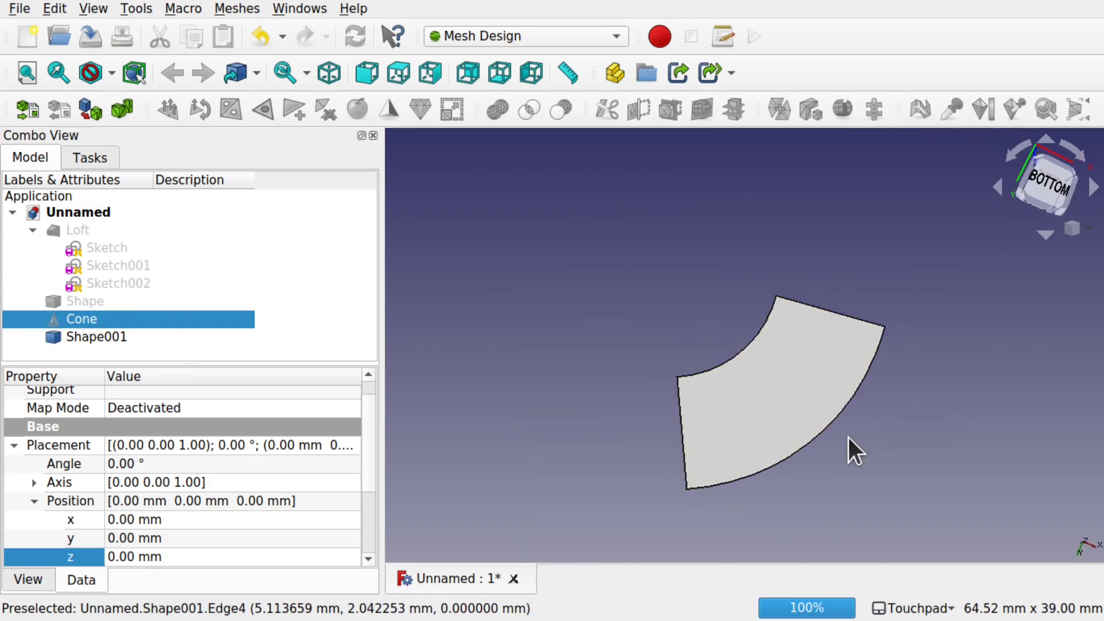
left_click_drag(848, 437, 798, 434, "shift")
left_click(519, 36)
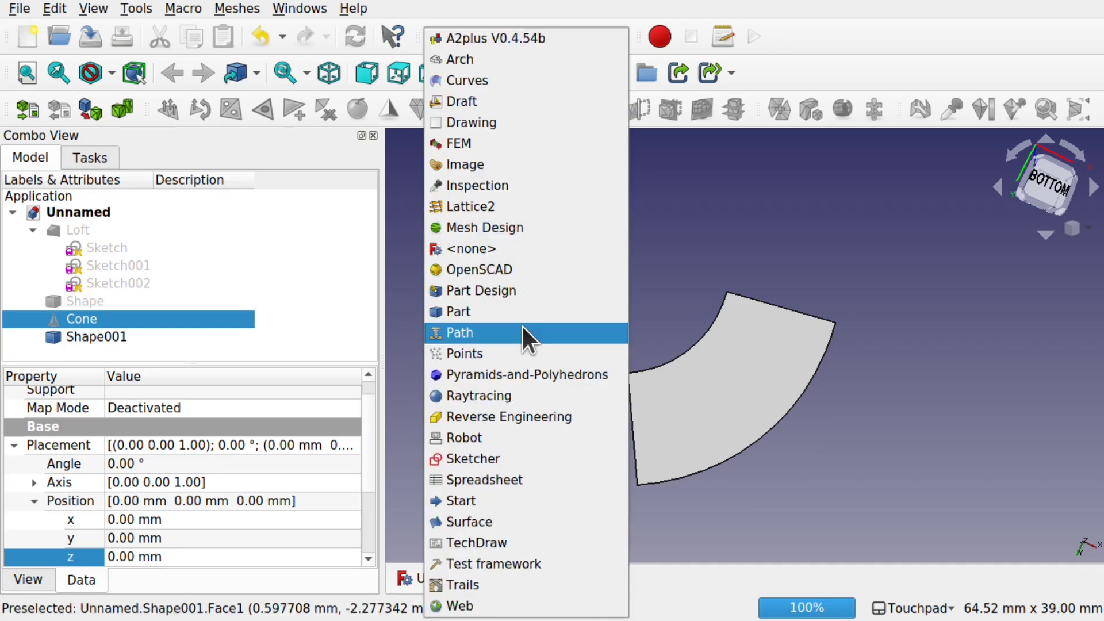
Step: Break the flat Shape001 down into a Wire outline in the Draft workbench
left_click(478, 101)
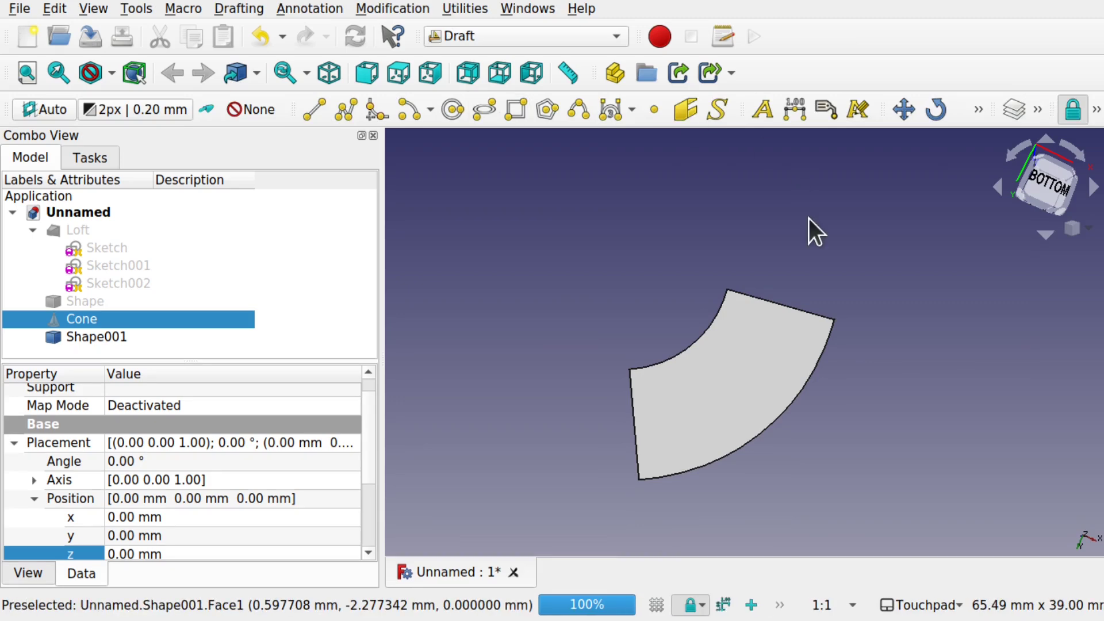
left_click(727, 371)
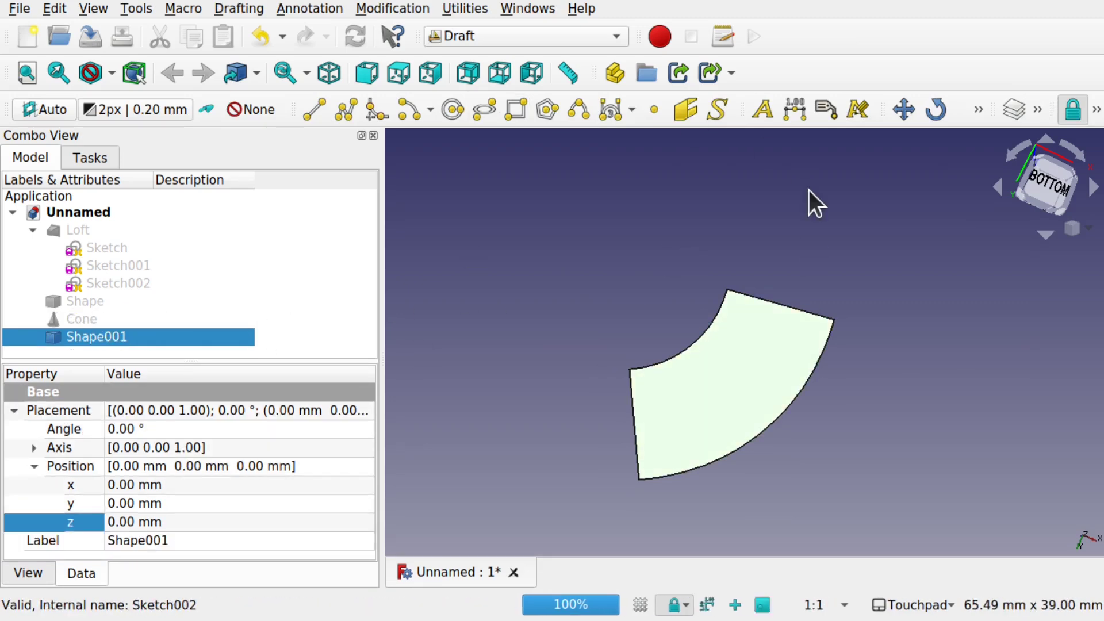
left_click(380, 7)
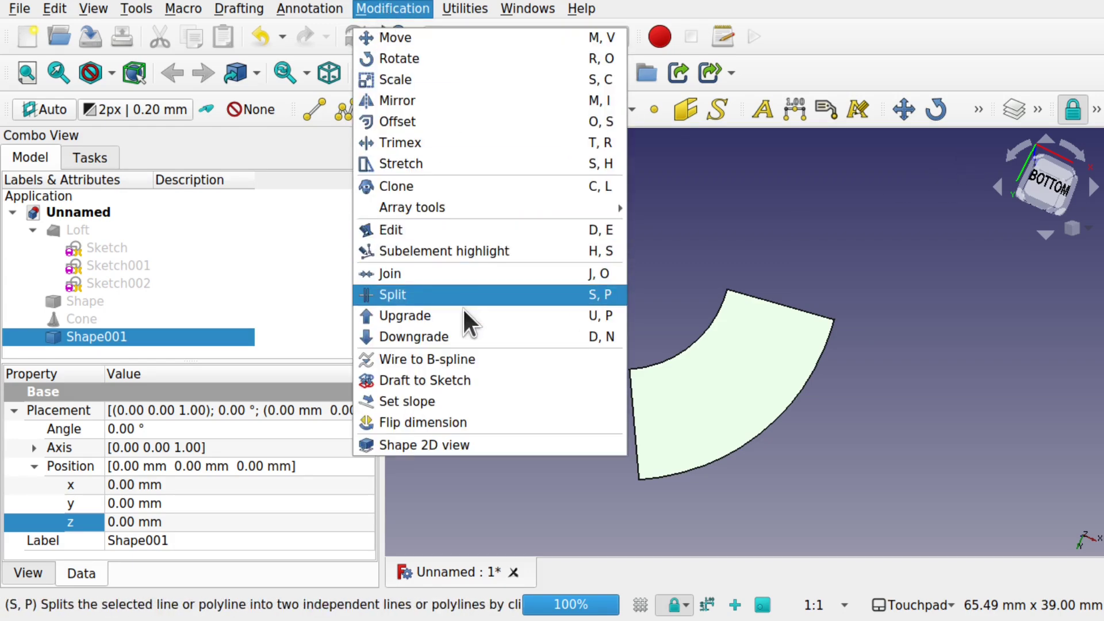
left_click(478, 337)
left_click_drag(729, 429, 762, 384, "alt")
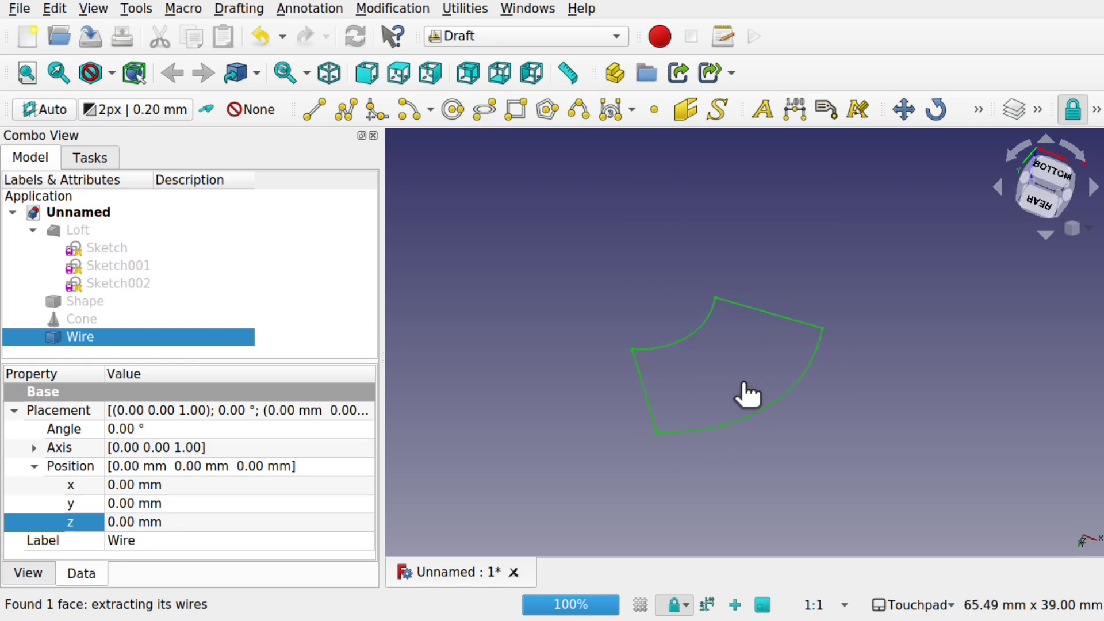
left_click(742, 386)
scroll(738, 358, "up", 3)
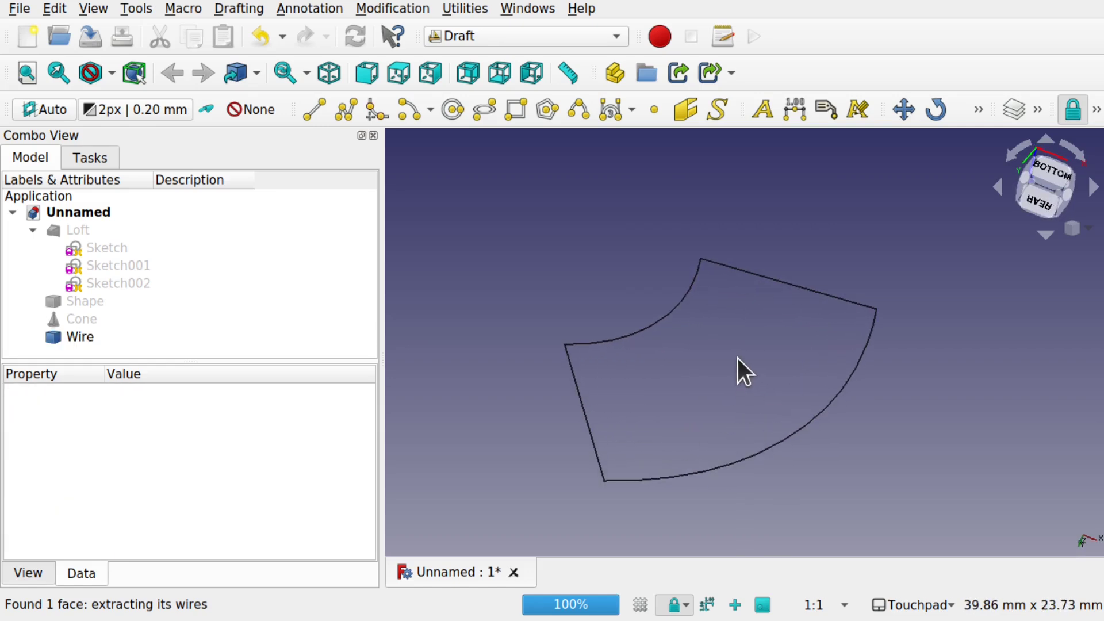
Step: Convert the Wire into Sketch003 with Draft to Sketch and hide the Wire
left_click(76, 337)
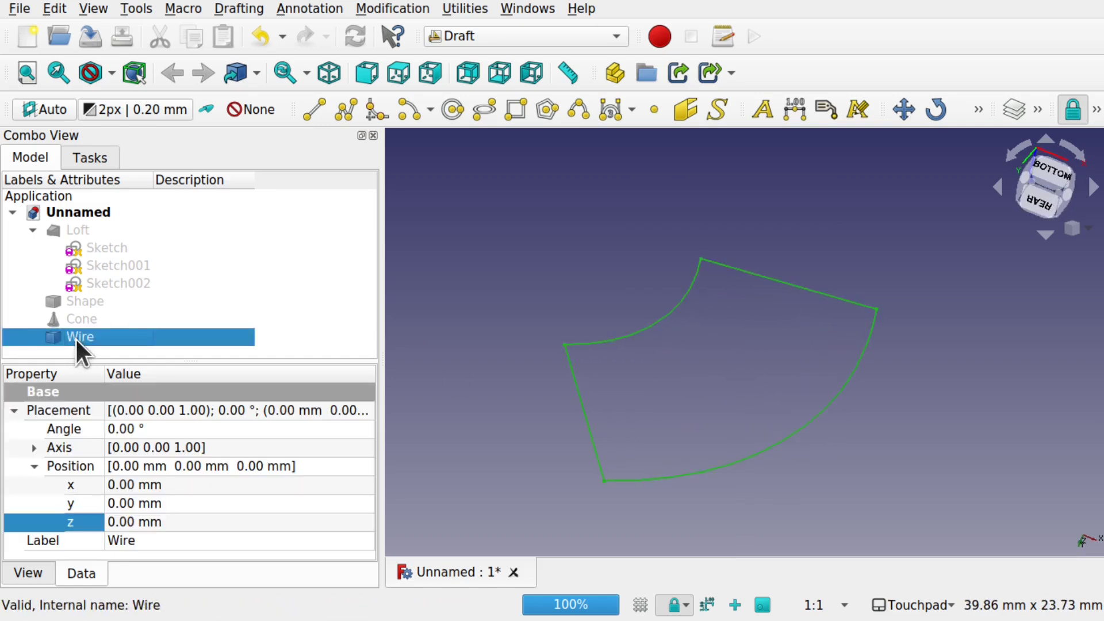
left_click(396, 6)
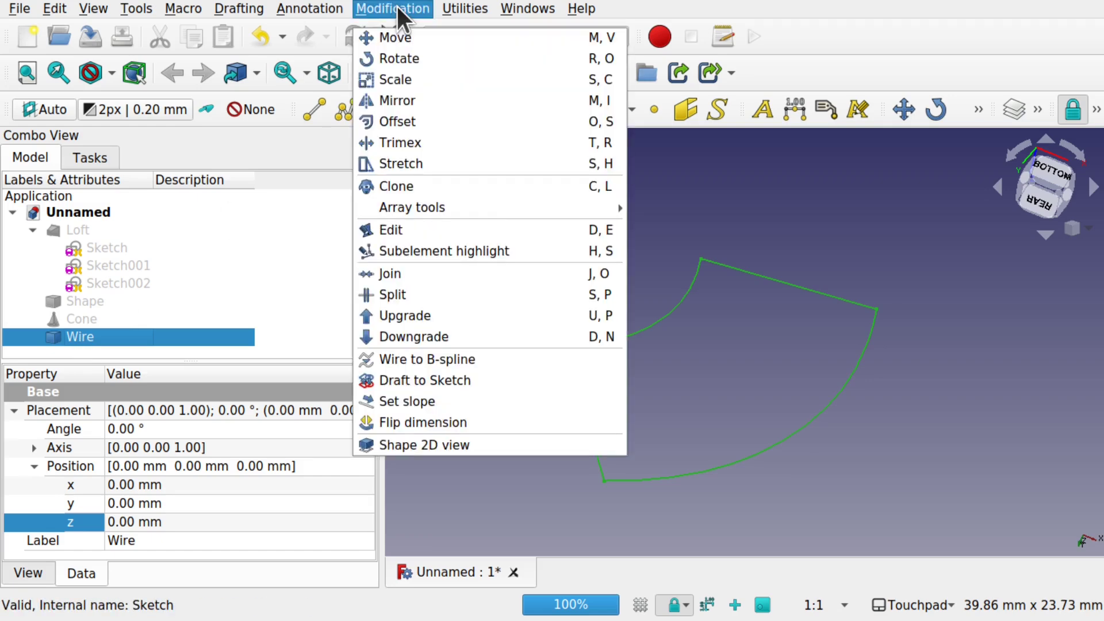
left_click(512, 384)
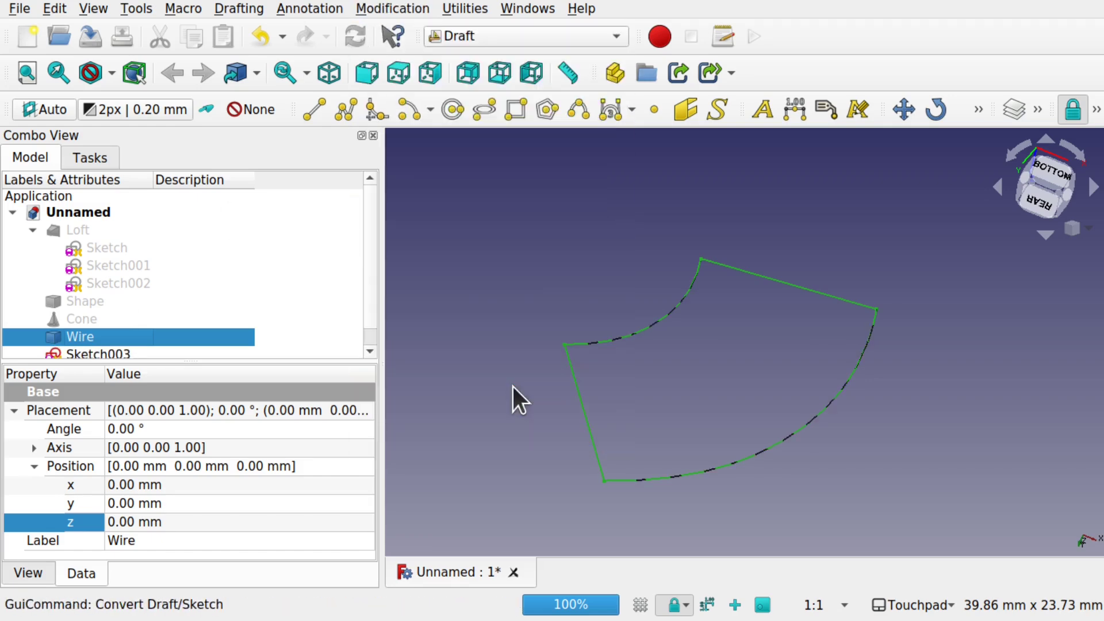
key("space")
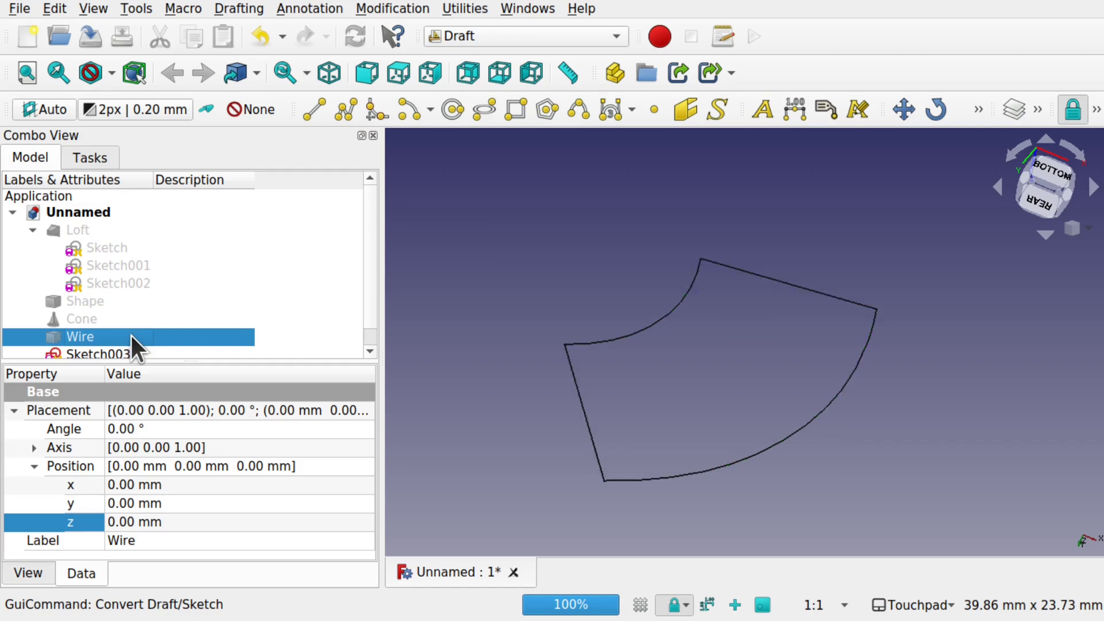
middle_click_drag(689, 388, 436, 329)
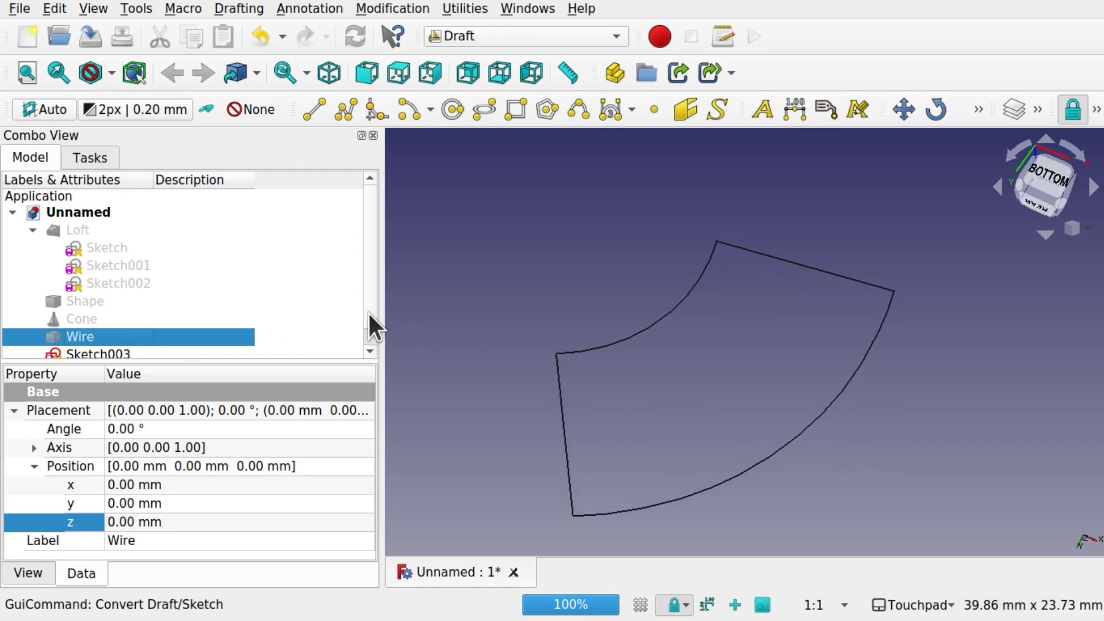
left_click(370, 350)
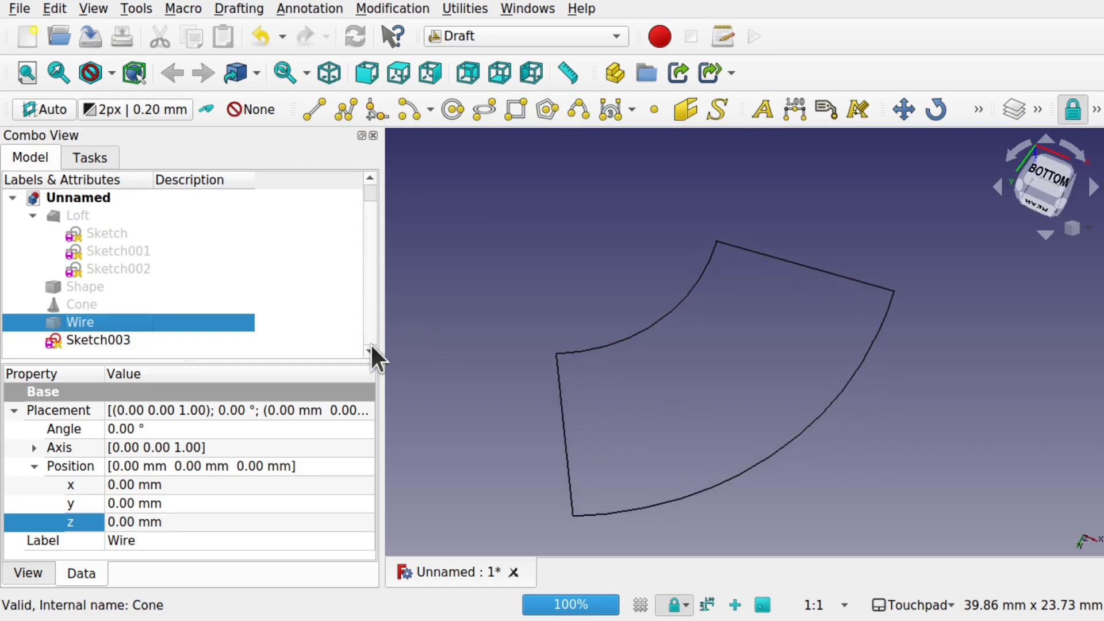
Step: Draw three circles in Sketch003's outline, at top, lower left and right, then close it
double_click(112, 338)
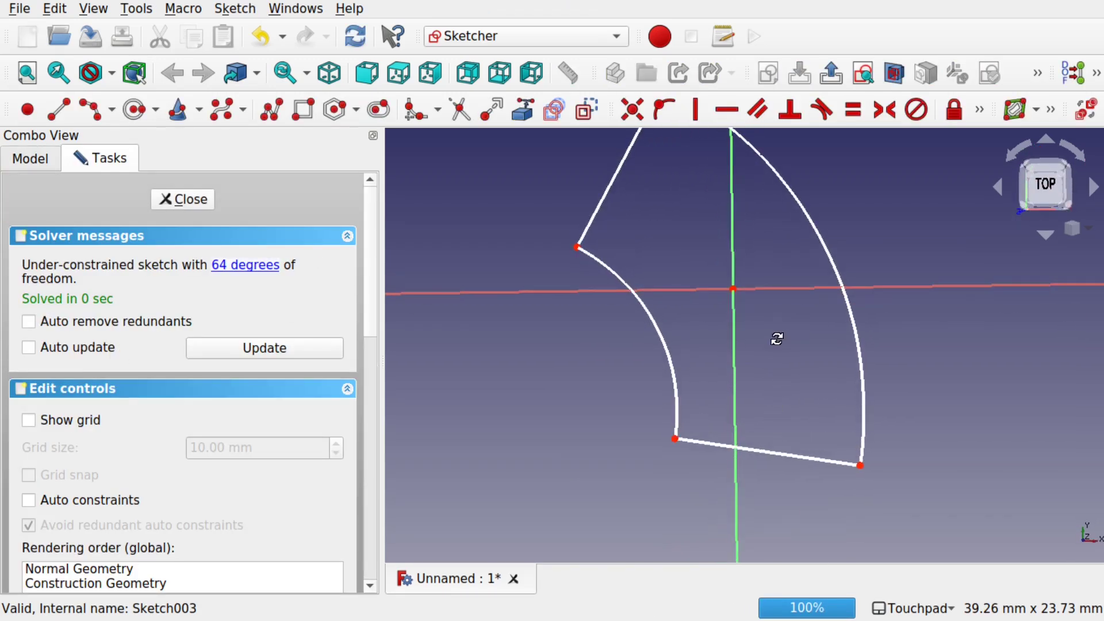
mouse_move(777, 339)
middle_mouse_down()
mouse_move(715, 463)
mouse_move(779, 390)
mouse_move(831, 251)
mouse_move(734, 392)
mouse_move(722, 429)
mouse_move(786, 357)
mouse_move(749, 377)
middle_mouse_up()
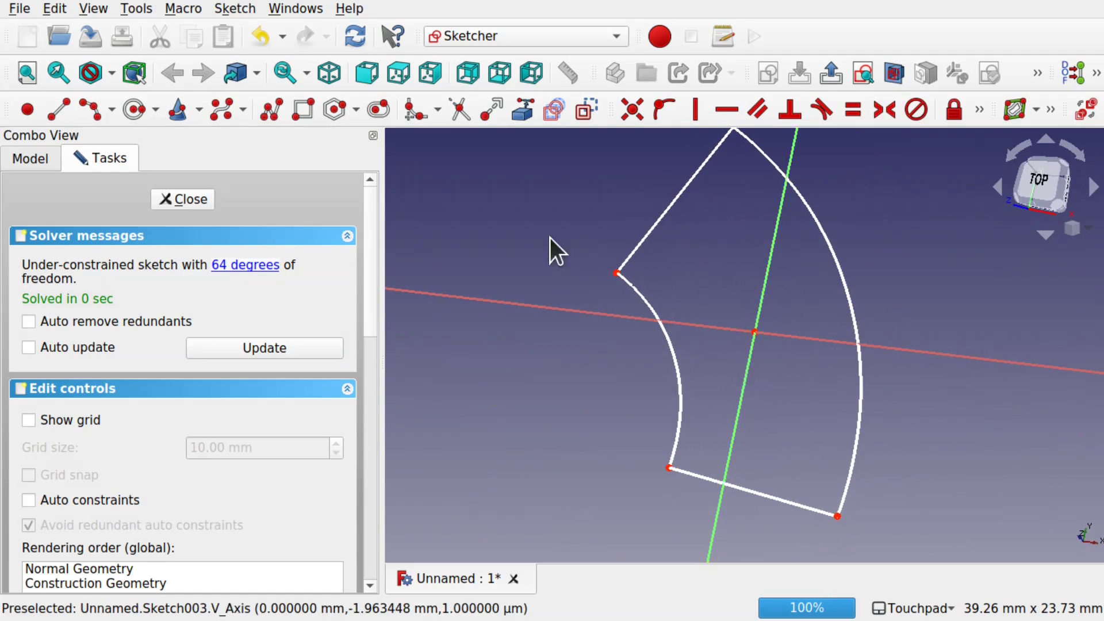
left_click(134, 109)
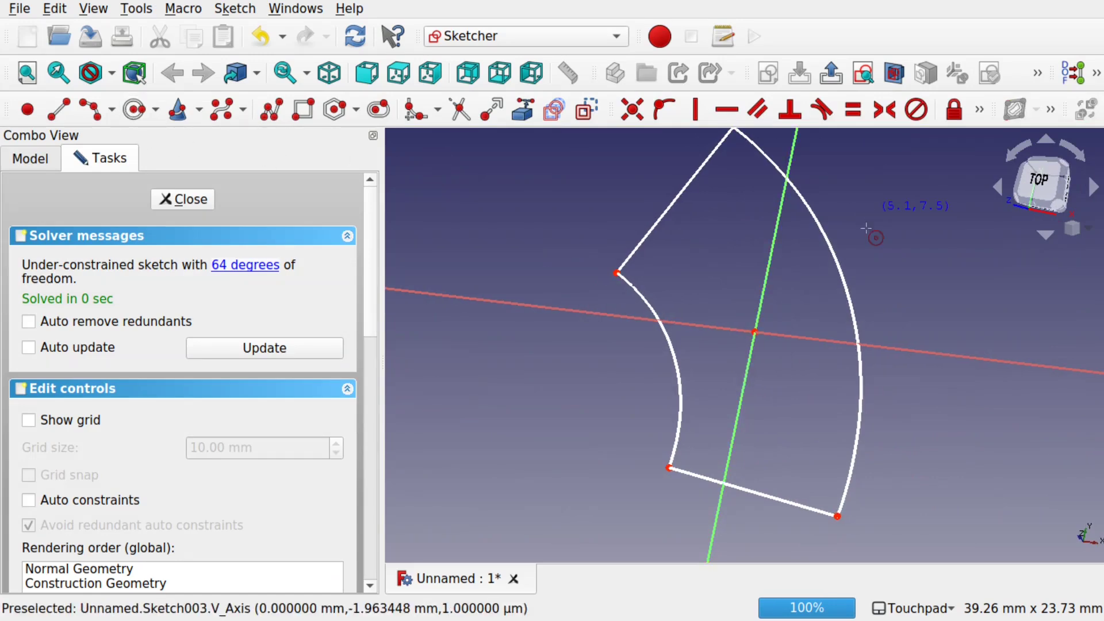
left_click(723, 228)
left_click(742, 241)
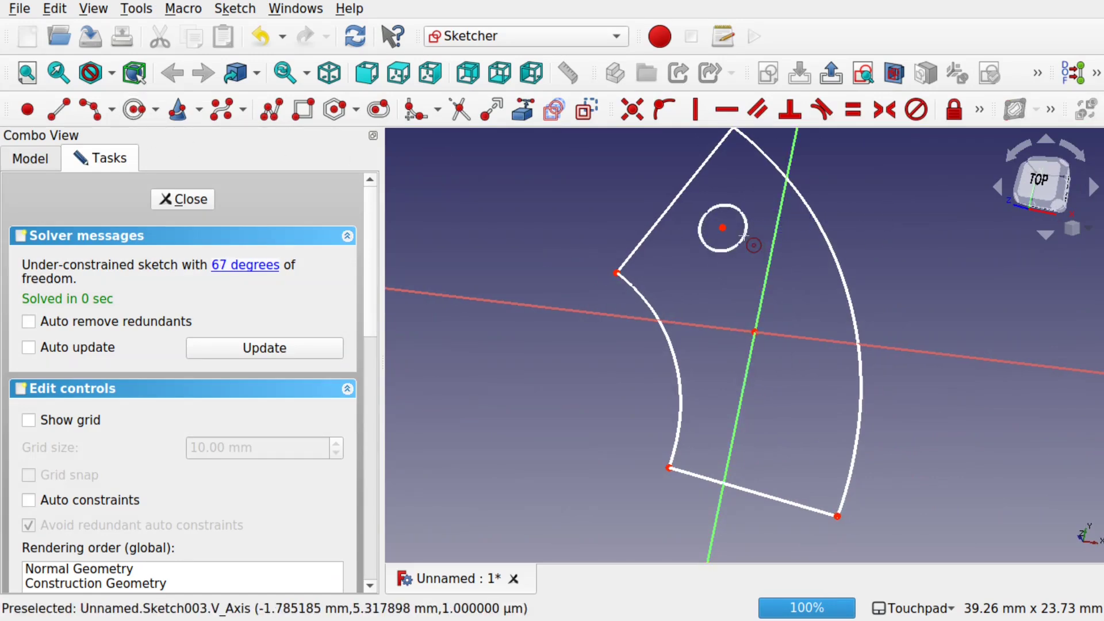
left_click(718, 389)
left_click(739, 399)
left_click(809, 392)
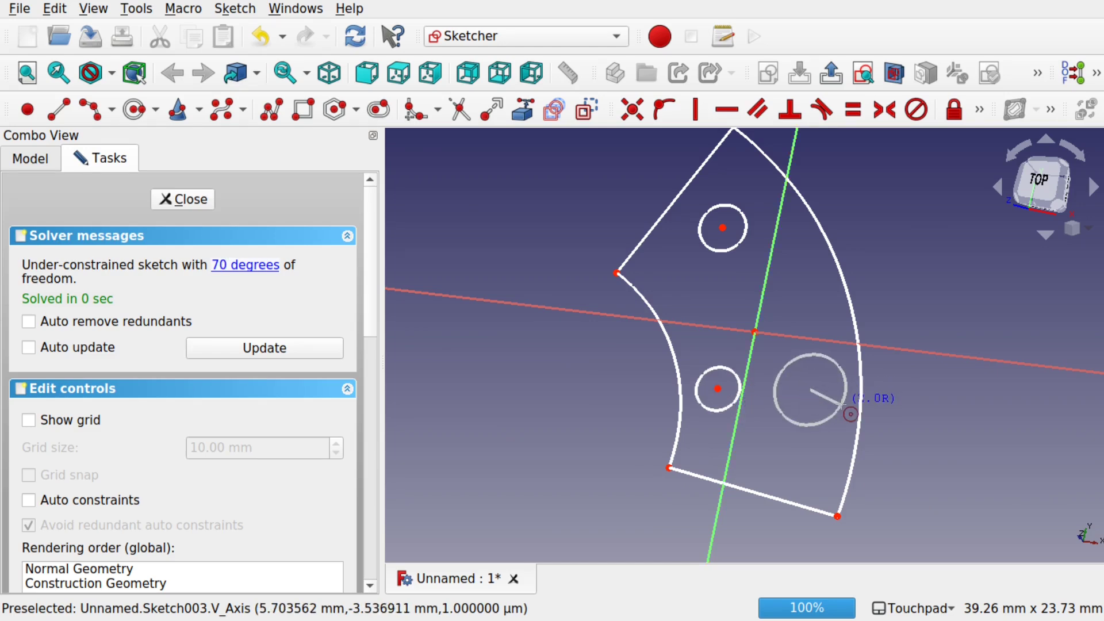
left_click(839, 397)
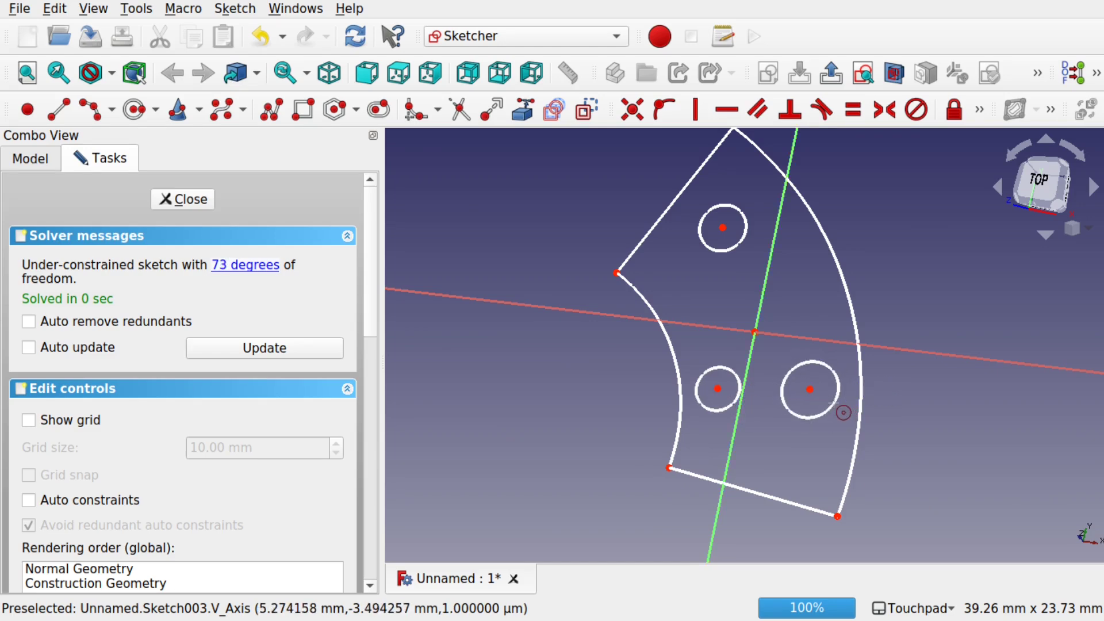
left_click(211, 201)
mouse_move(843, 427)
left_mouse_down()
mouse_move(774, 439)
mouse_move(796, 439)
mouse_move(779, 471)
mouse_move(772, 463)
left_mouse_up()
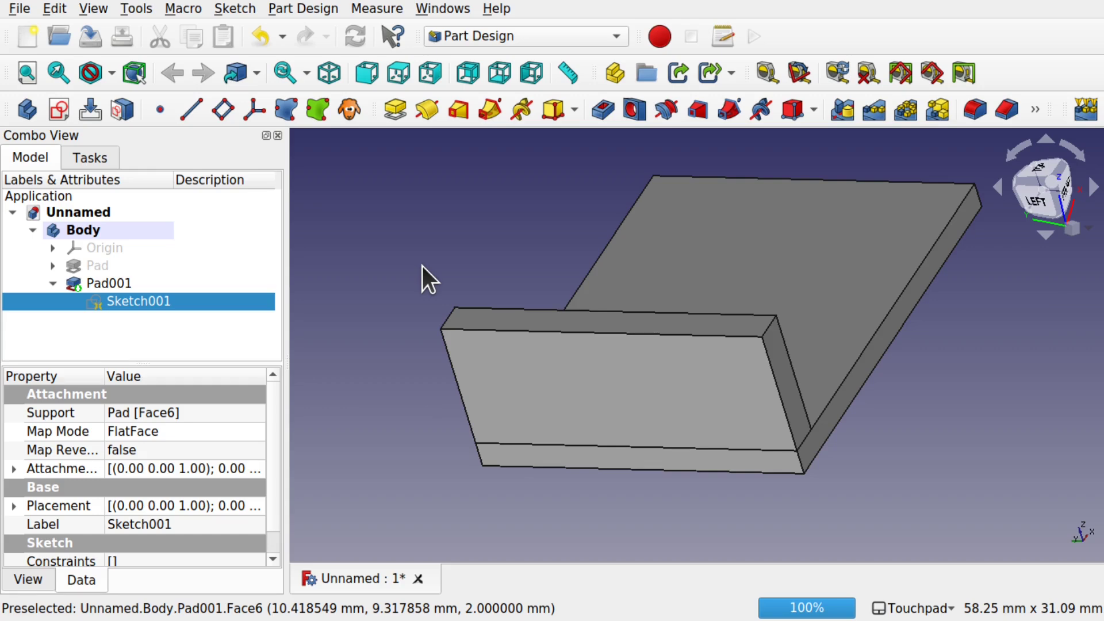
Step: Switch the workbench from Part Design to Draft
left_click(500, 35)
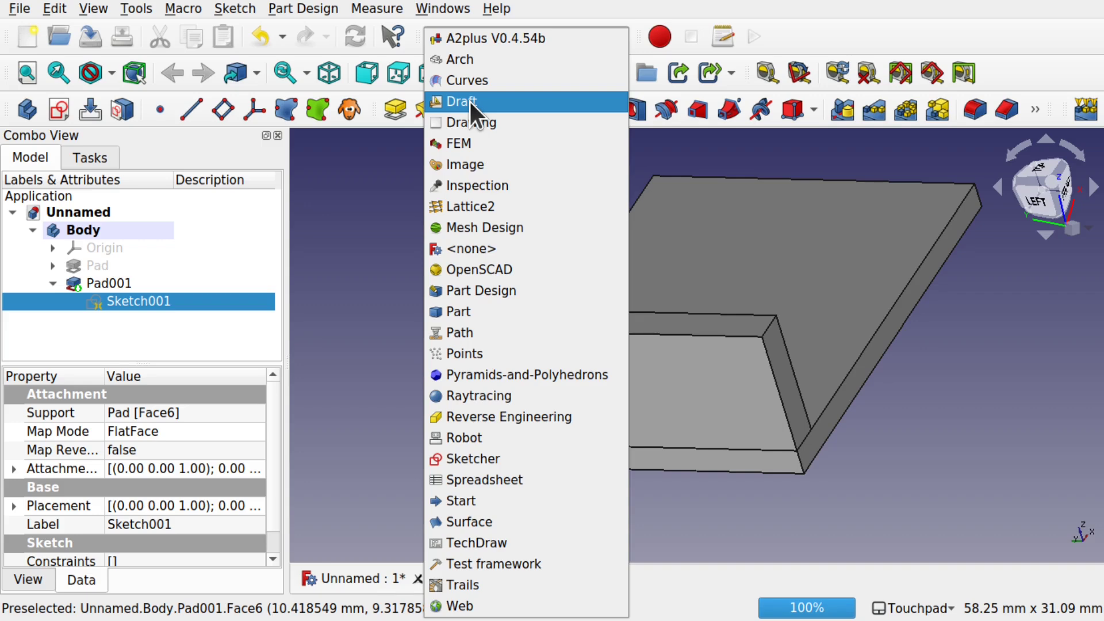
left_click(325, 191)
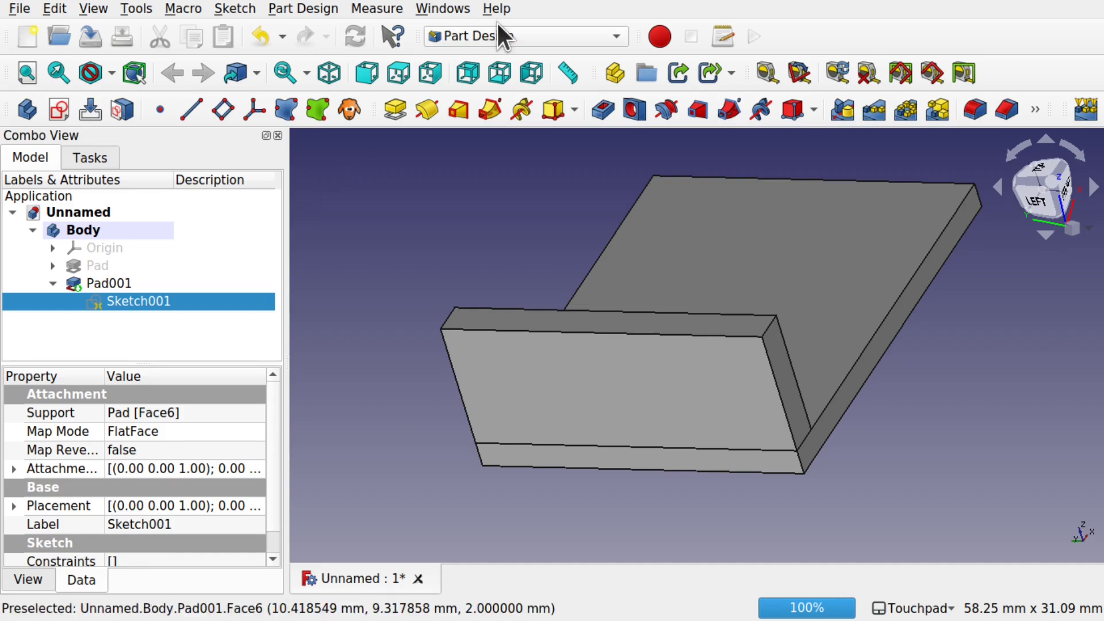
left_click(506, 45)
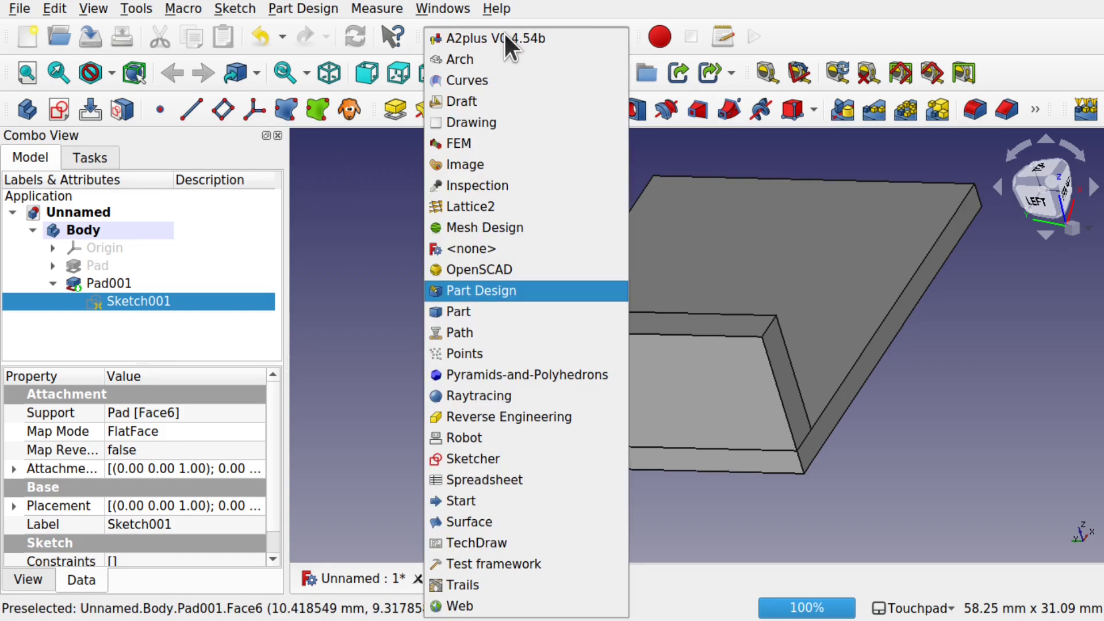
left_click(490, 95)
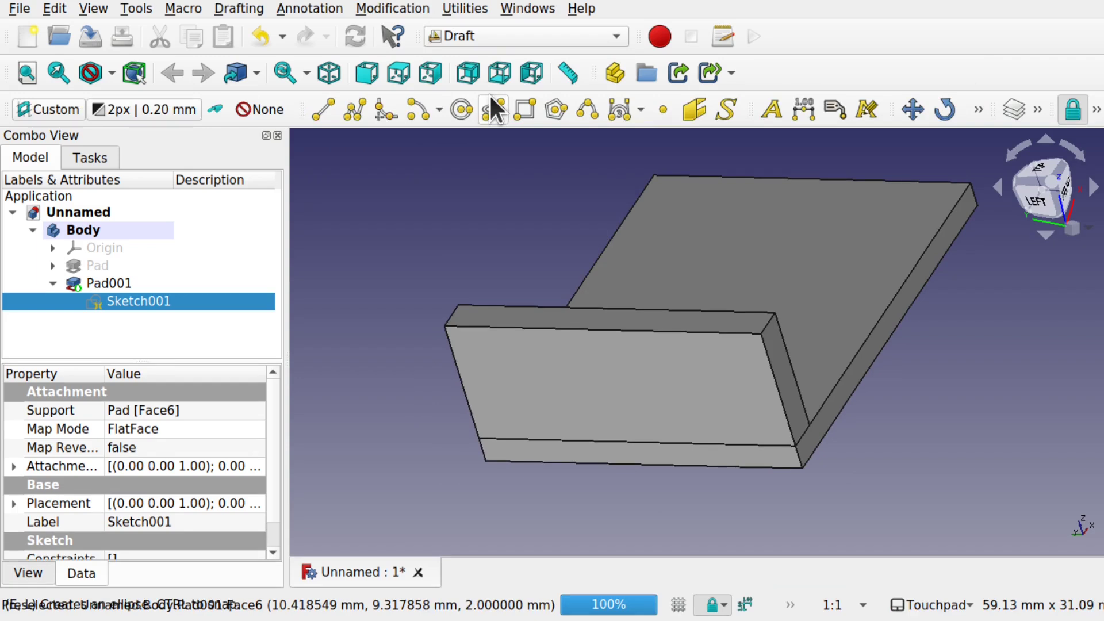
Step: View the model from the left and select Pad001's front face
left_click(1029, 202)
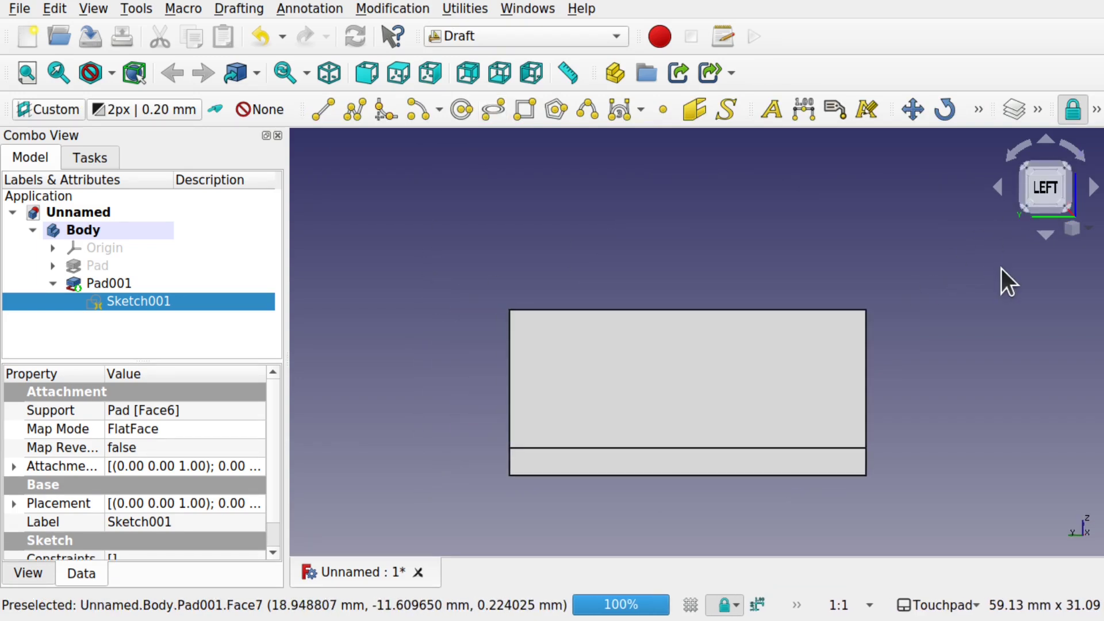
left_click(446, 357)
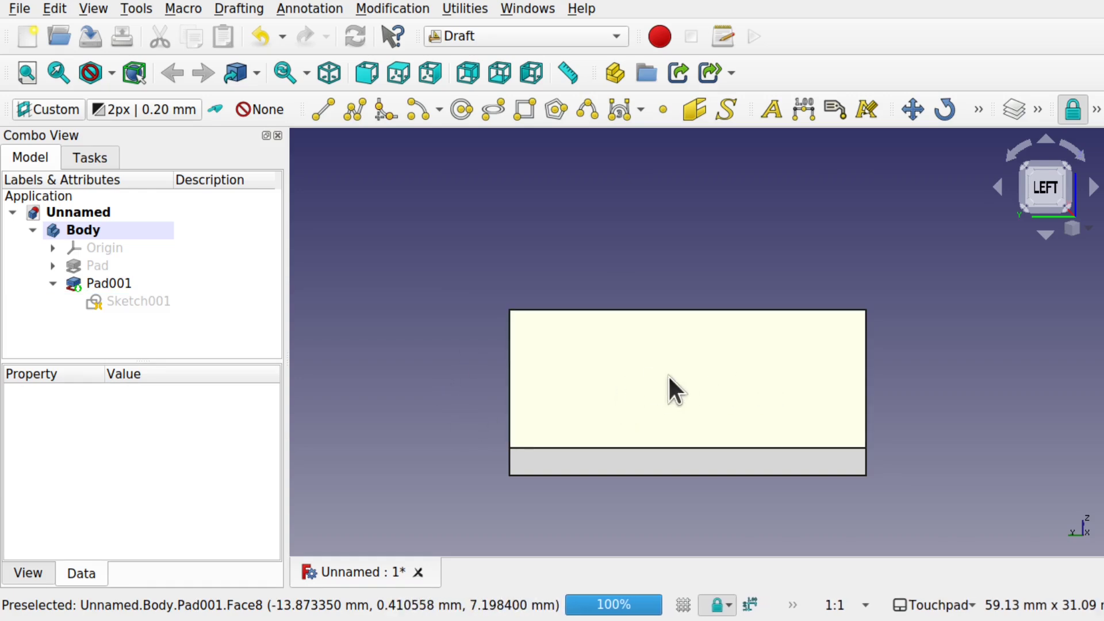
left_click(667, 387)
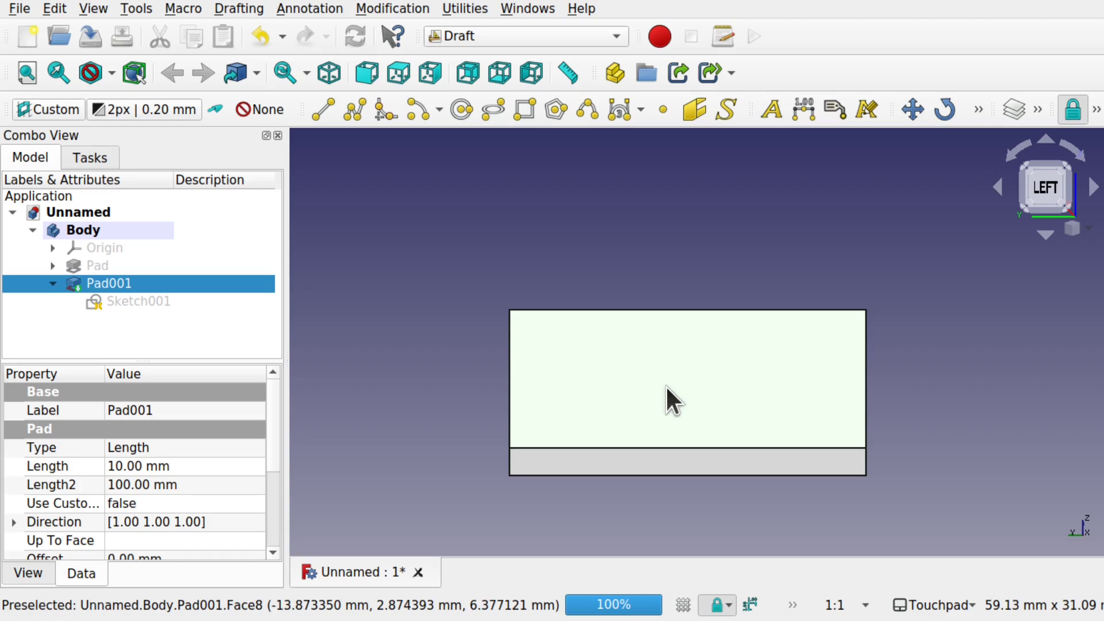
Step: Create a Shape 2D view of Pad001's front face, then hide Pad001 to leave its outline
left_click(392, 9)
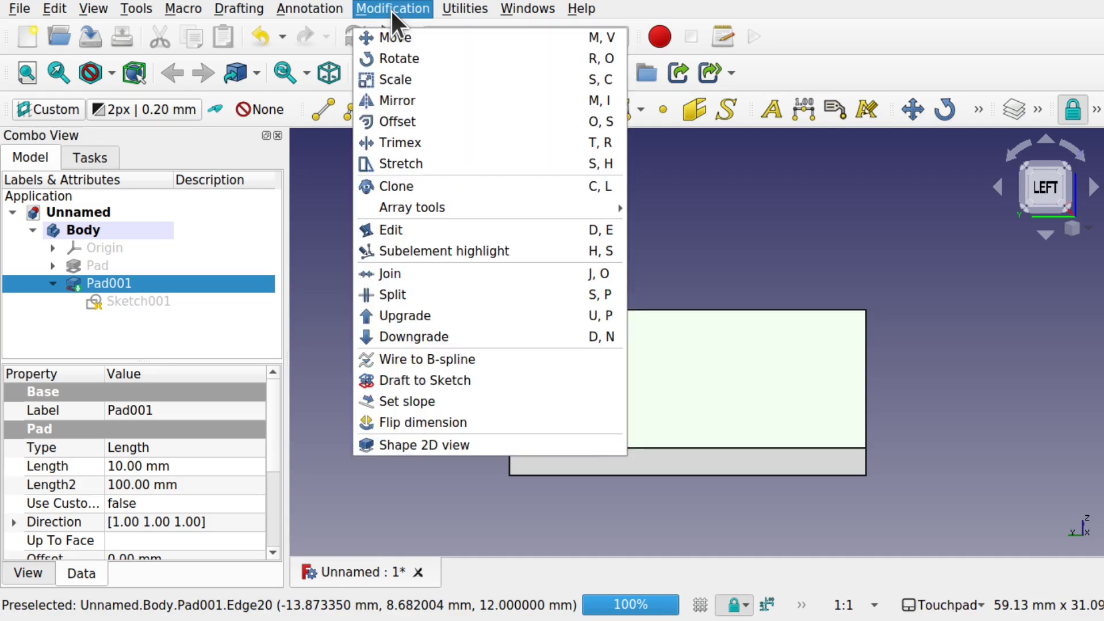
left_click(414, 438)
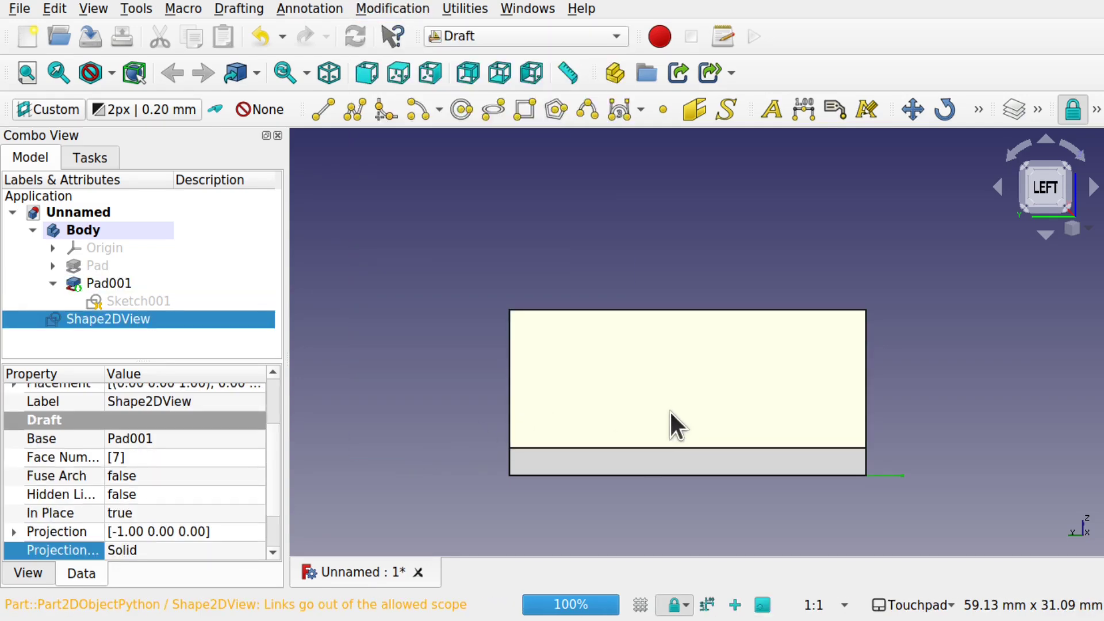
mouse_move(669, 409)
middle_mouse_down()
mouse_move(690, 409)
mouse_move(661, 444)
mouse_move(681, 424)
middle_mouse_up()
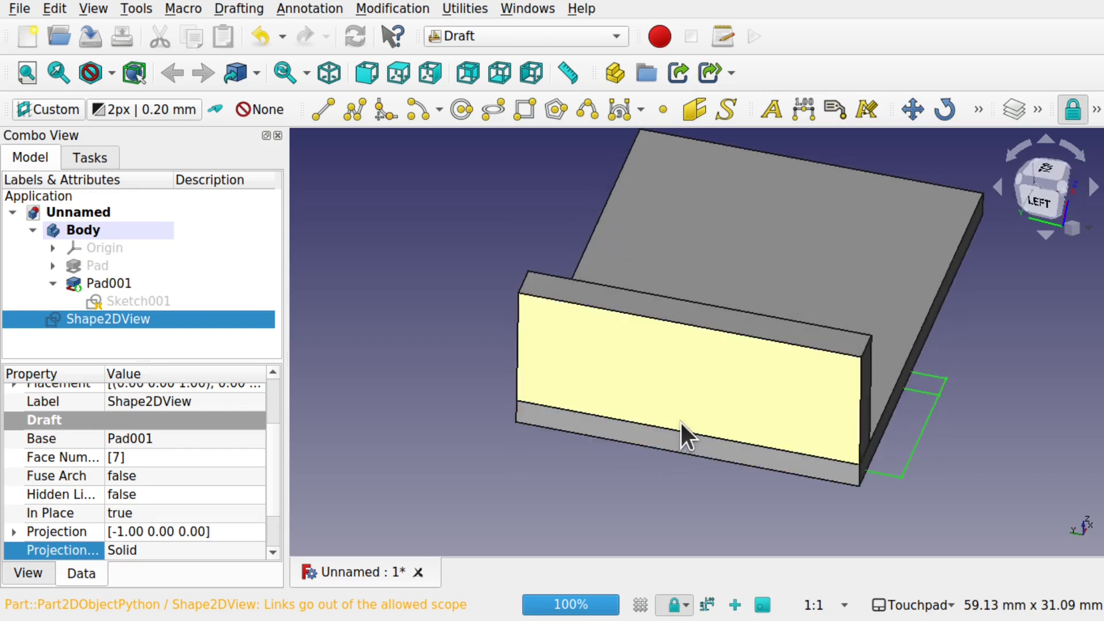
left_click(681, 422)
key("space")
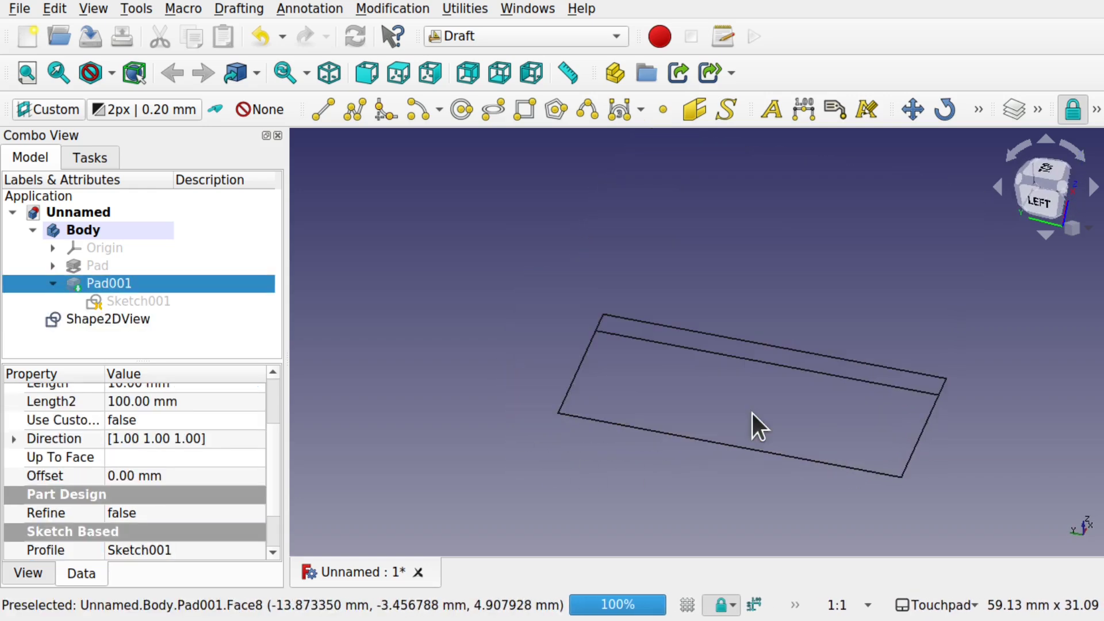
middle_click_drag(752, 413, 759, 451)
middle_click_drag(720, 323, 638, 253)
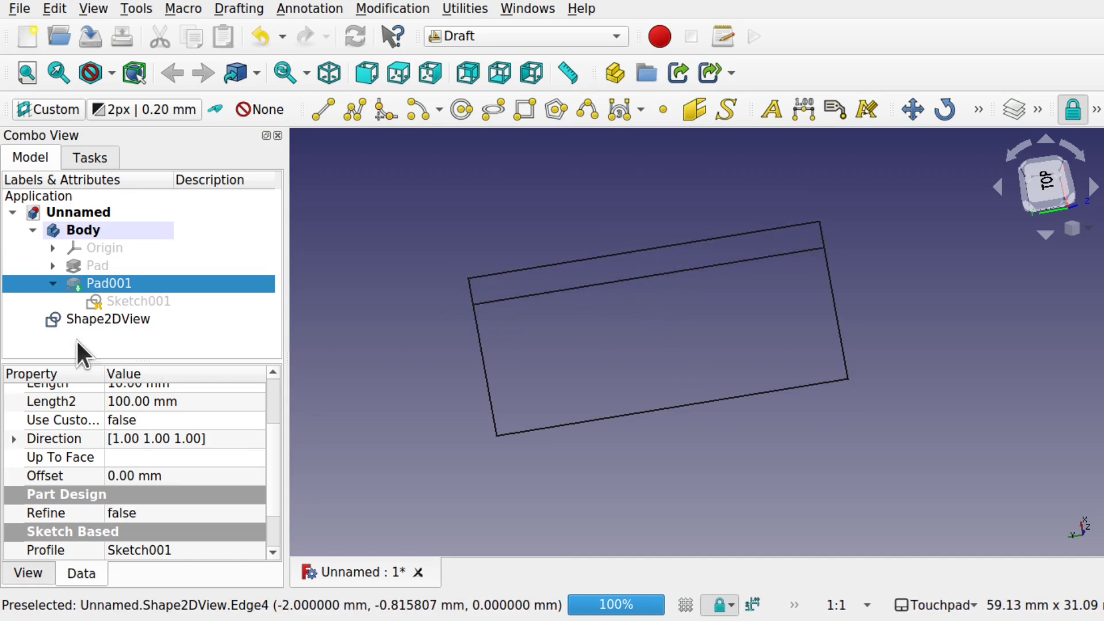
Step: Set the Shape2DView projection mode to Individual Faces
left_click(109, 319)
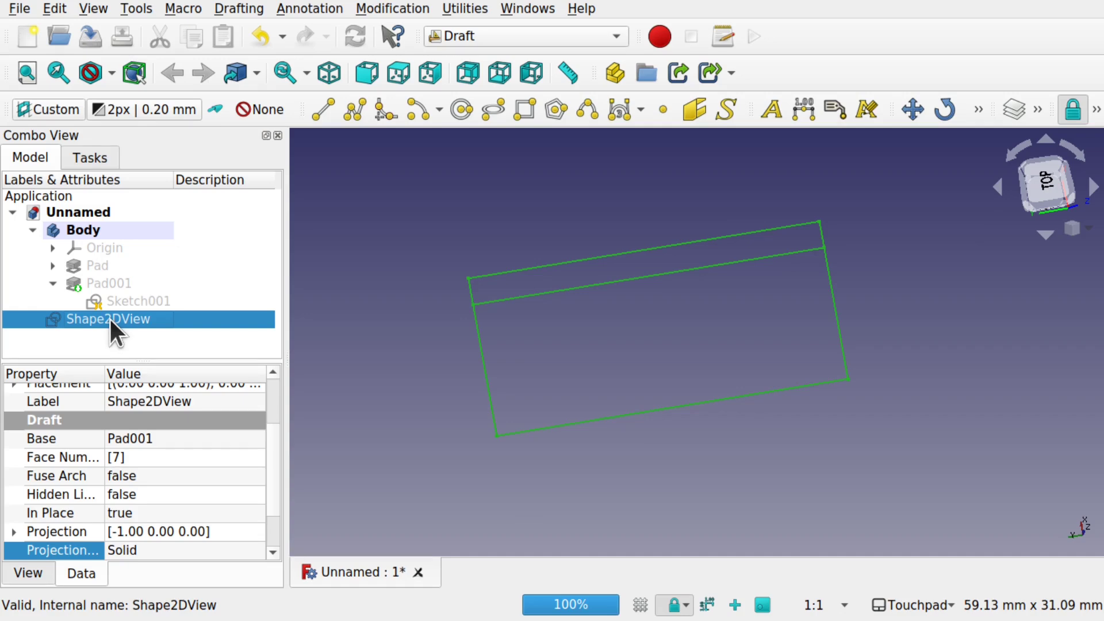
scroll(268, 412, "up", 2)
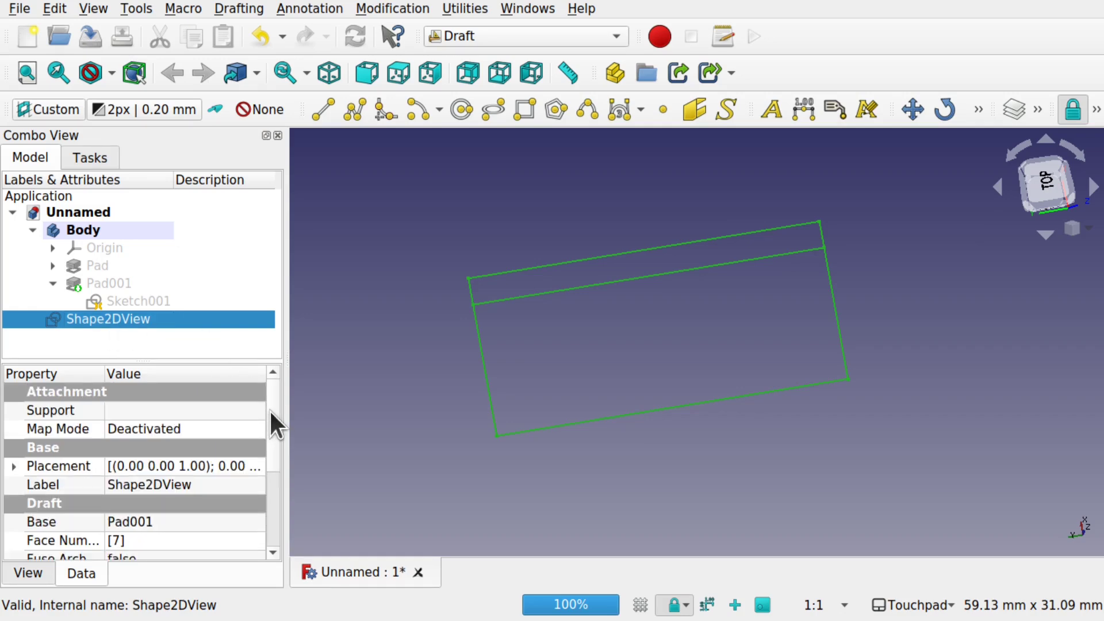
left_click_drag(270, 409, 275, 486)
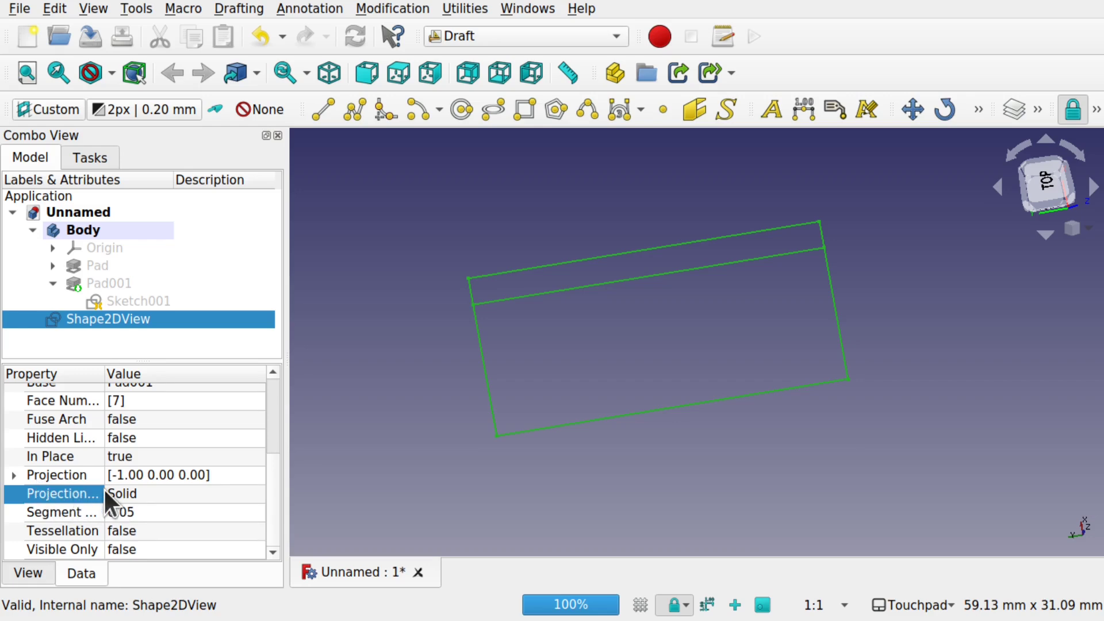
left_click(174, 495)
left_click(174, 495)
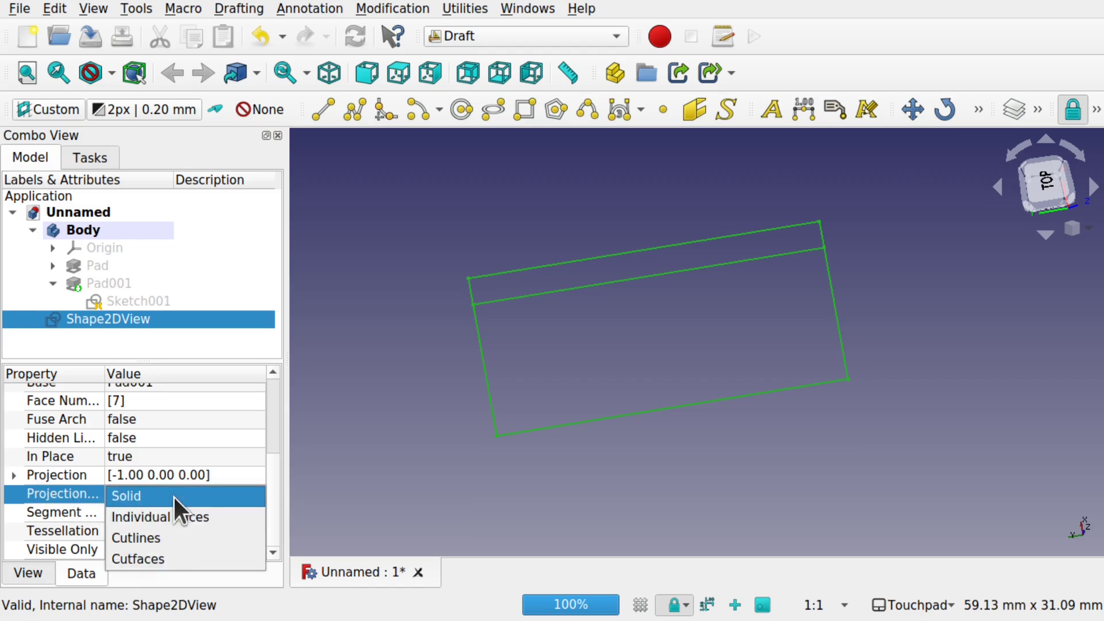
left_click(206, 516)
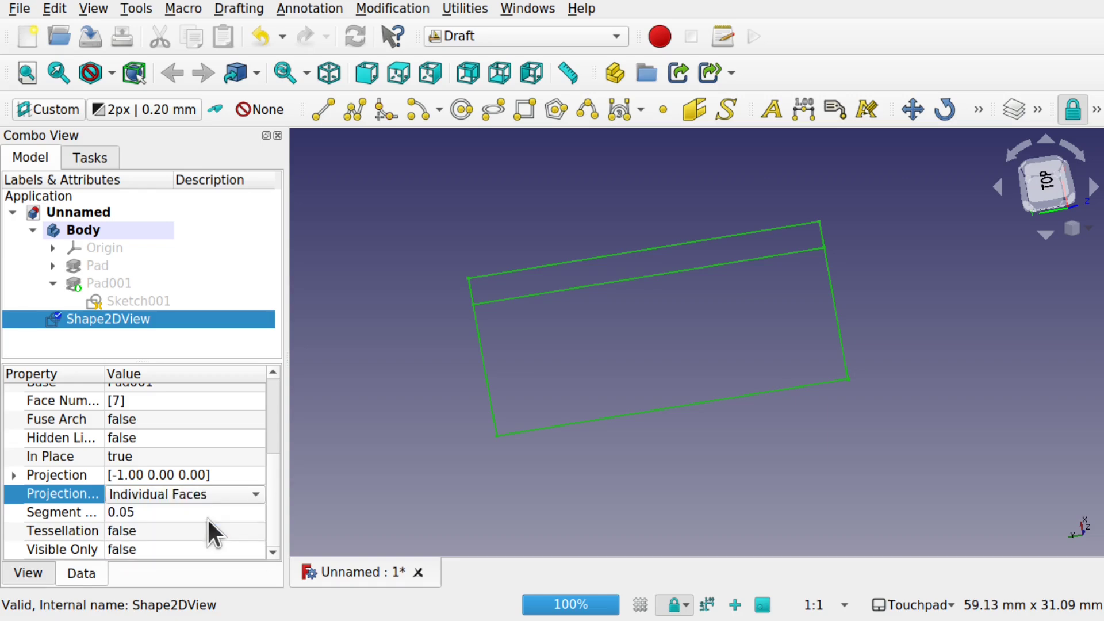
Step: View the rectangle from the top and centre it on screen
left_click(500, 483)
middle_click_drag(498, 484, 449, 325)
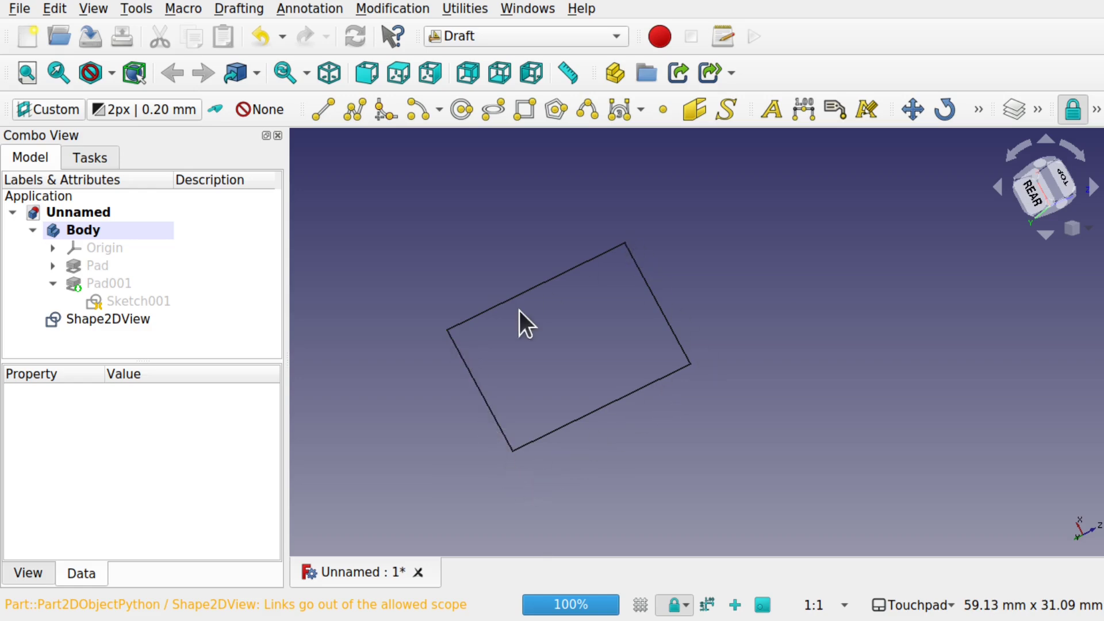
key("2")
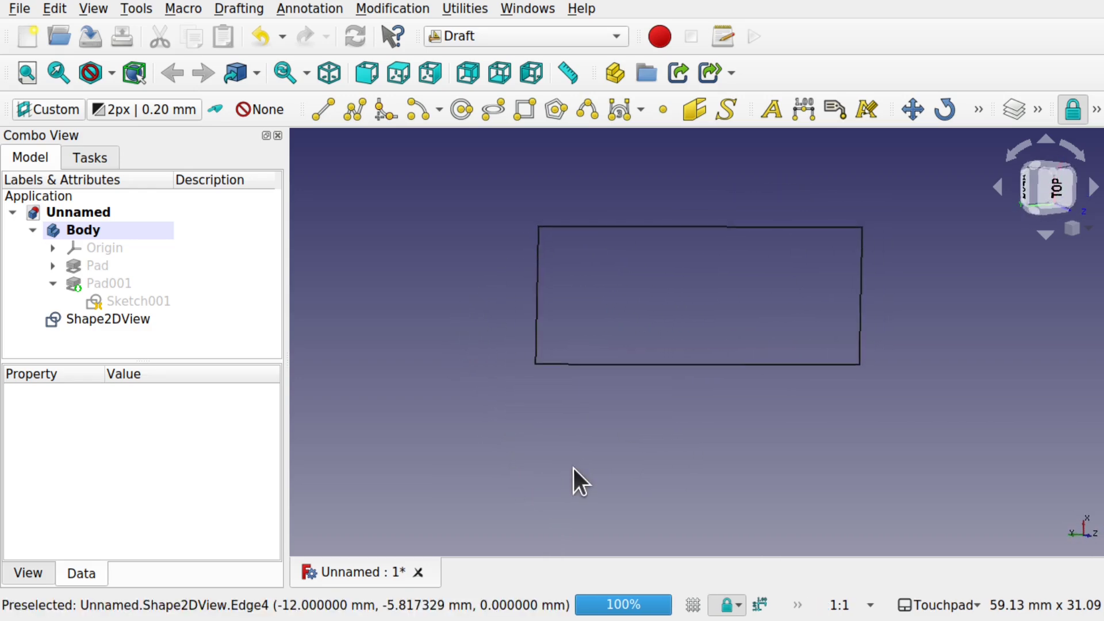
middle_click_drag(907, 227, 832, 278)
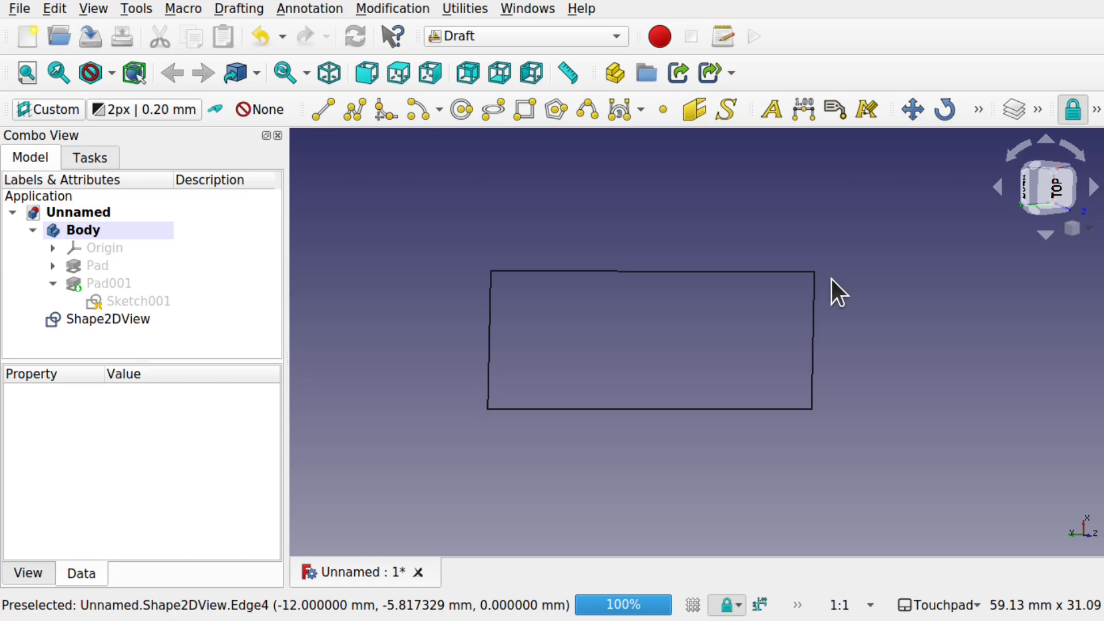
Step: Convert the Shape2DView into Sketch002 with Draft to Sketch, open it to inspect, then close
left_click(130, 319)
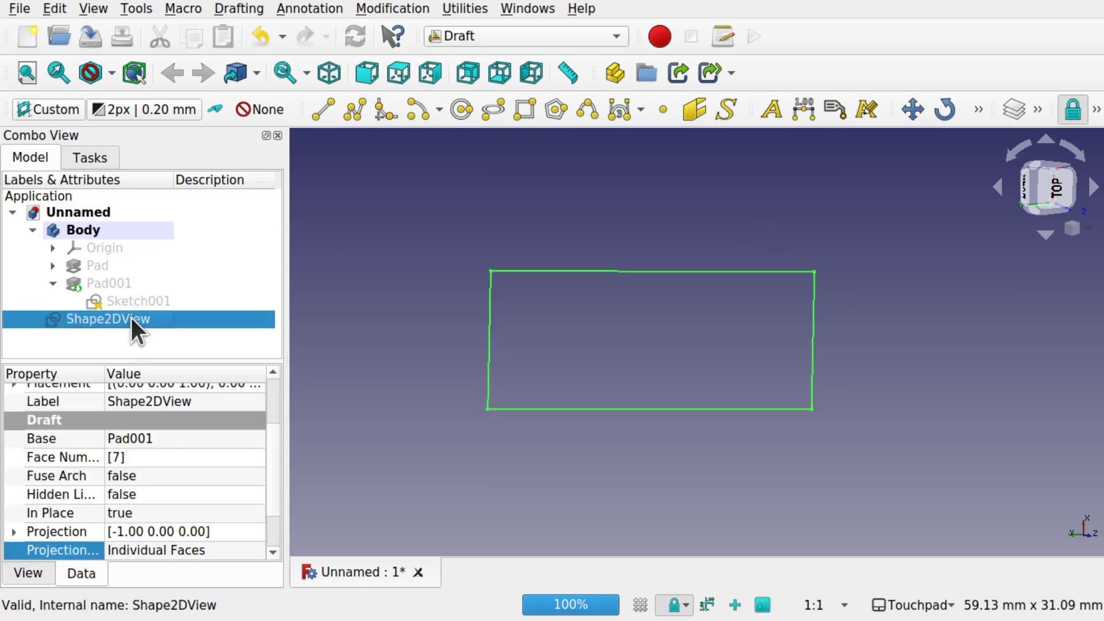
left_click(978, 108)
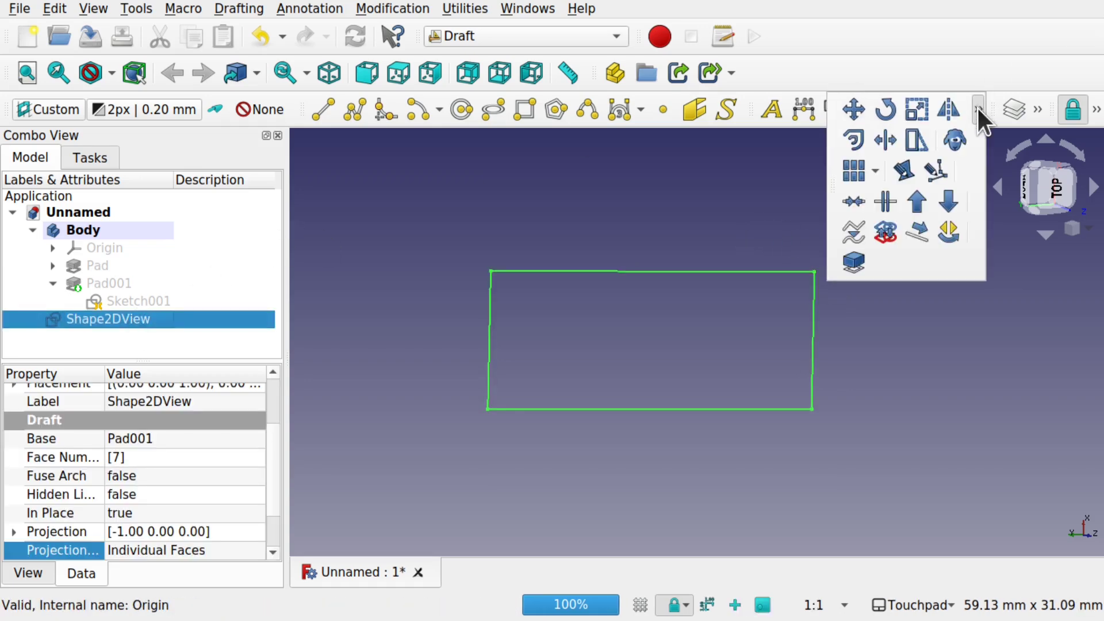
left_click(886, 233)
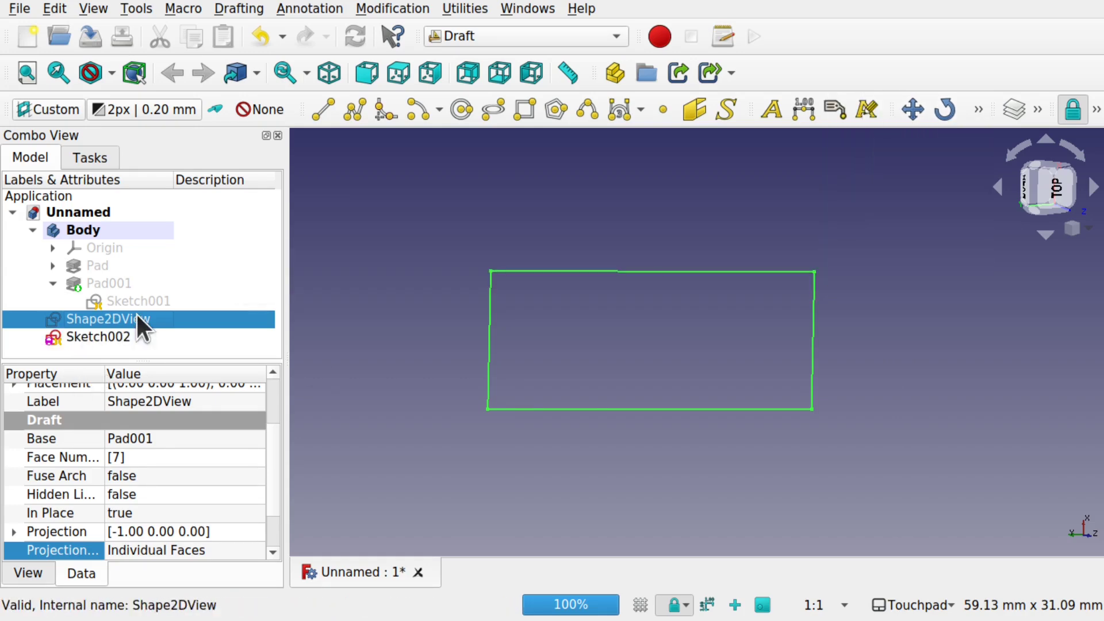
left_click(107, 335)
double_click(107, 337)
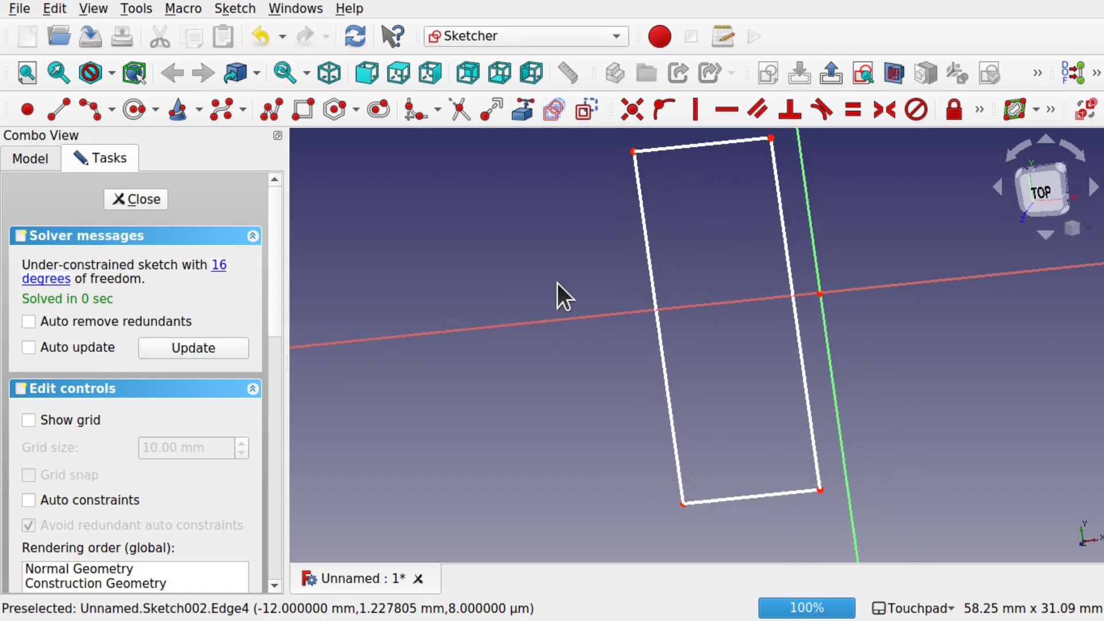
left_click(145, 198)
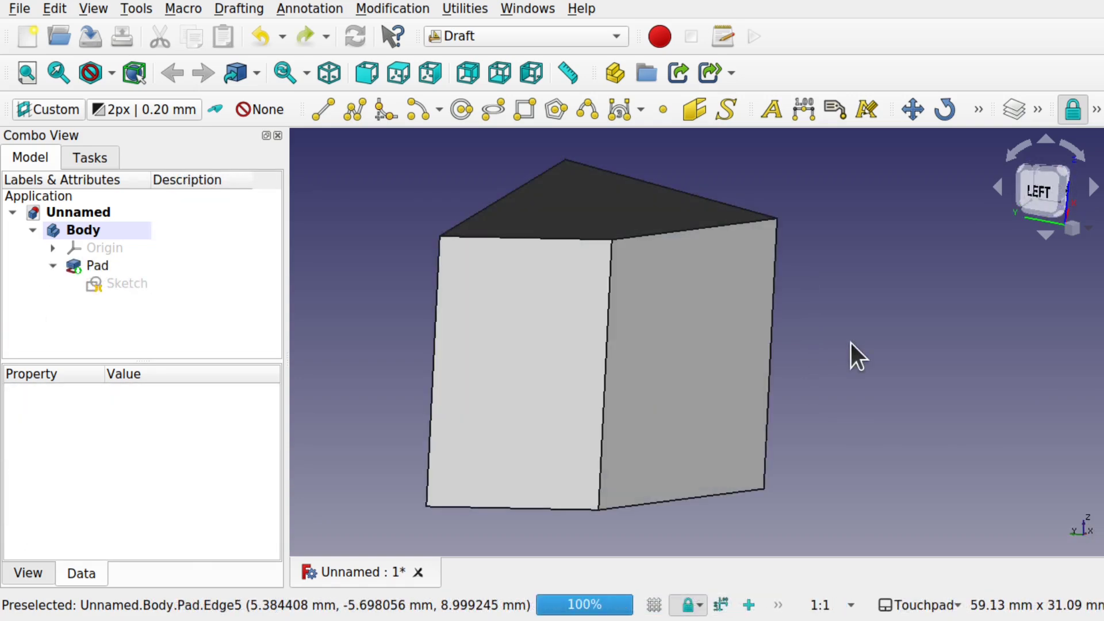
Step: Orbit the box to an oblique view showing its front and left sides
mouse_move(850, 353)
left_mouse_down("alt")
mouse_move(863, 363)
mouse_move(796, 384)
mouse_move(779, 347)
mouse_move(705, 352)
mouse_move(806, 351)
mouse_move(868, 325)
mouse_move(981, 321)
mouse_move(776, 350)
mouse_move(946, 335)
mouse_move(793, 328)
mouse_move(633, 353)
mouse_move(631, 341)
mouse_move(844, 372)
mouse_move(794, 299)
mouse_move(857, 240)
mouse_move(724, 320)
mouse_move(693, 379)
mouse_move(706, 363)
mouse_move(675, 362)
mouse_move(806, 360)
left_mouse_up("alt")
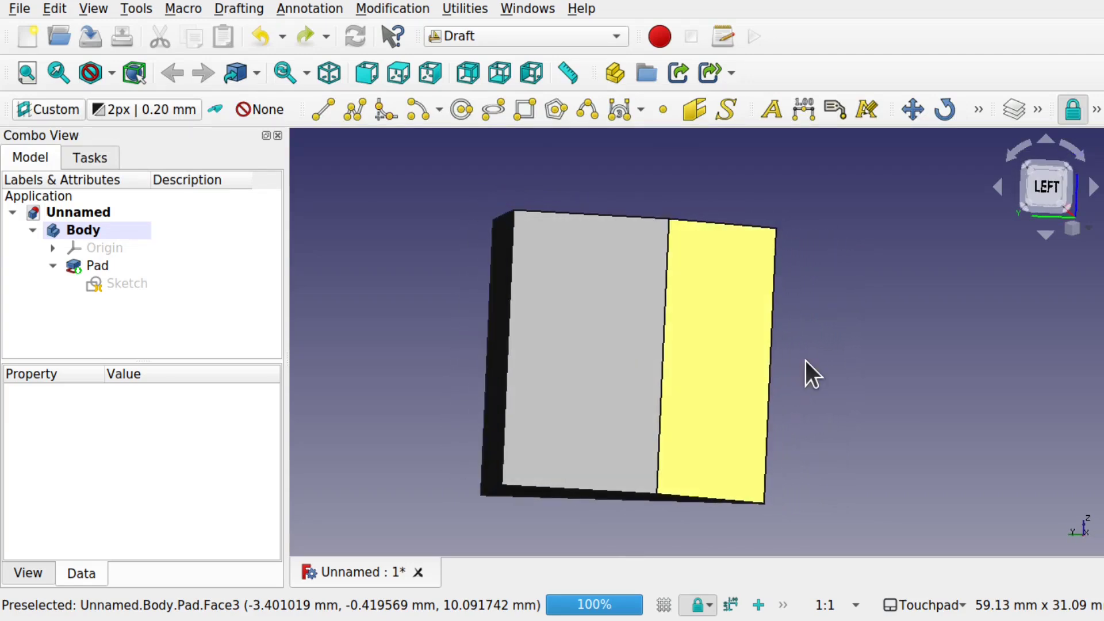
left_click(1047, 189)
left_click_drag(1078, 207, 858, 288, "alt")
left_click(1052, 186)
left_click_drag(1052, 186, 798, 303, "shift")
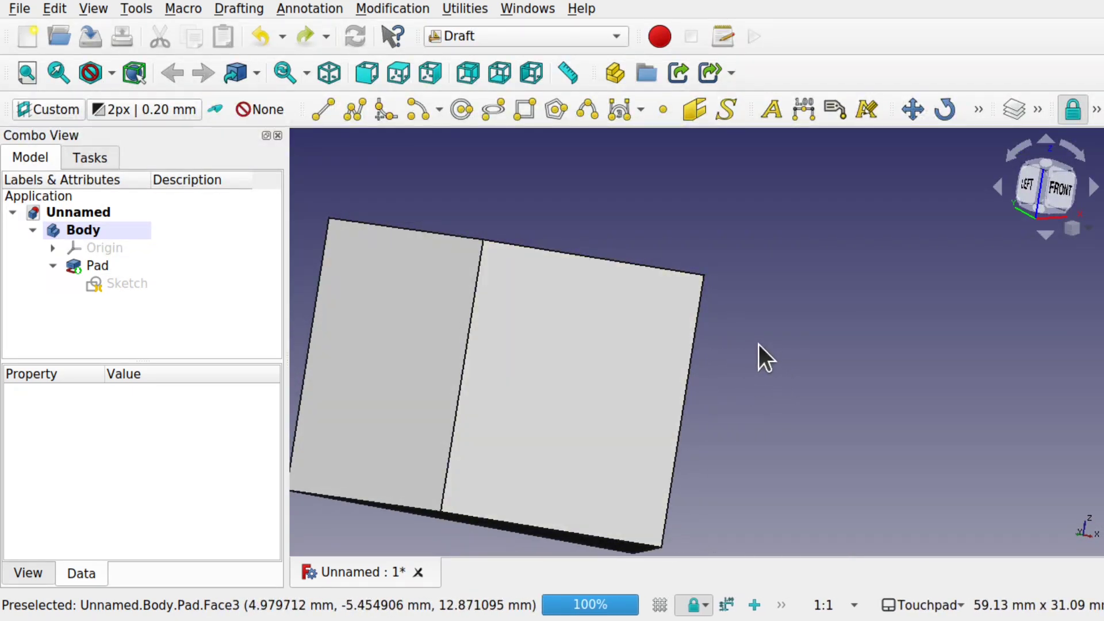
left_click_drag(734, 352, 638, 360, "alt")
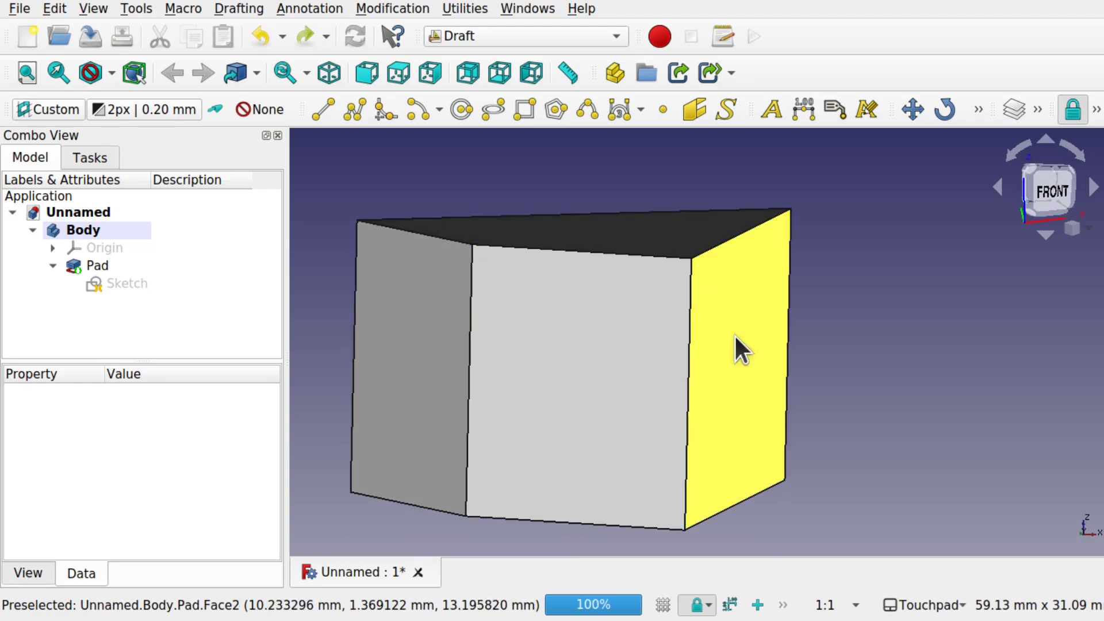
left_click_drag(736, 336, 860, 406, "alt")
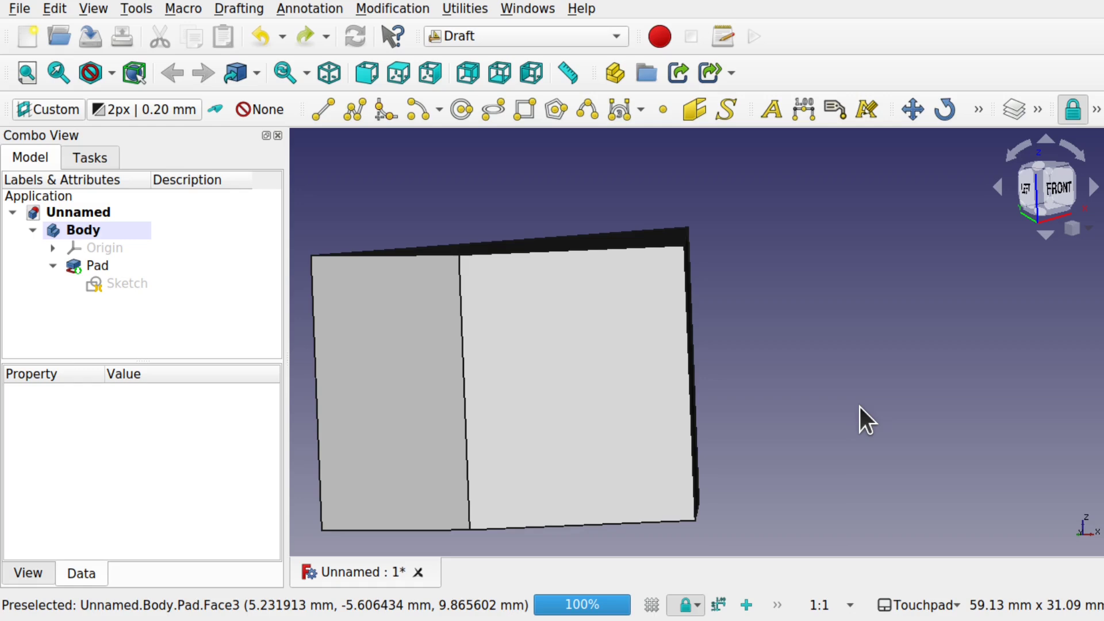
Step: Create a Facebinder from the box's front side face
left_click(582, 398)
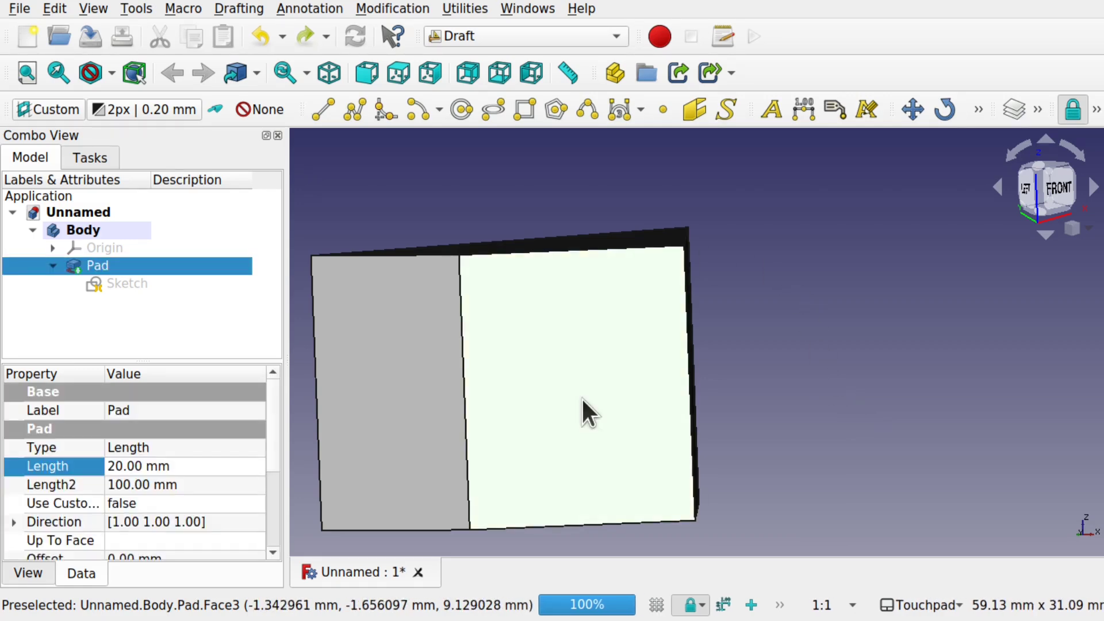
left_click(235, 4)
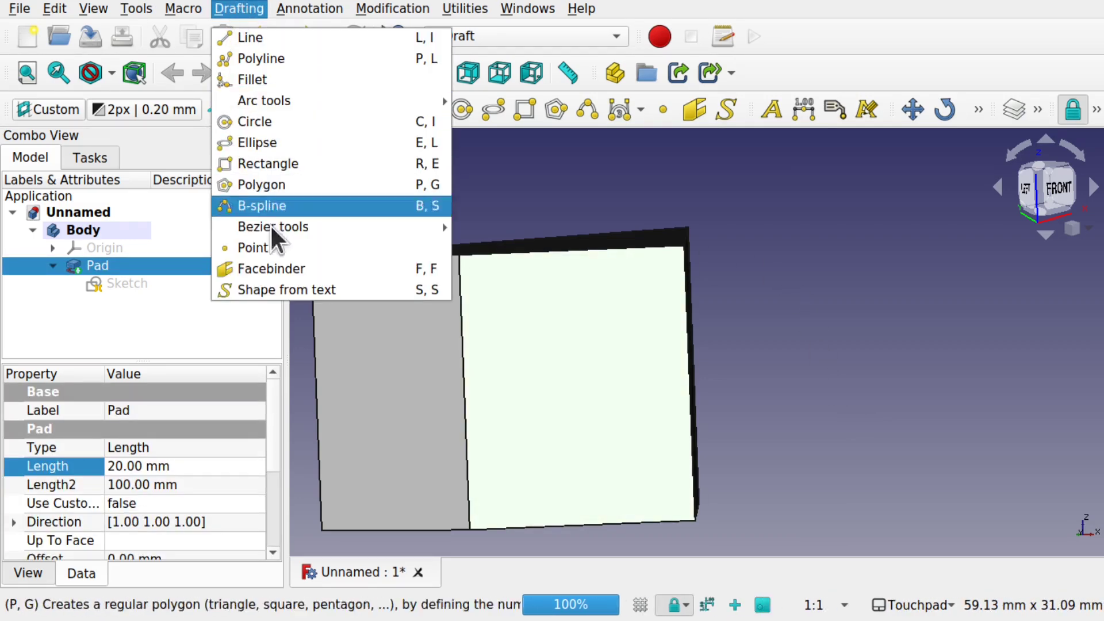
left_click(315, 269)
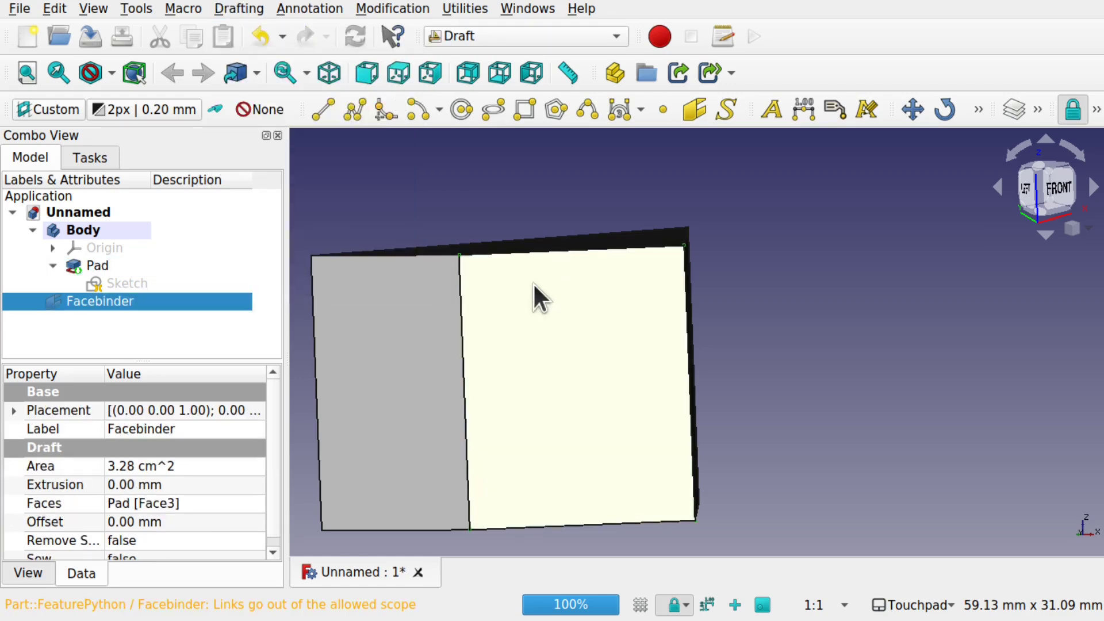
Step: Hide the Pad solid so only the Facebinder face remains, and select it
middle_click_drag(308, 313, 680, 281)
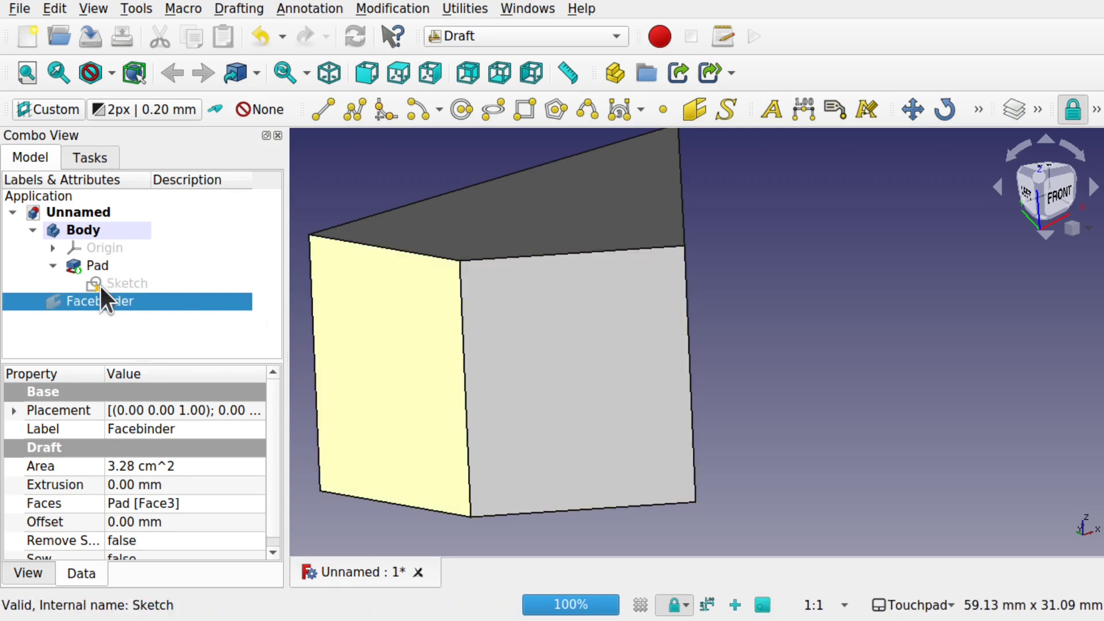
left_click(91, 264)
key("space")
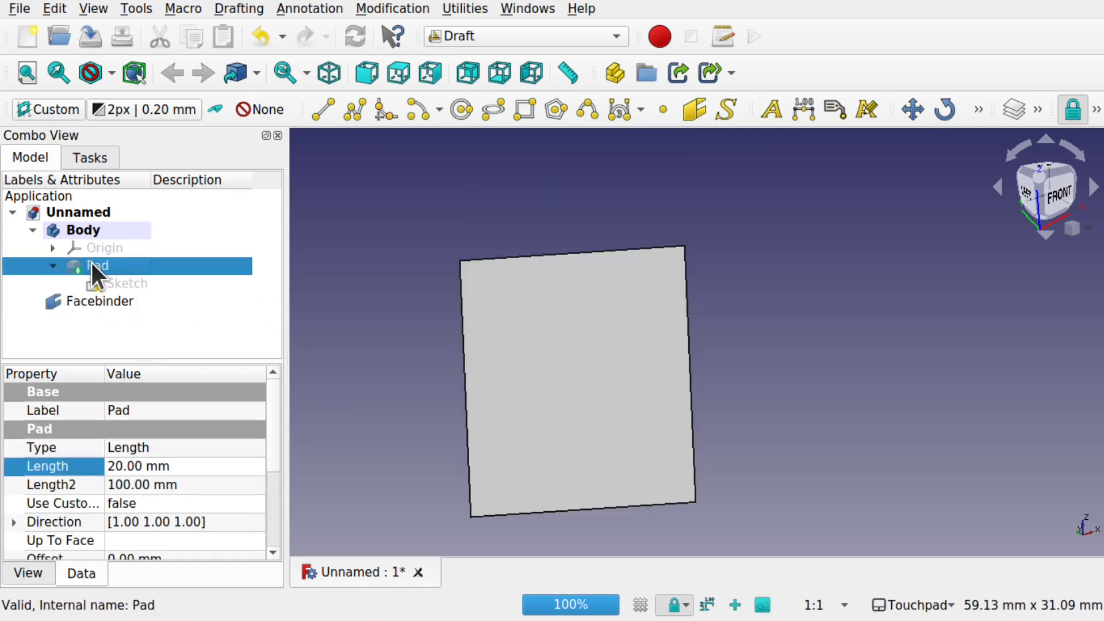
middle_click_drag(573, 245, 620, 361)
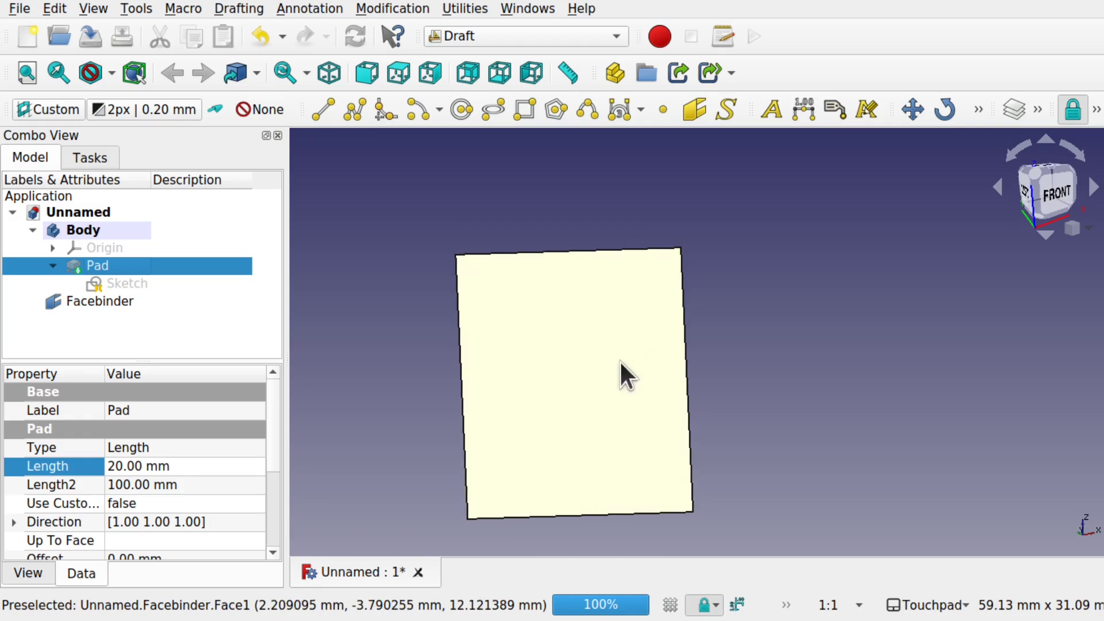
left_click(590, 347)
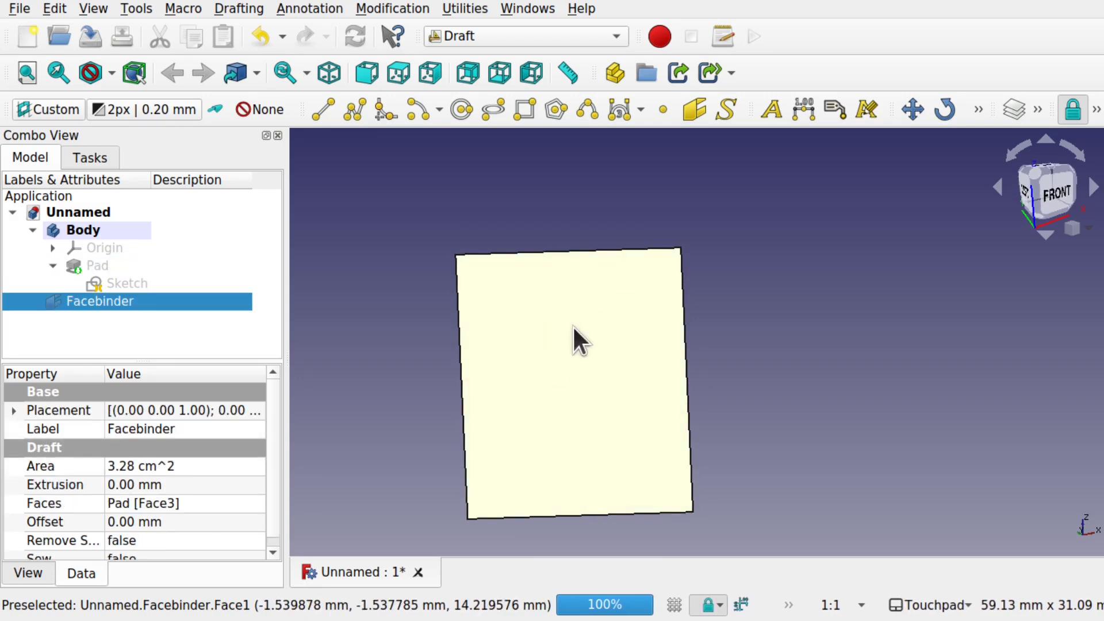
Step: Convert the Facebinder into Sketch001 with Draft to Sketch and open it to check
left_click(978, 112)
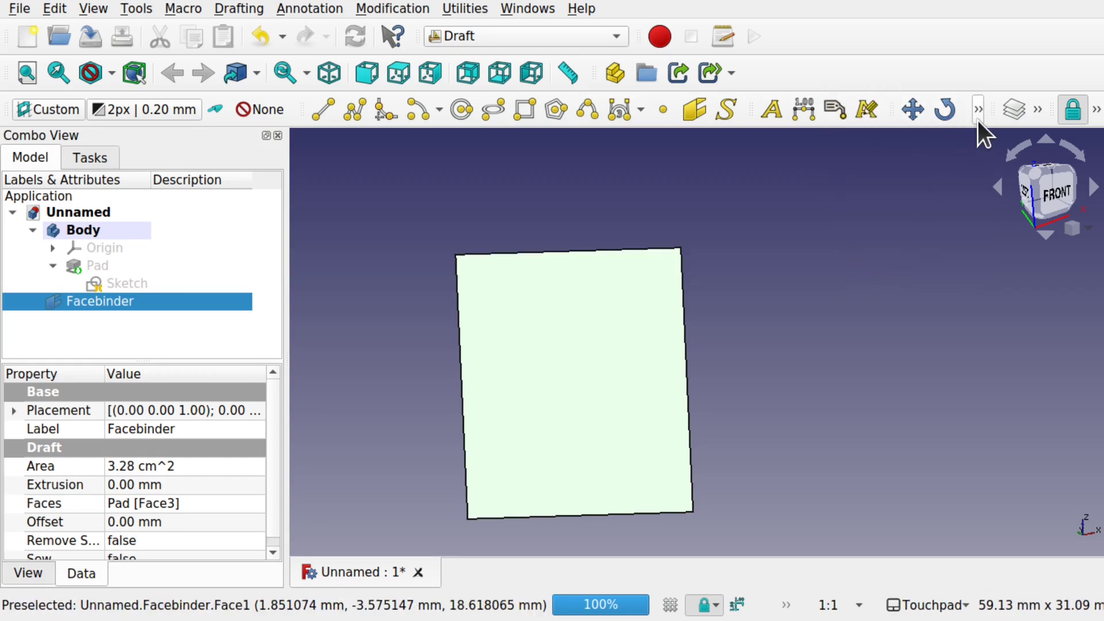
left_click(979, 111)
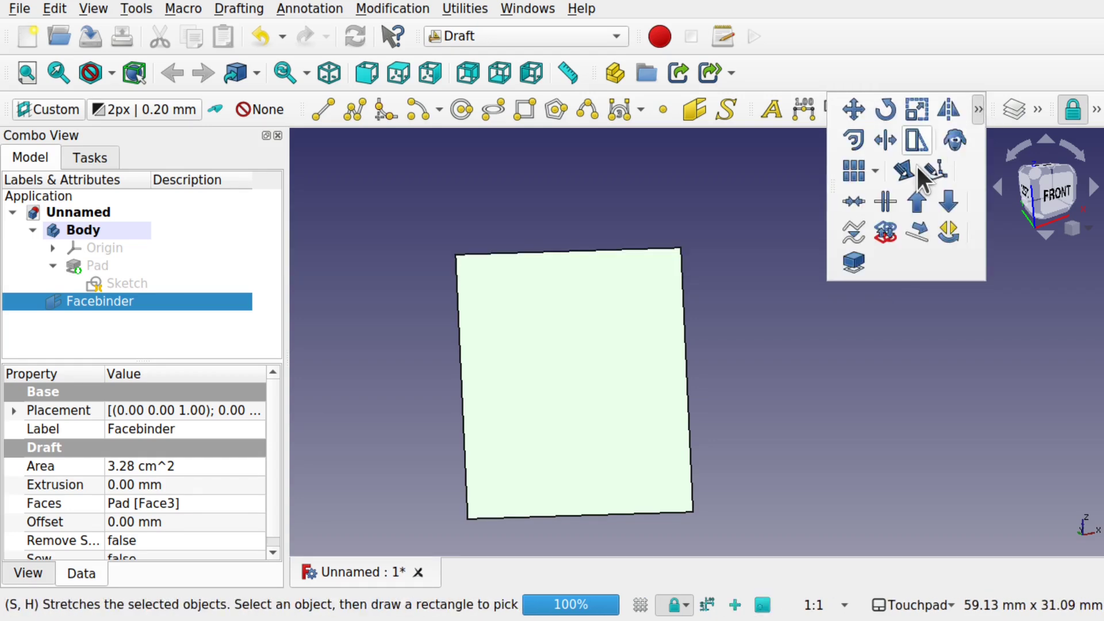
left_click(884, 233)
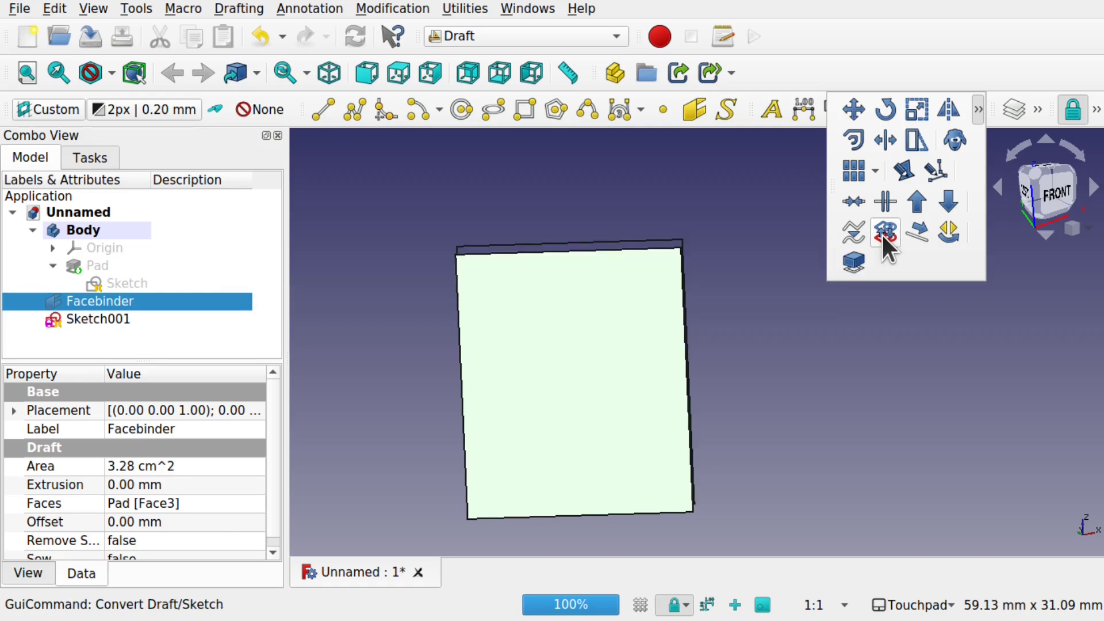
mouse_move(740, 371)
left_mouse_down("alt")
mouse_move(843, 419)
mouse_move(976, 372)
mouse_move(794, 402)
mouse_move(697, 386)
mouse_move(542, 424)
mouse_move(686, 371)
mouse_move(650, 377)
left_mouse_up("alt")
left_click(114, 316)
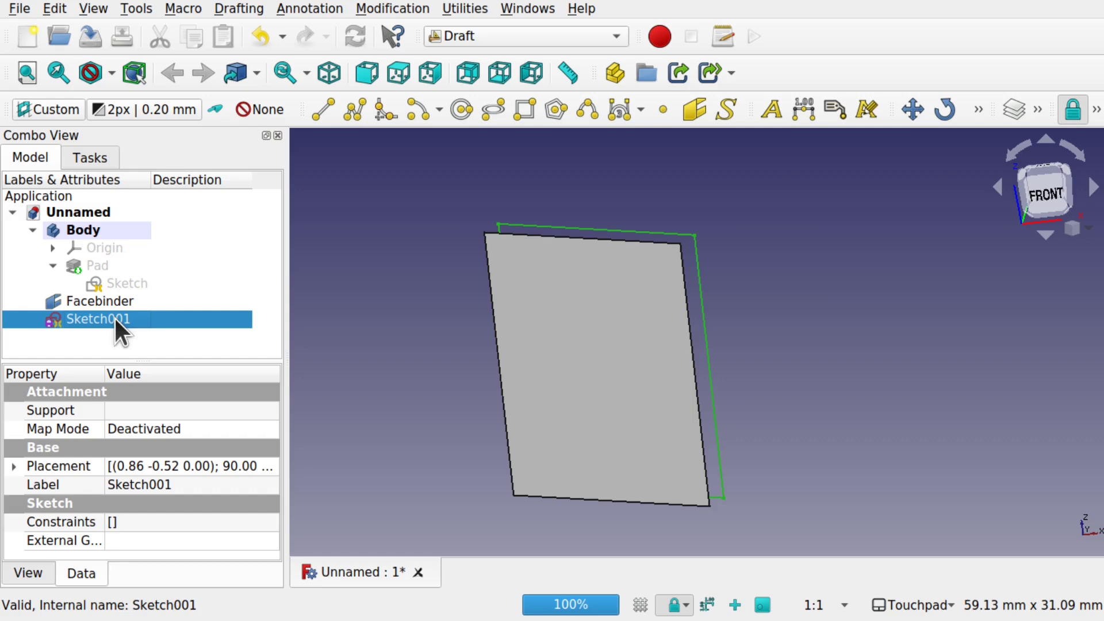
double_click(114, 316)
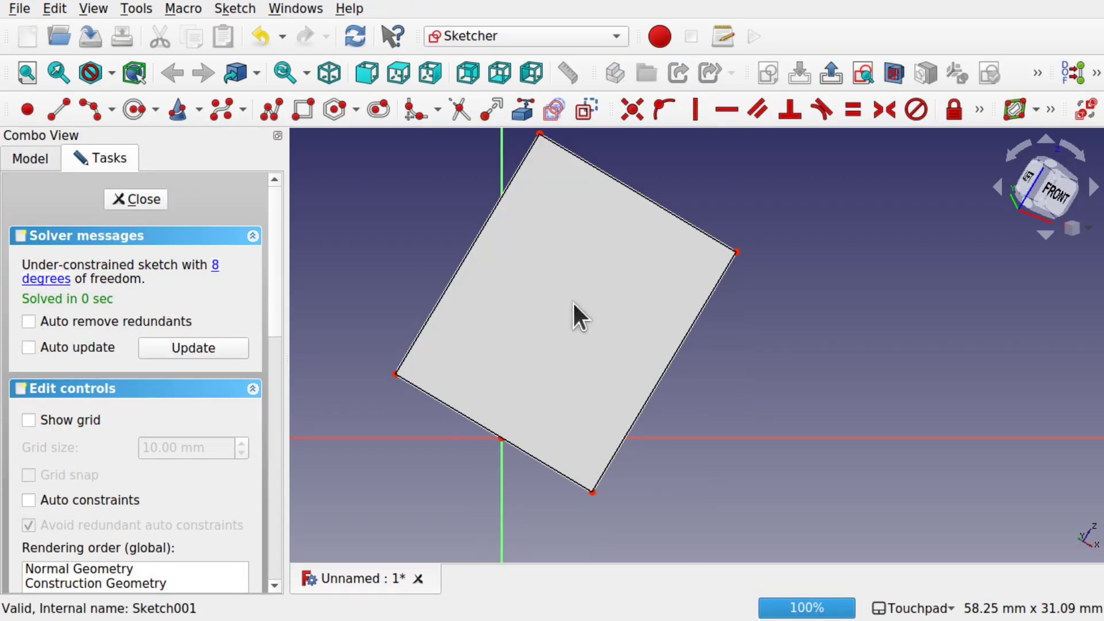
mouse_move(572, 302)
left_mouse_down("alt")
mouse_move(628, 303)
mouse_move(619, 242)
mouse_move(575, 269)
mouse_move(533, 345)
mouse_move(456, 325)
left_mouse_up("alt")
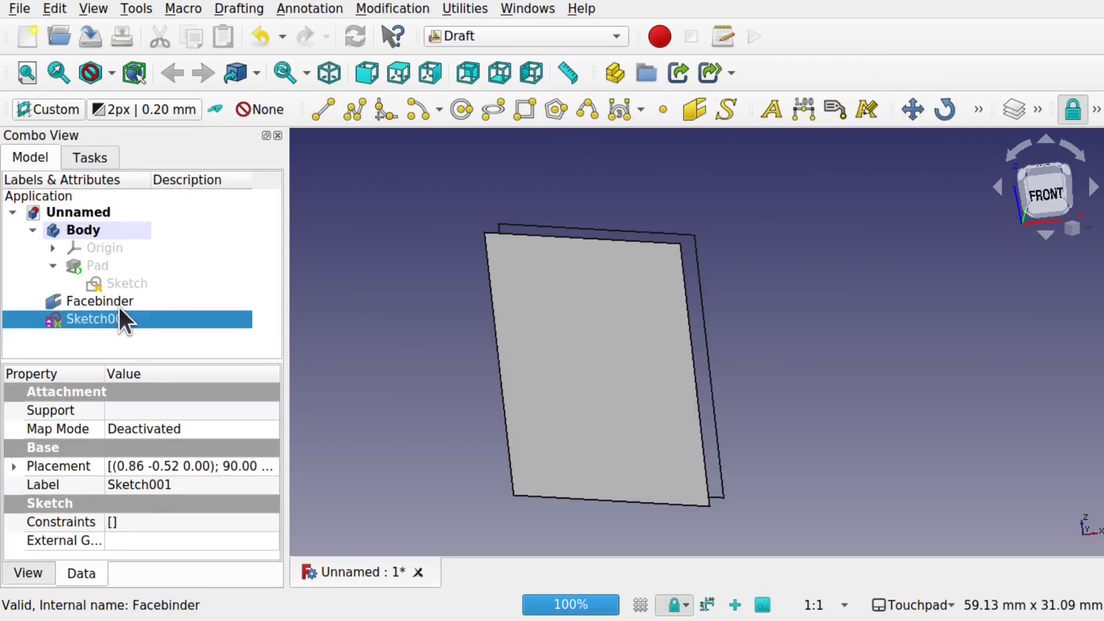
Step: Set Sketch001's placement rotation axis x and y to 0, giving axis 0,0,1
left_click(118, 305)
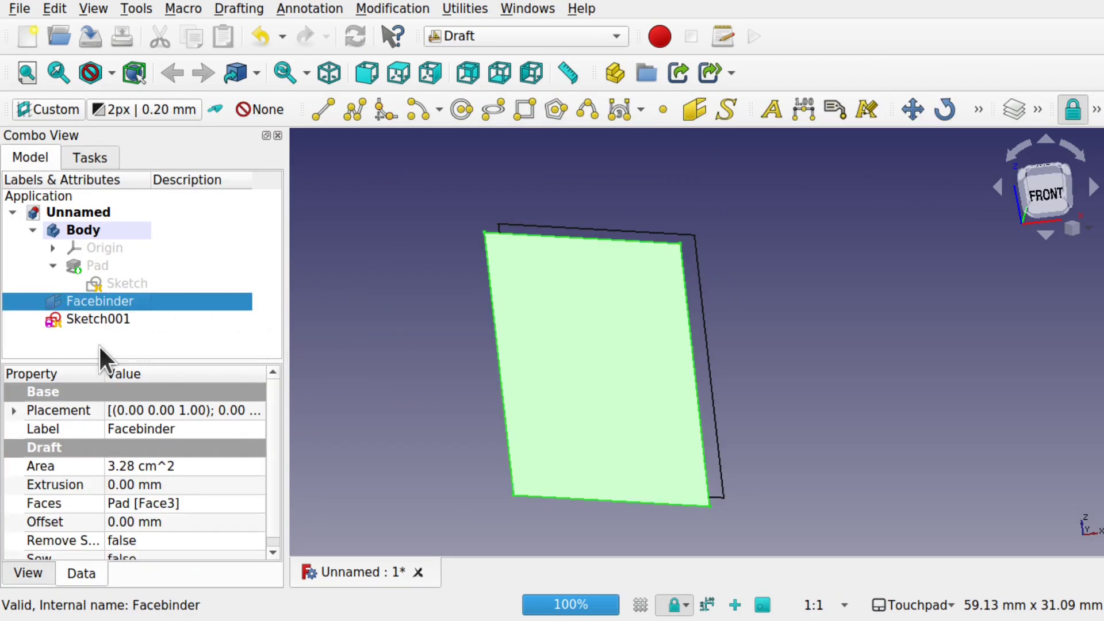
left_click(14, 410)
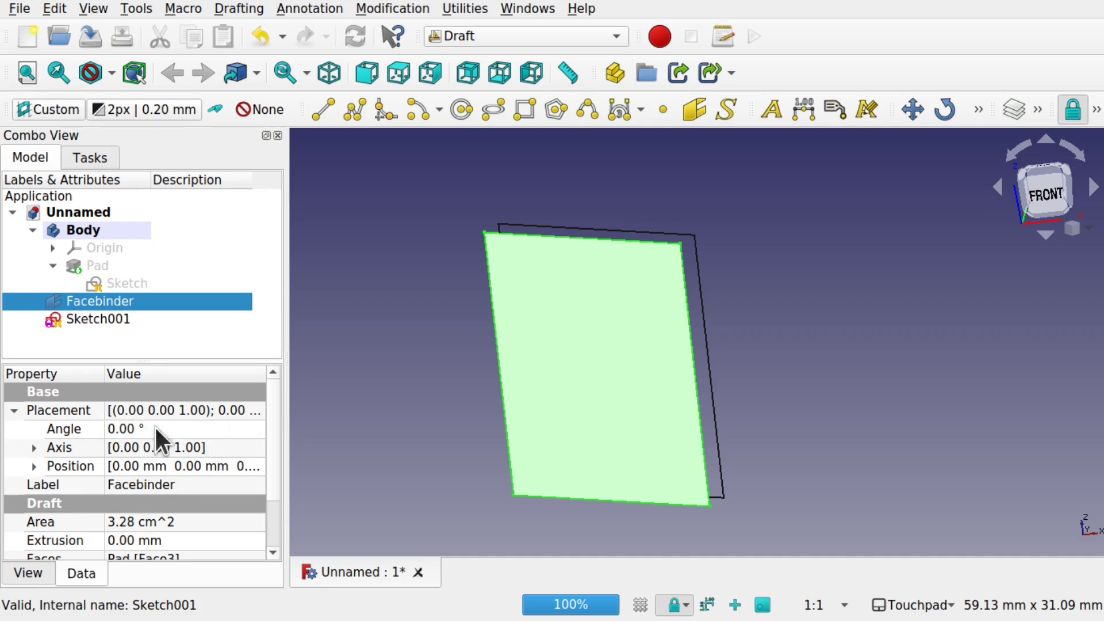
left_click(95, 319)
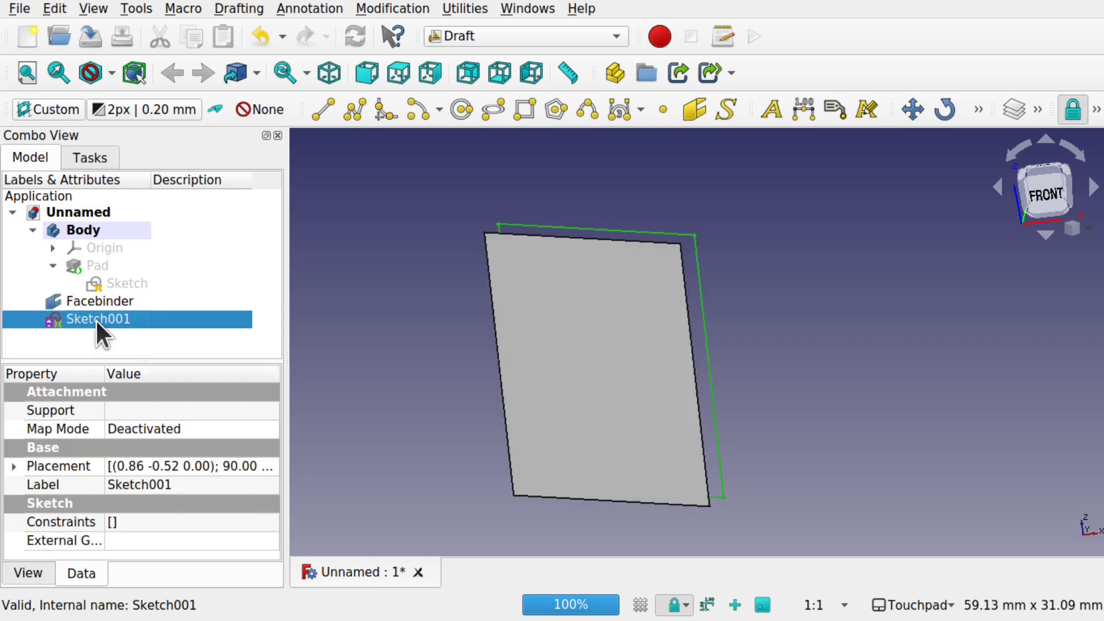
left_click(14, 466)
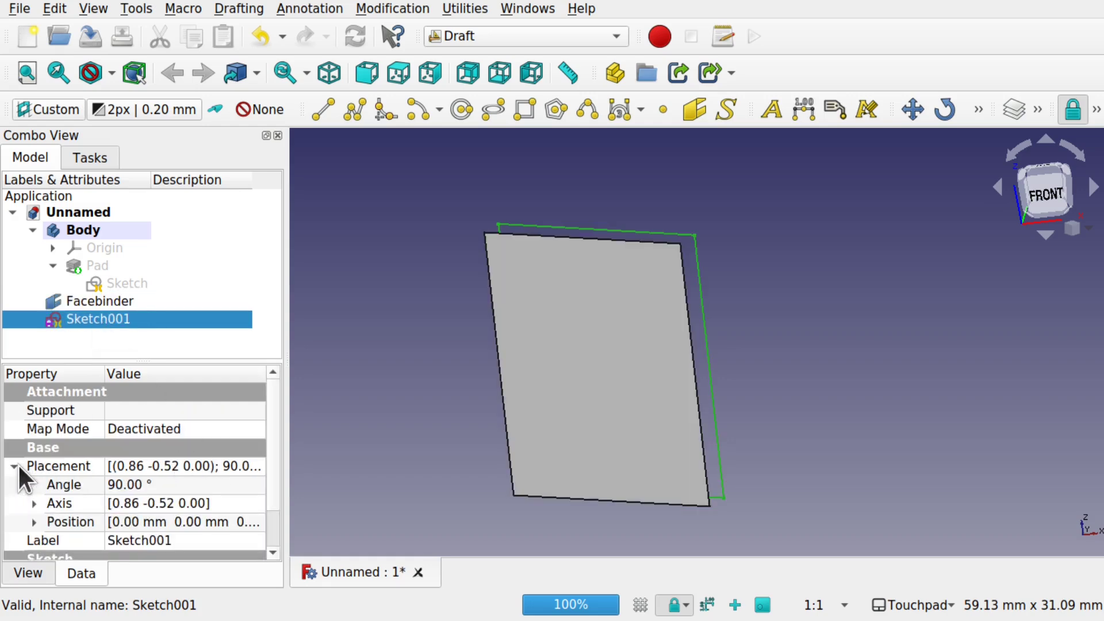
left_click(34, 503)
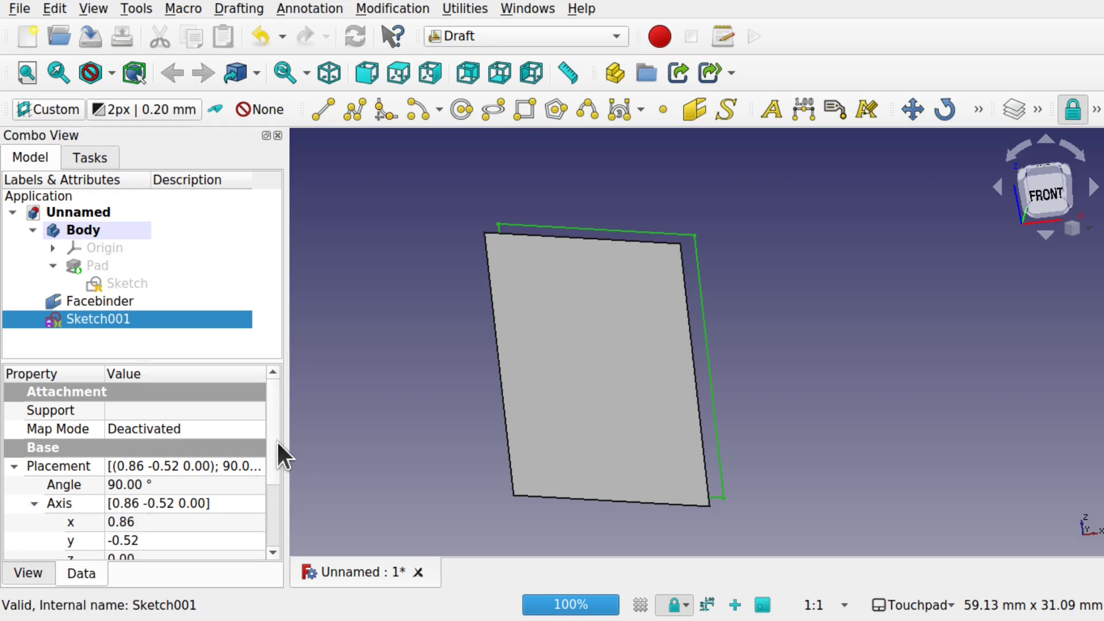
scroll(278, 471, "down", 2)
scroll(278, 496, "down", 2)
left_click(188, 467)
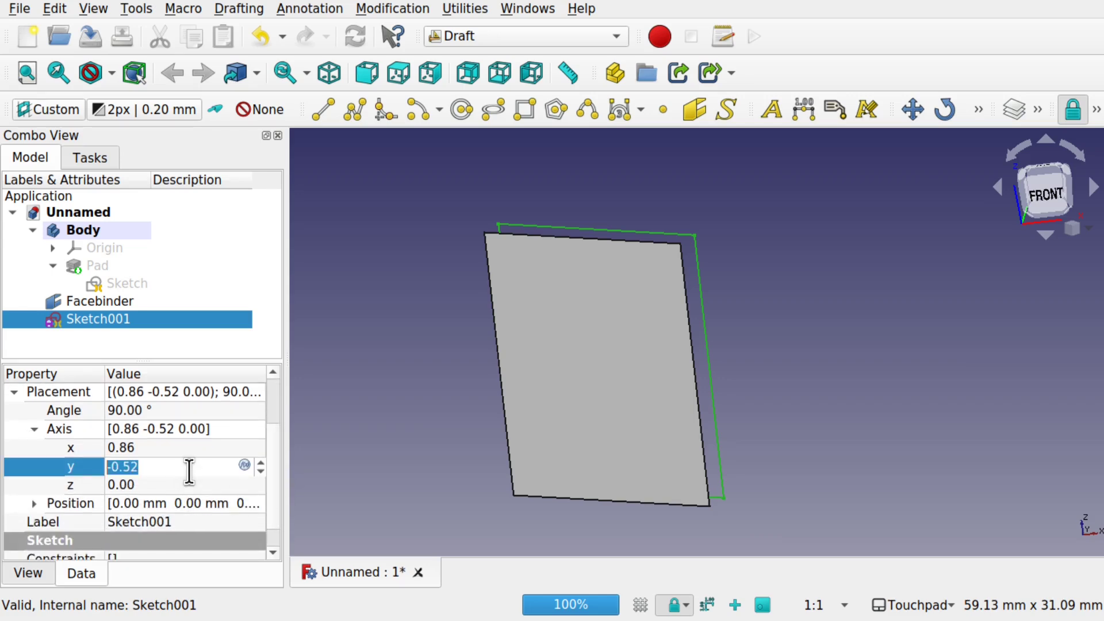
type("0")
left_click(170, 449)
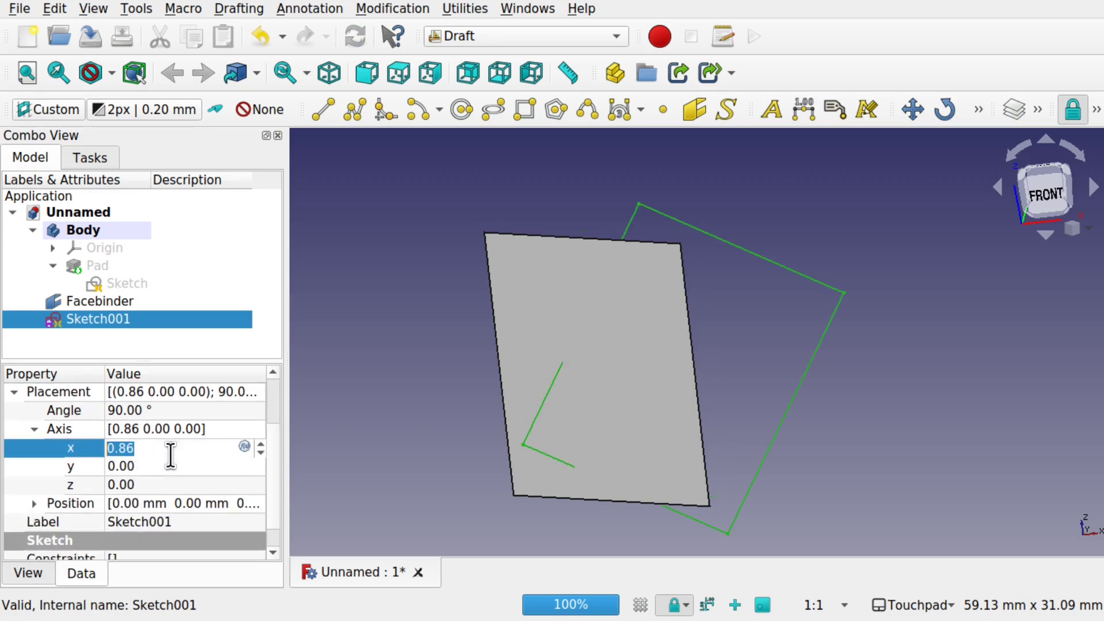
type("0")
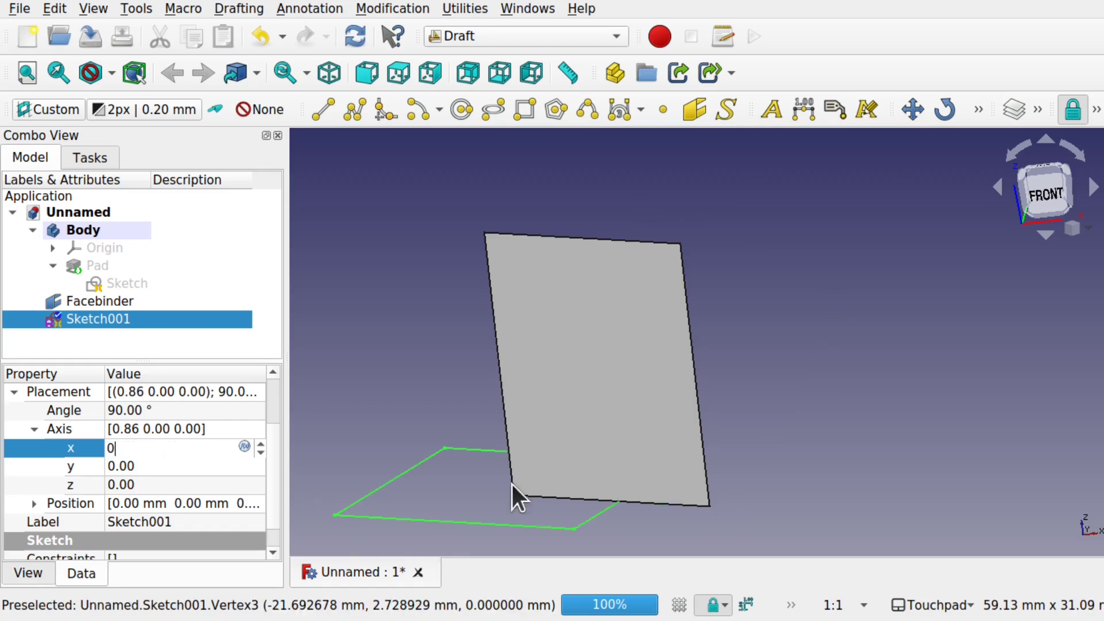
Step: Orbit the view to confirm Sketch001 lies flat beneath the Facebinder
left_click_drag(729, 427, 702, 456, "alt")
left_click(558, 463)
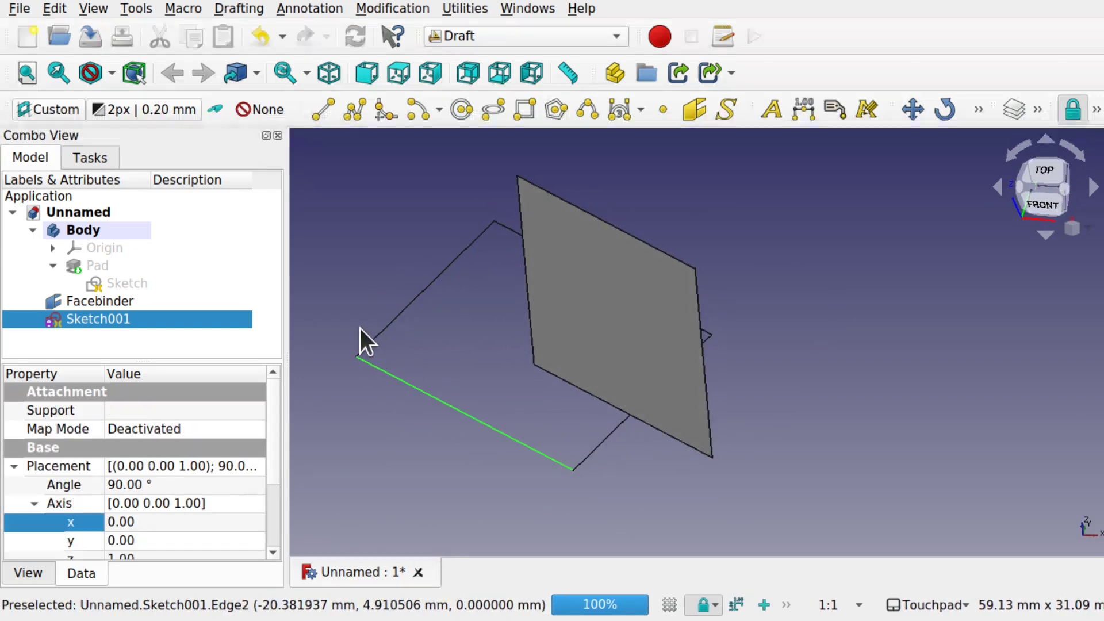
left_click_drag(643, 394, 577, 423, "alt")
left_click(195, 351)
mouse_move(633, 364)
left_mouse_down("alt")
mouse_move(530, 387)
mouse_move(621, 356)
mouse_move(638, 337)
left_mouse_up("alt")
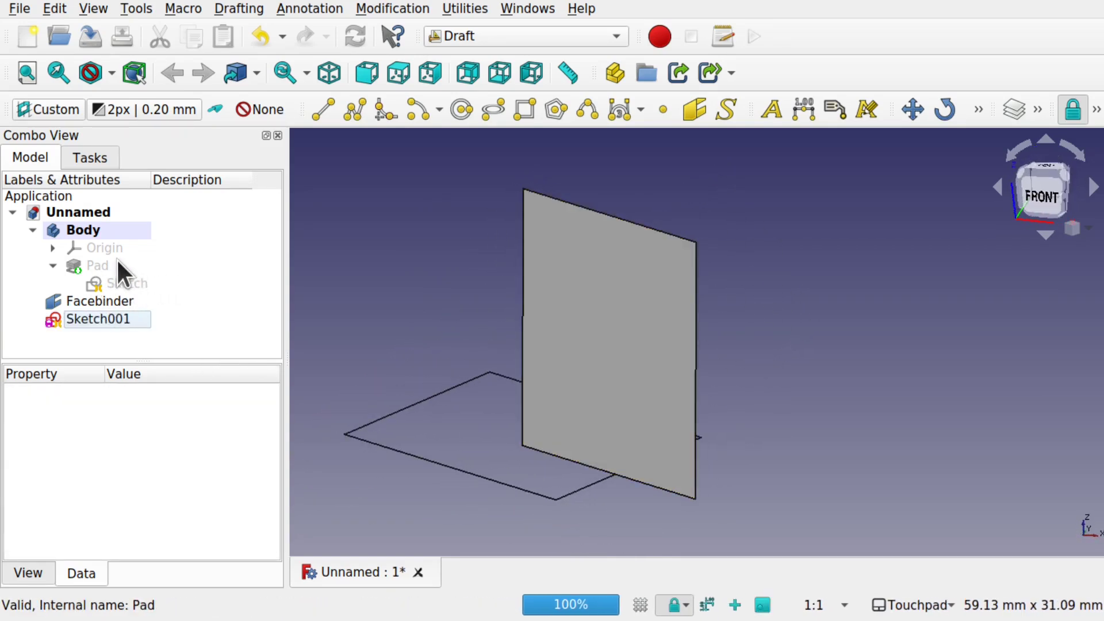
Step: Show the Pad again and create Facebinder001 from its right-hand face
left_click(99, 265)
key("space")
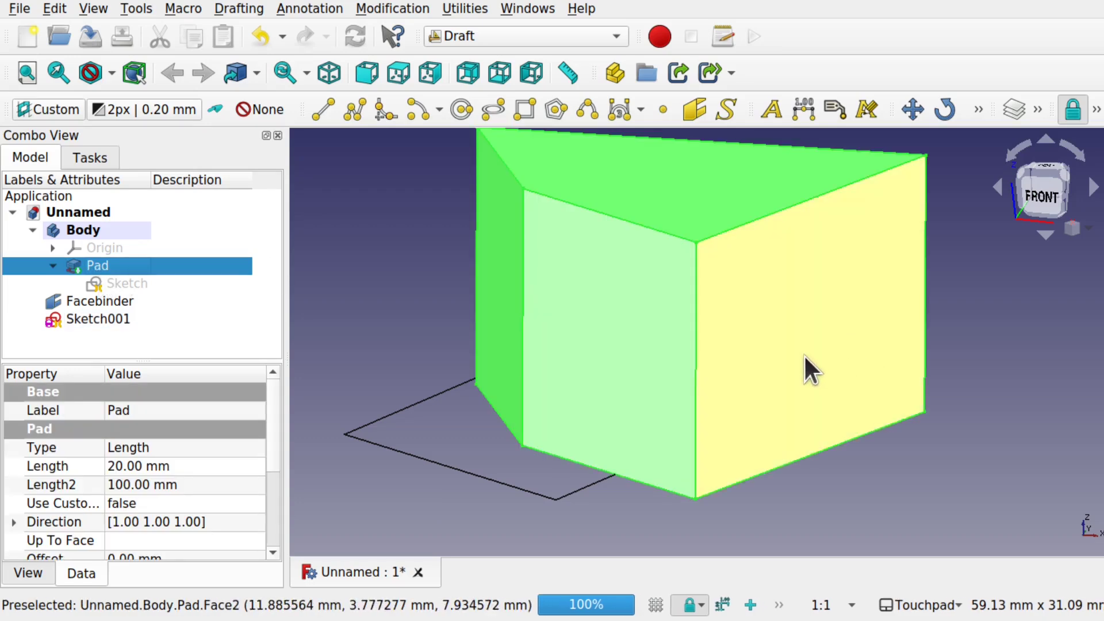
left_click(806, 353)
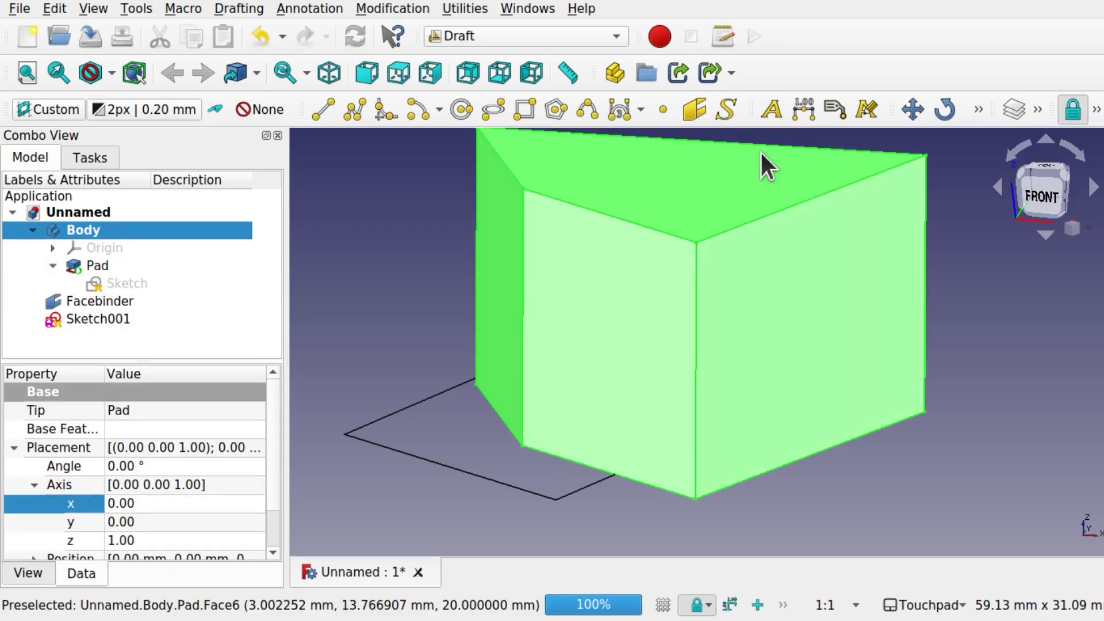
left_click(971, 259)
left_click(827, 292)
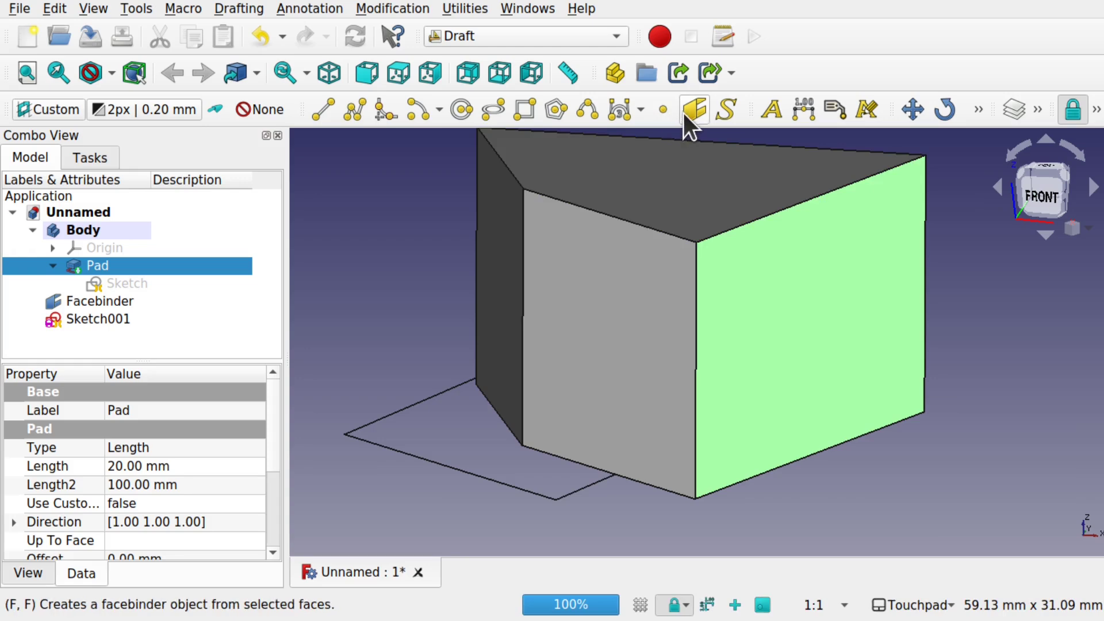
left_click(686, 108)
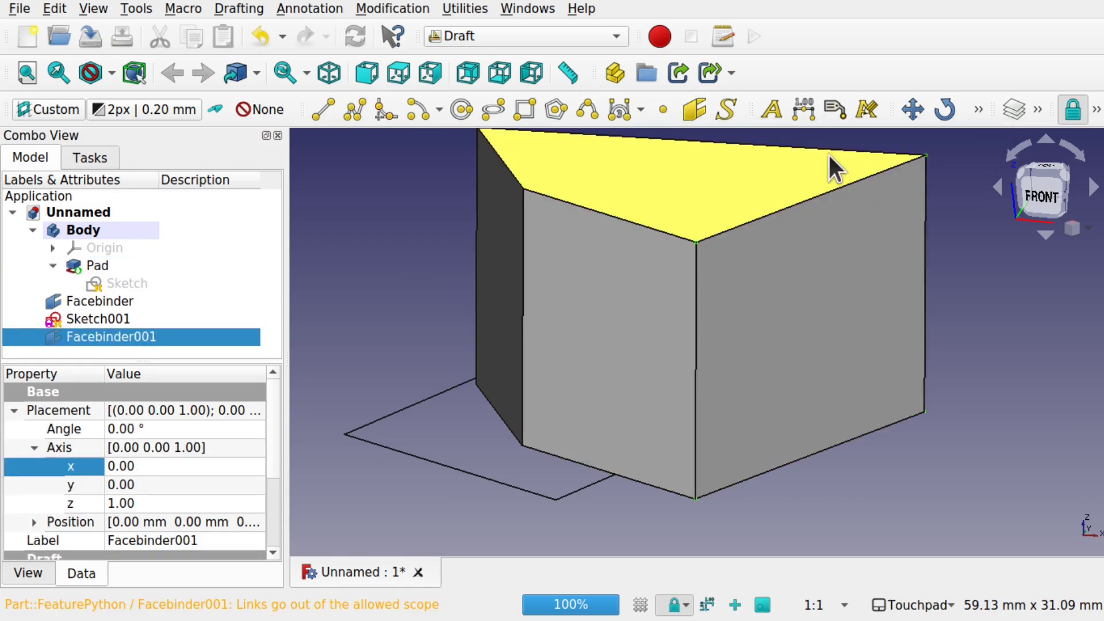
Step: Convert Facebinder001 into Sketch002 with Draft to Sketch and select it
left_click(393, 8)
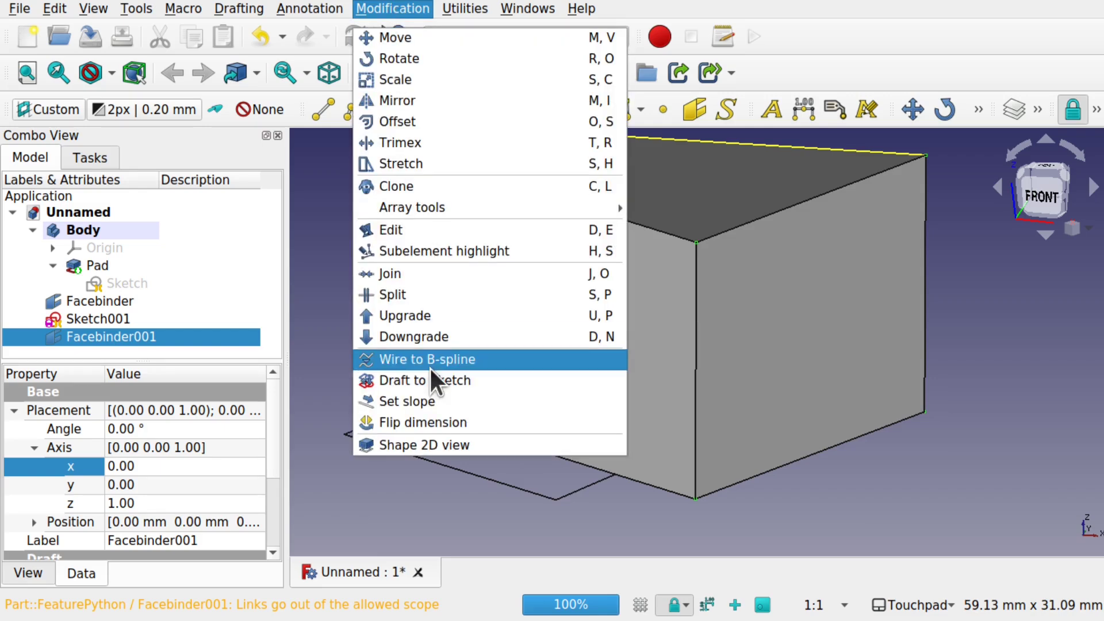
left_click(478, 381)
left_click_drag(981, 172, 803, 267, "alt")
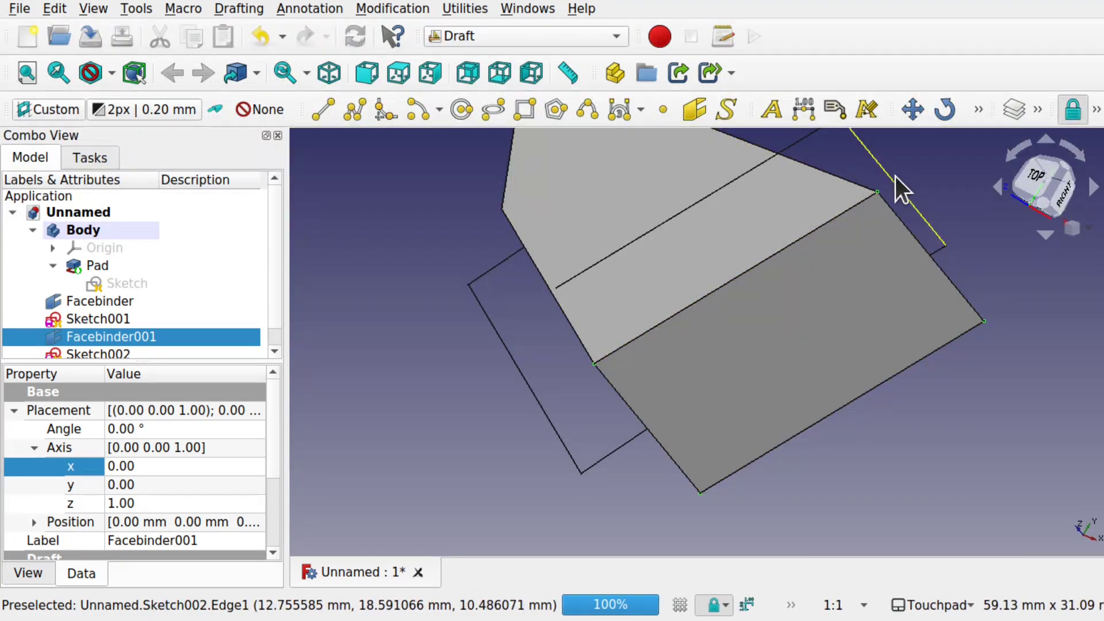
key("space")
left_click(275, 351)
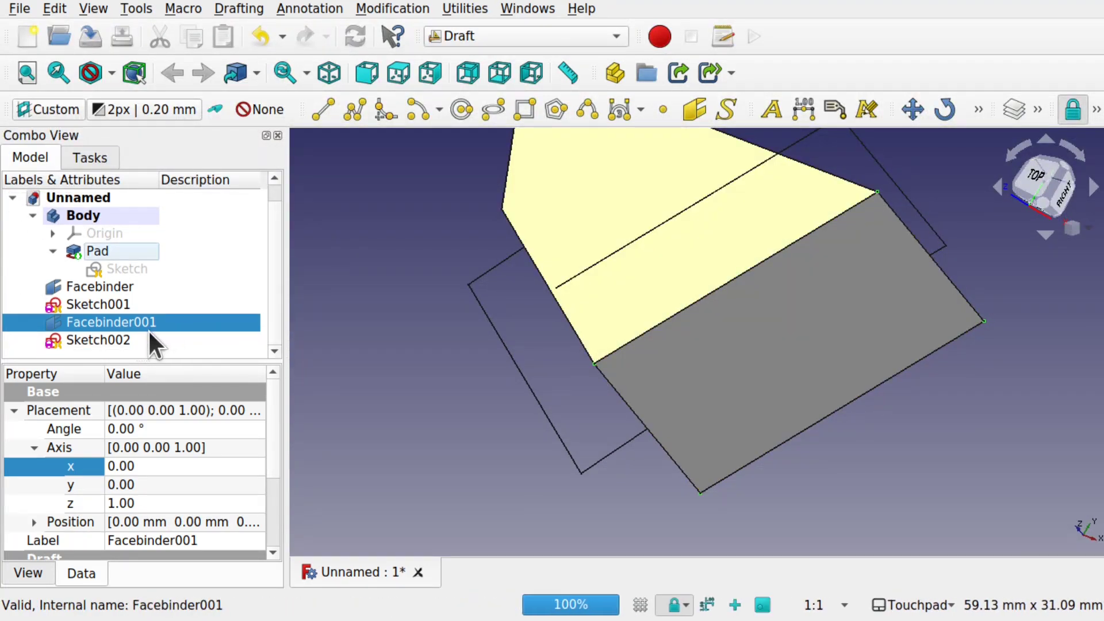
left_click(130, 339)
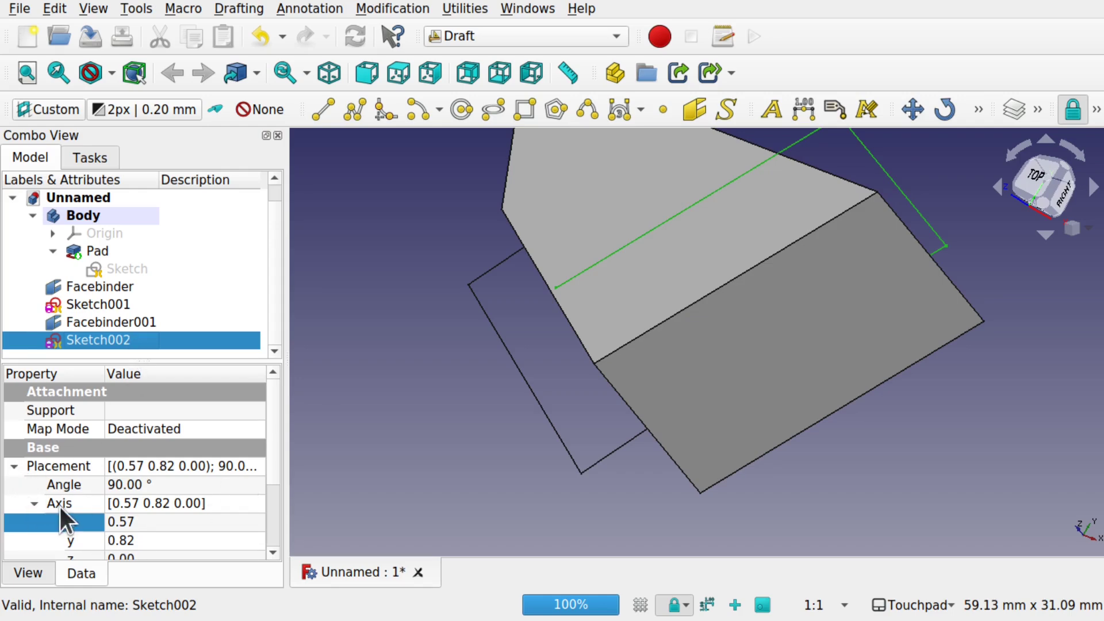
Step: Set Sketch002's rotation axis x, y and z to 0 so it lies flat
scroll(276, 426, "down", 3)
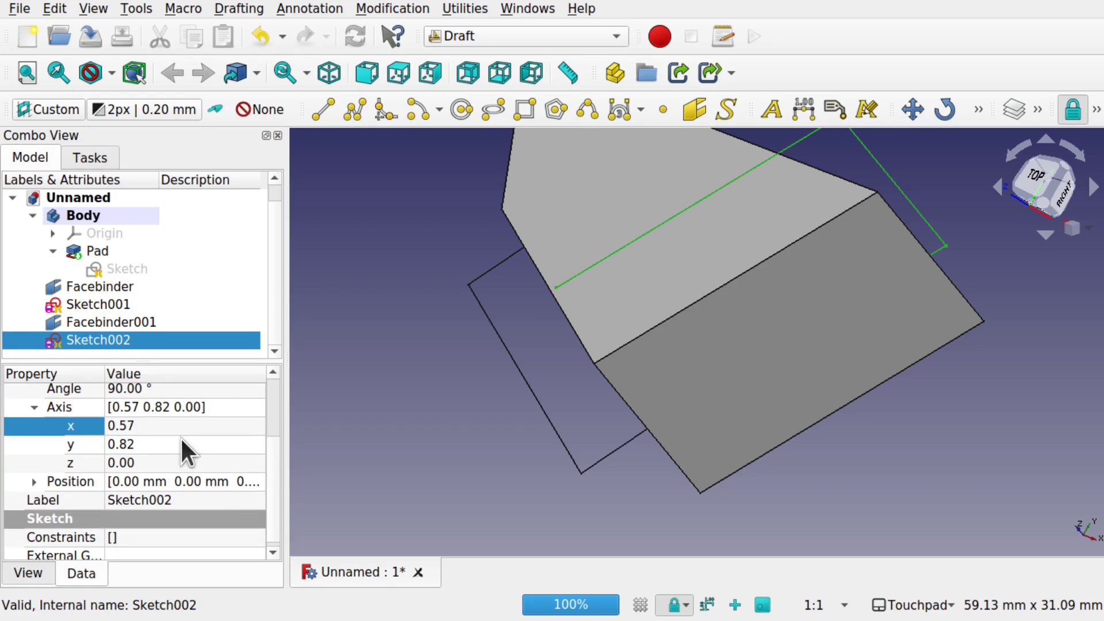
left_click(188, 428)
type("0")
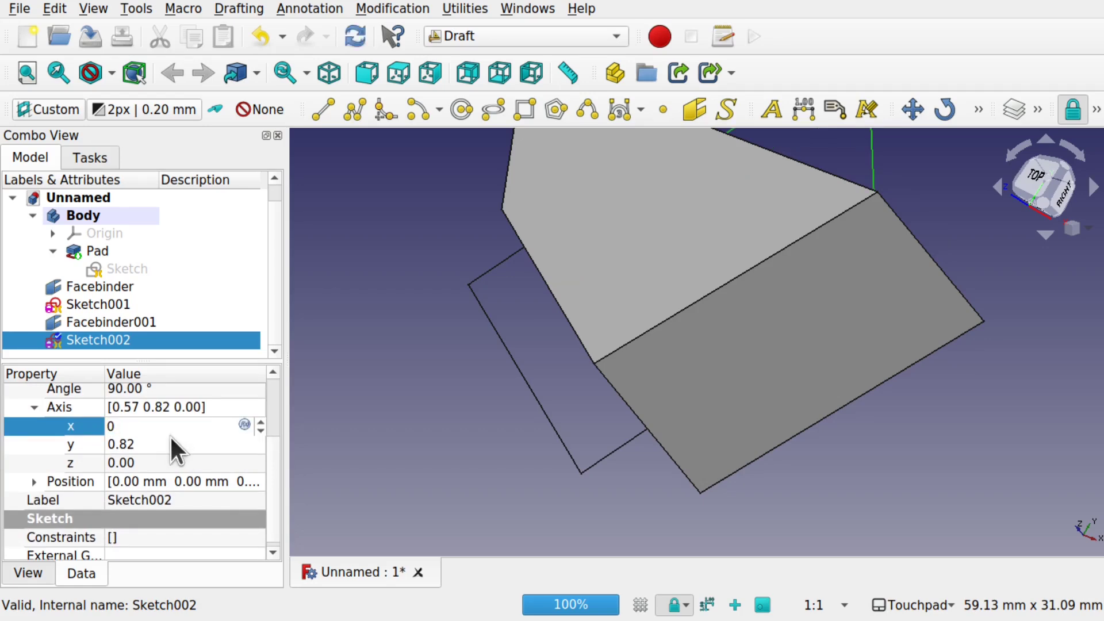
left_click(170, 437)
type("0")
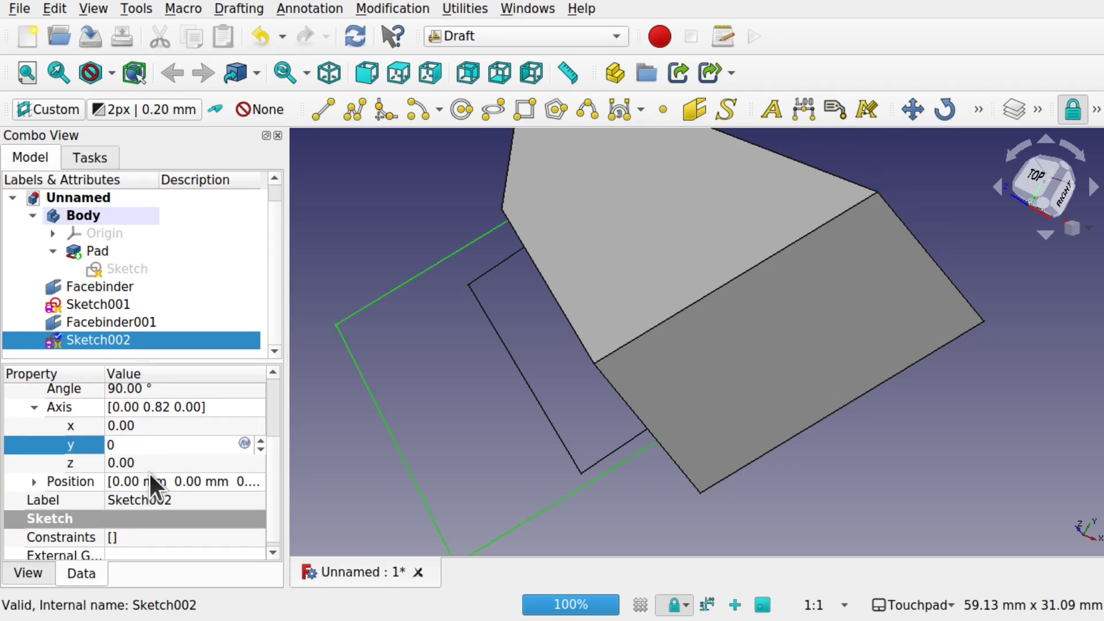
left_click(170, 462)
type("0")
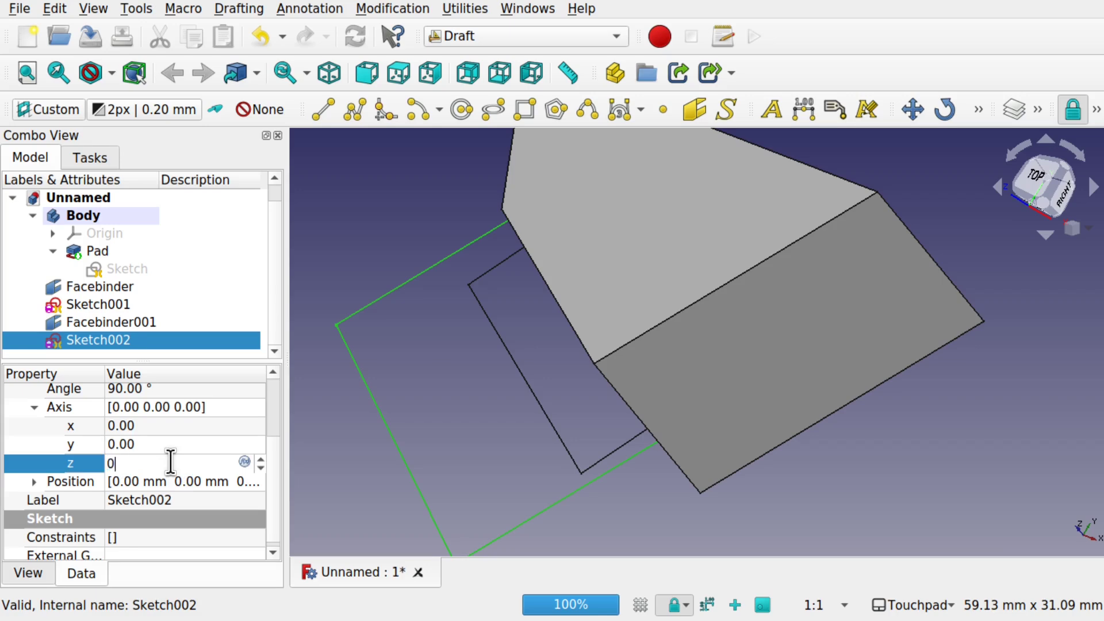
left_click(468, 429)
left_click_drag(468, 429, 644, 402)
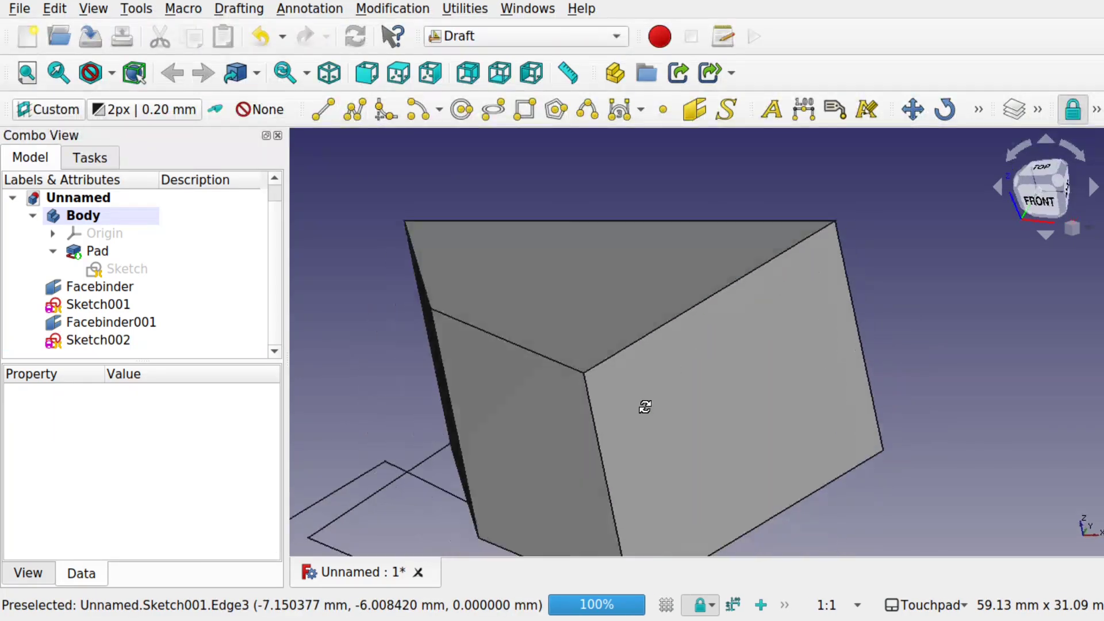
left_click(640, 409)
Step: Hide Facebinder001 and the original Facebinder
left_click(641, 420)
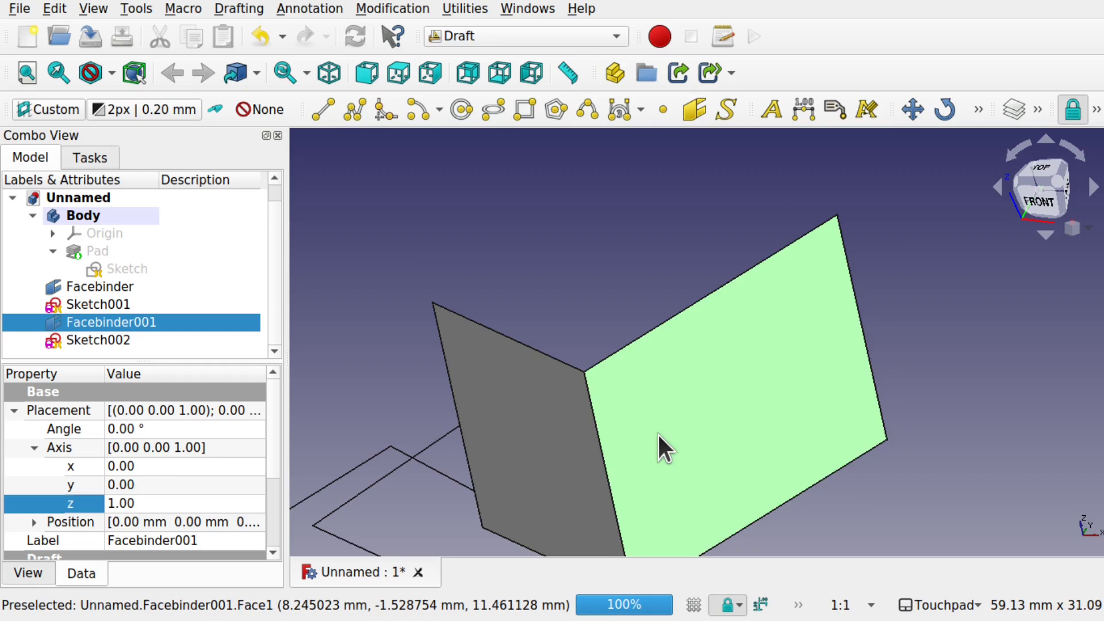
key("space")
left_click(596, 440)
key("space")
mouse_move(555, 430)
left_mouse_down()
mouse_move(737, 275)
mouse_move(640, 448)
left_mouse_up()
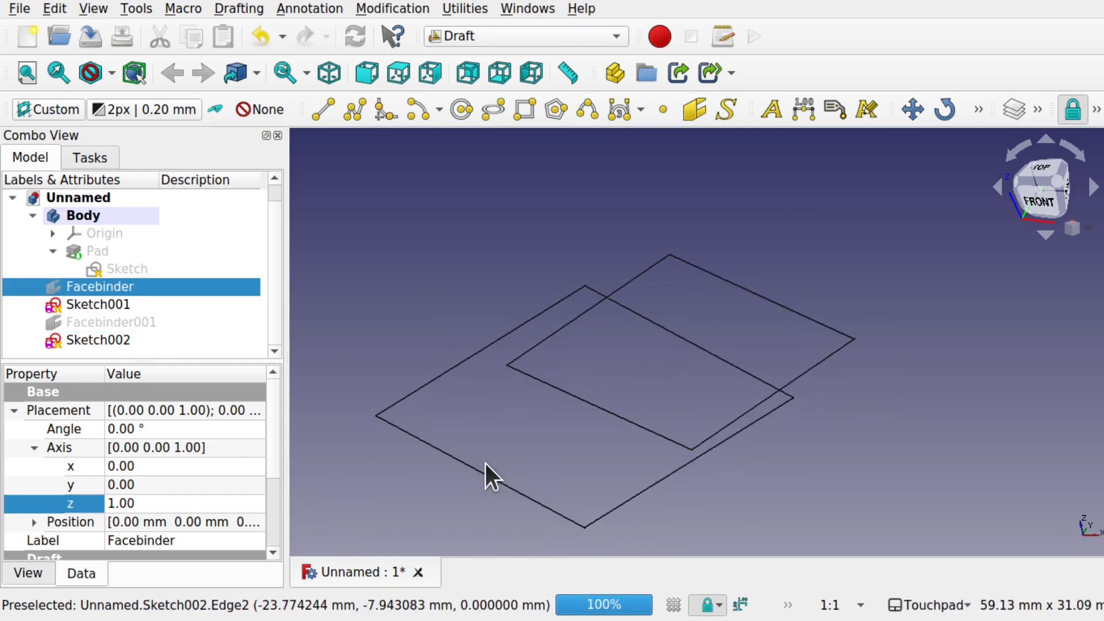
Step: Move Sketch002 off to the side of Sketch001 with the Draft Move tool
left_click(109, 342)
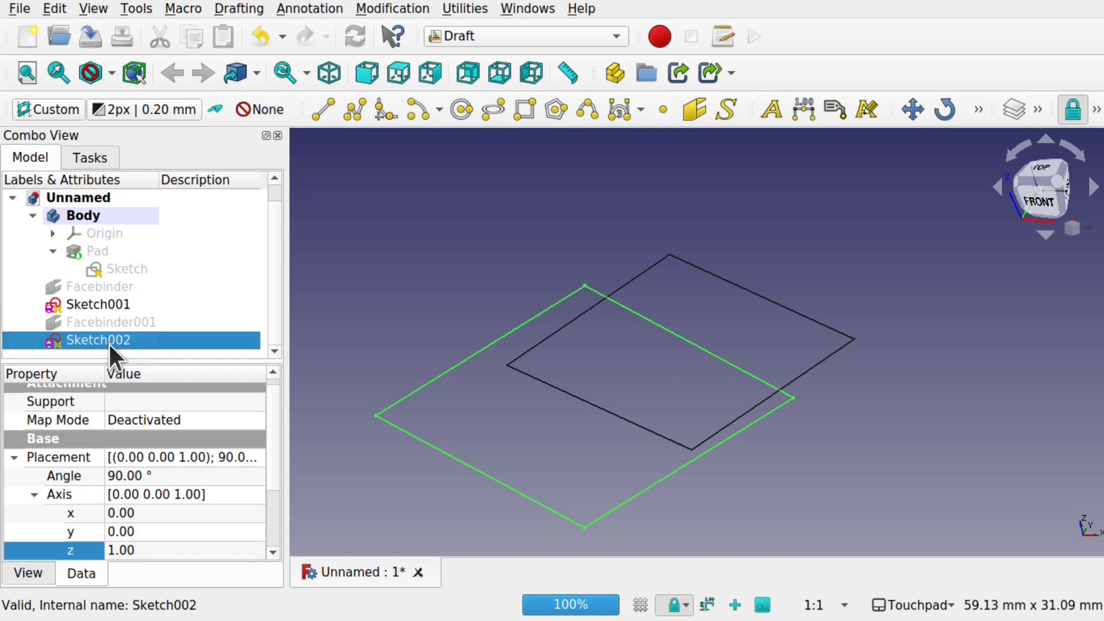
left_click(912, 110)
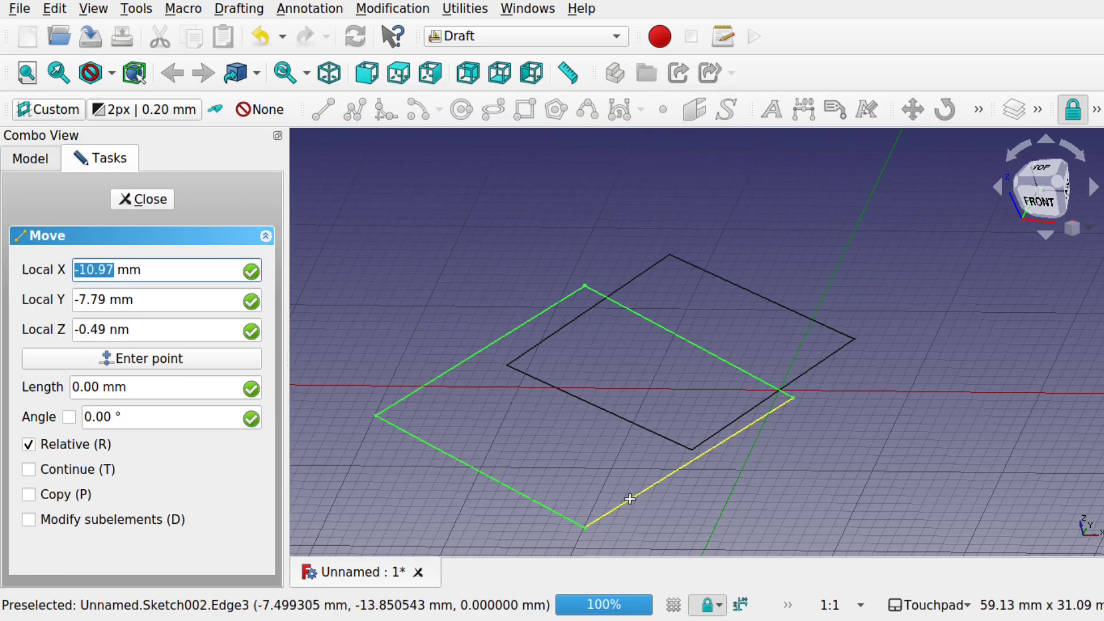
left_click(629, 495)
left_click(950, 549)
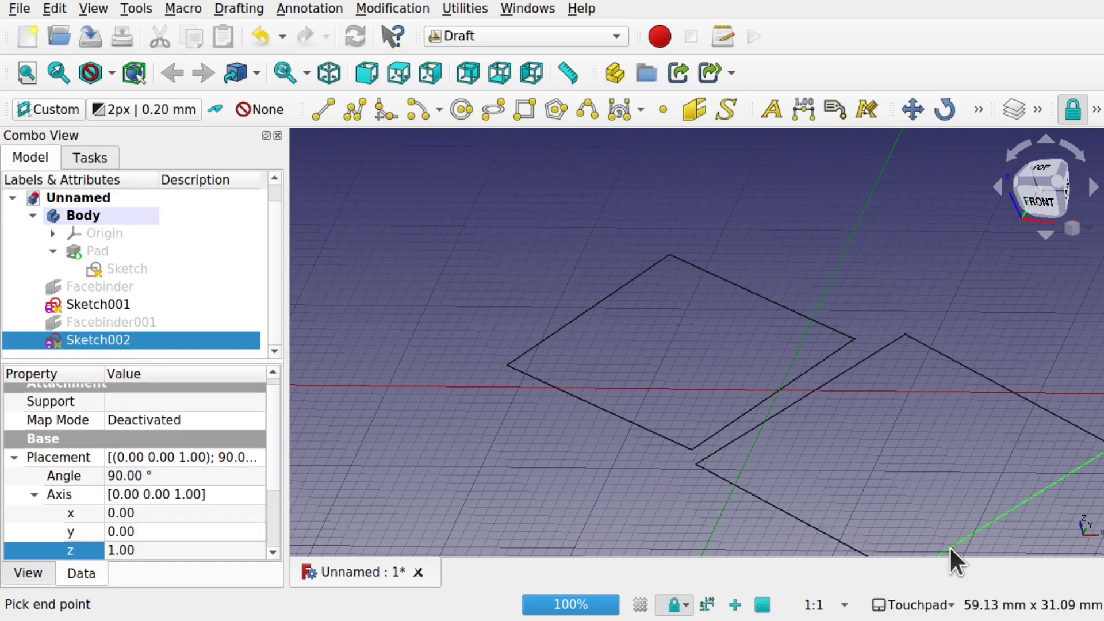
mouse_move(736, 399)
middle_mouse_down()
mouse_move(883, 436)
mouse_move(757, 314)
mouse_move(780, 350)
mouse_move(795, 254)
middle_mouse_up()
left_click(795, 255)
scroll(790, 290, "down", 4)
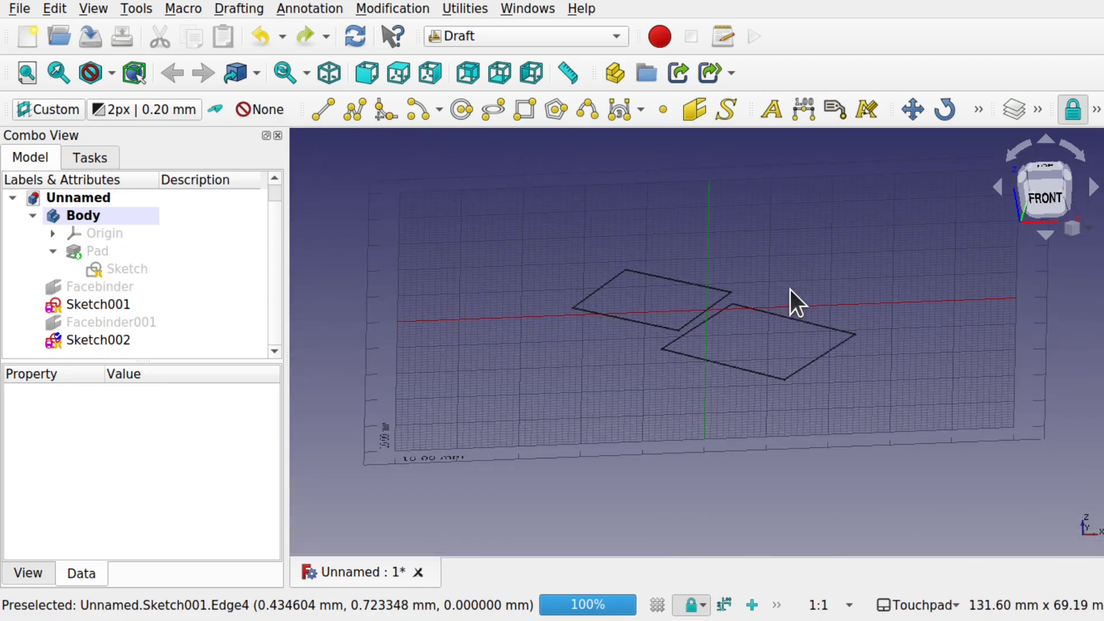
middle_click_drag(790, 290, 798, 256)
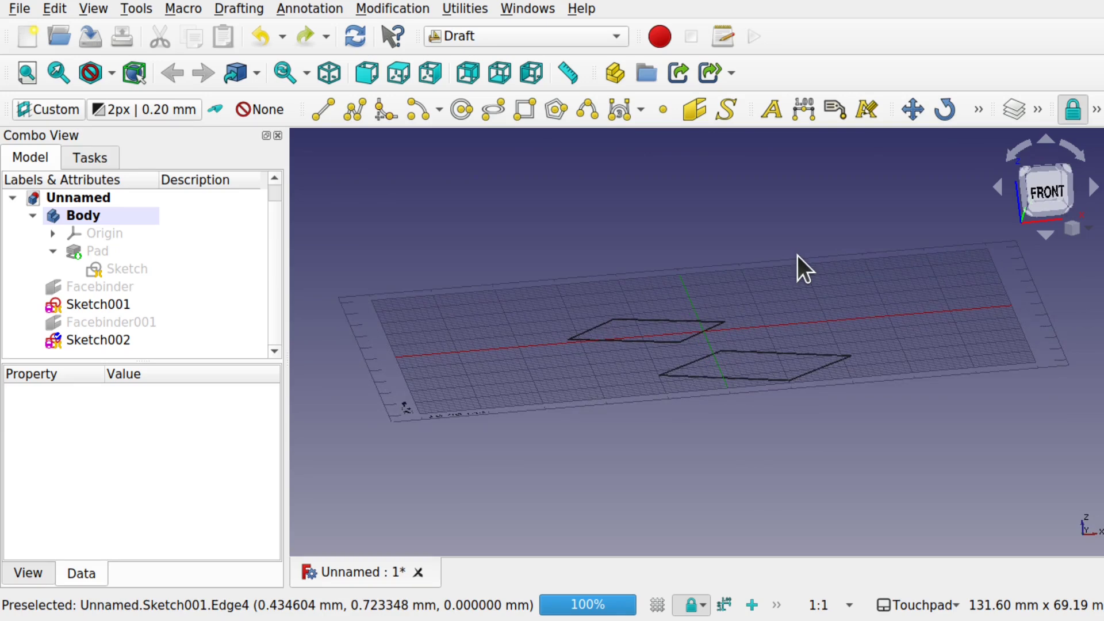
Step: Set Sketch002's Placement Position z to 0 mm
left_click(92, 340)
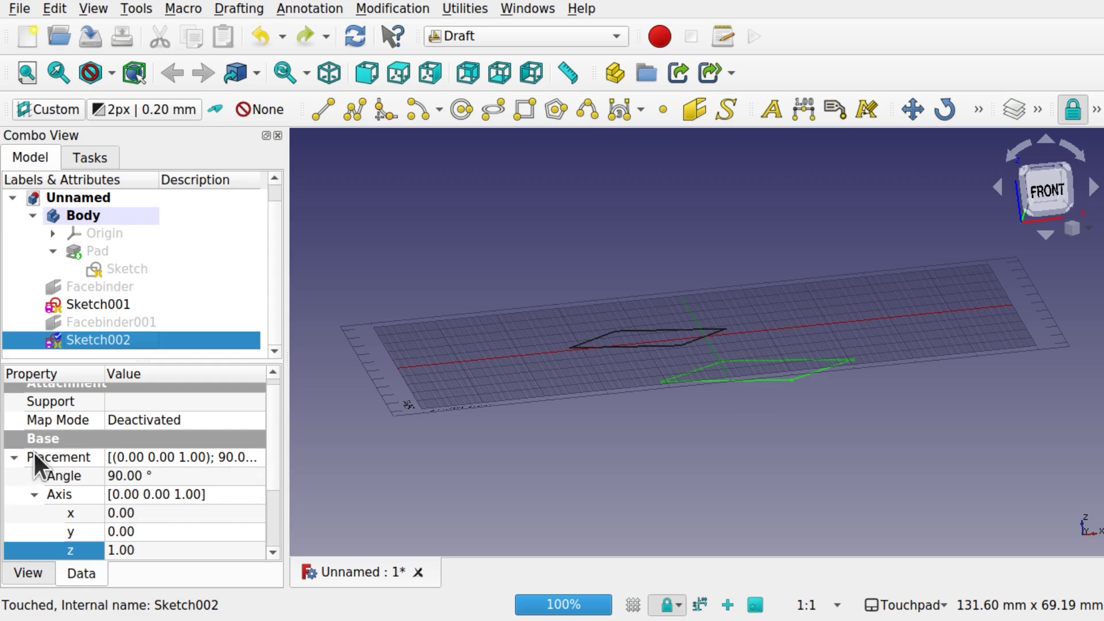
left_click(16, 457)
left_click(14, 466)
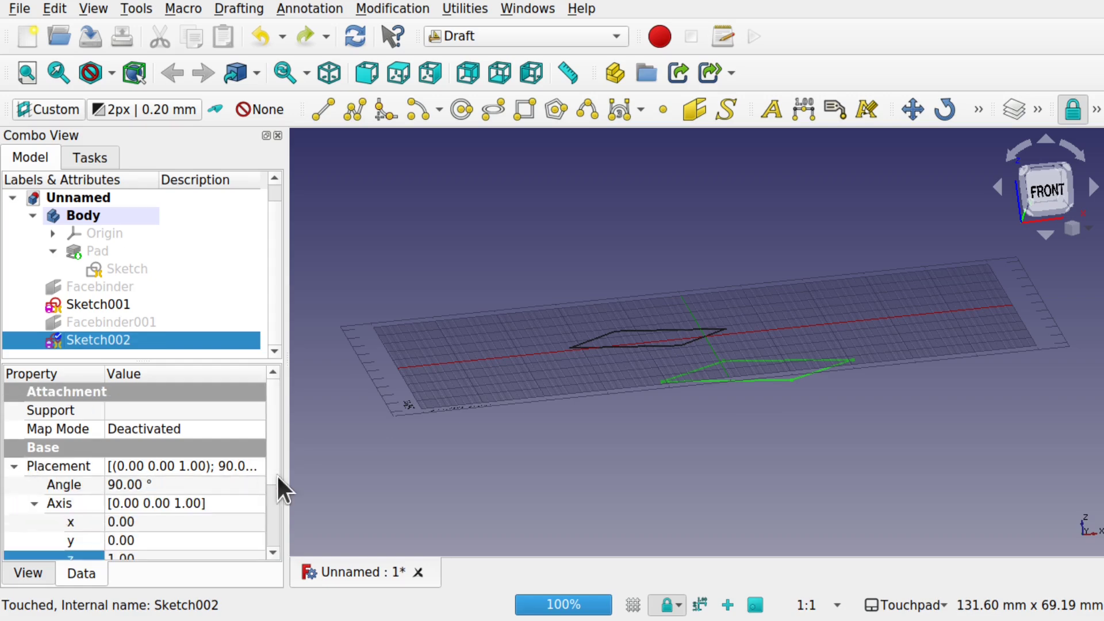
scroll(275, 455, "down", 2)
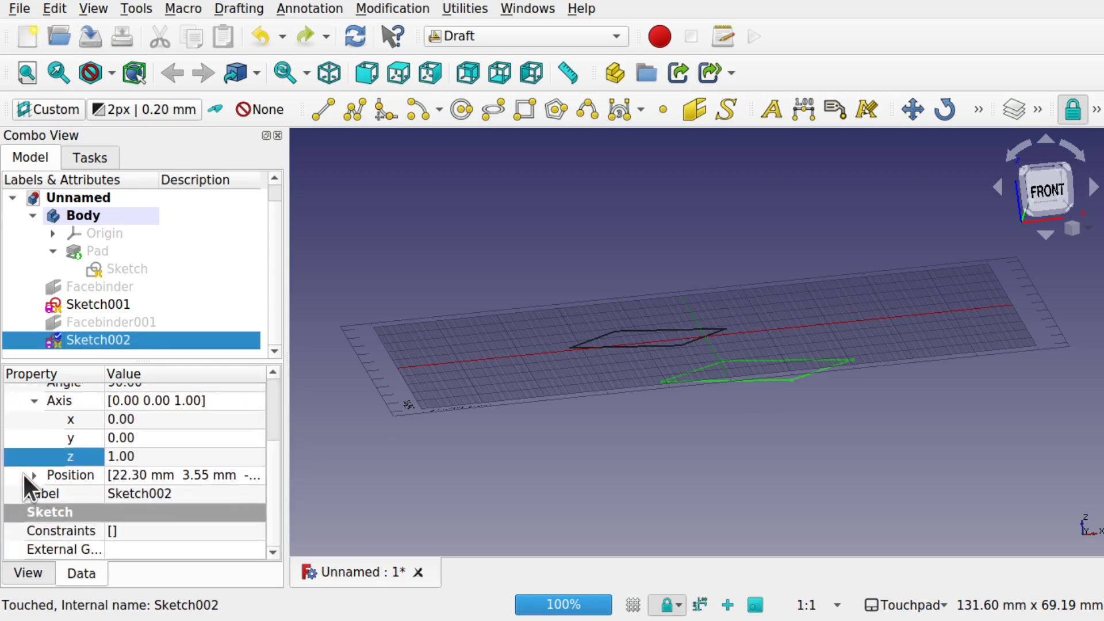
left_click(34, 475)
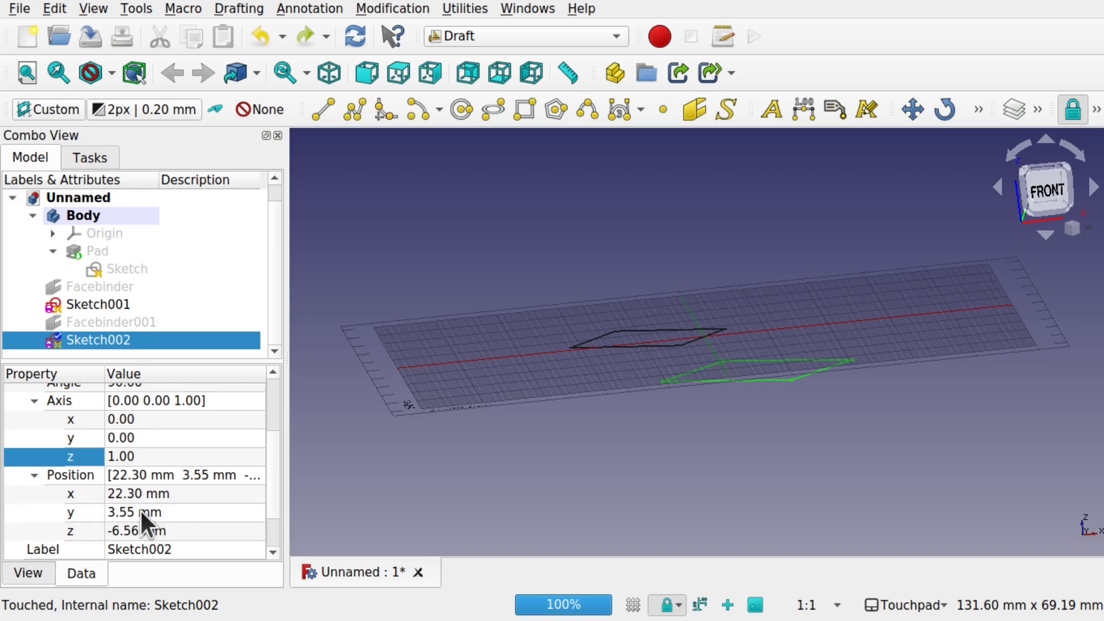
left_click(204, 529)
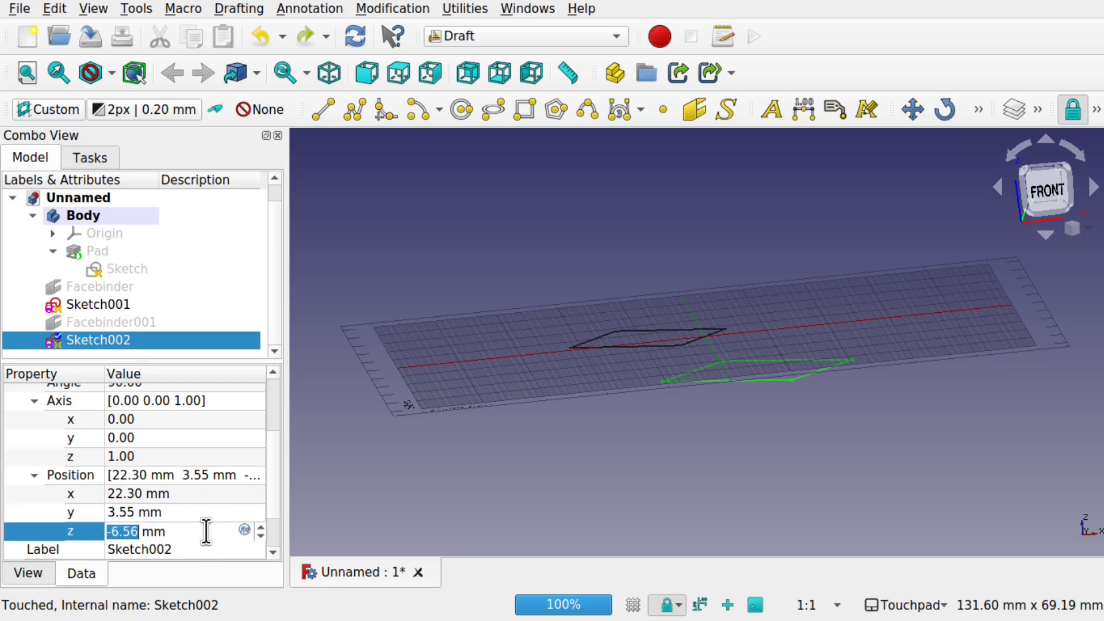
type("0")
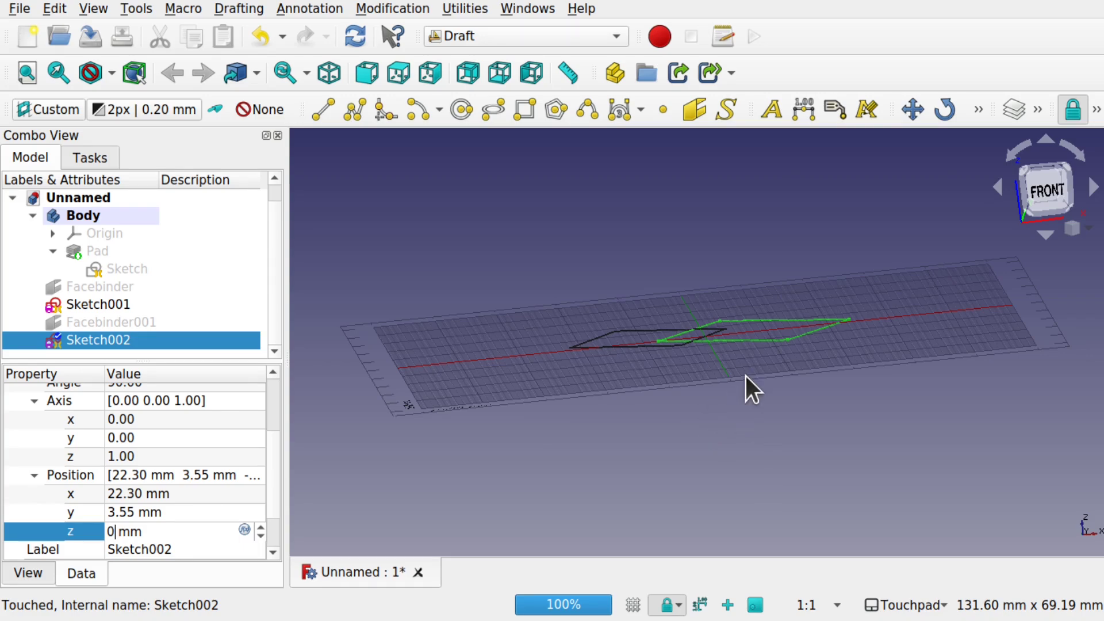
left_click_drag(801, 298, 750, 341, "alt")
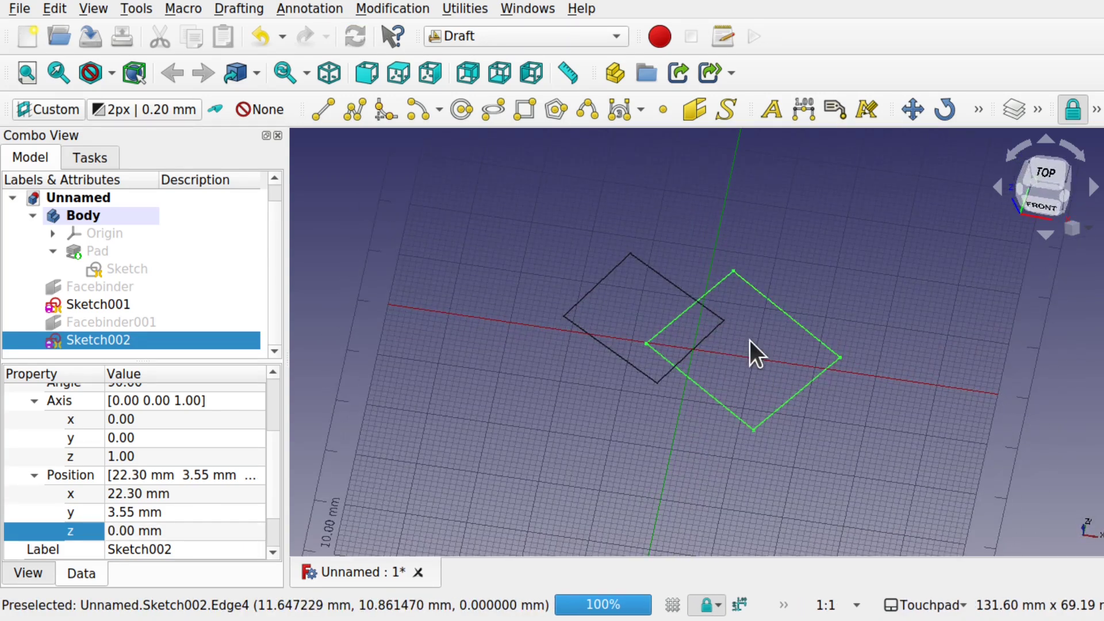